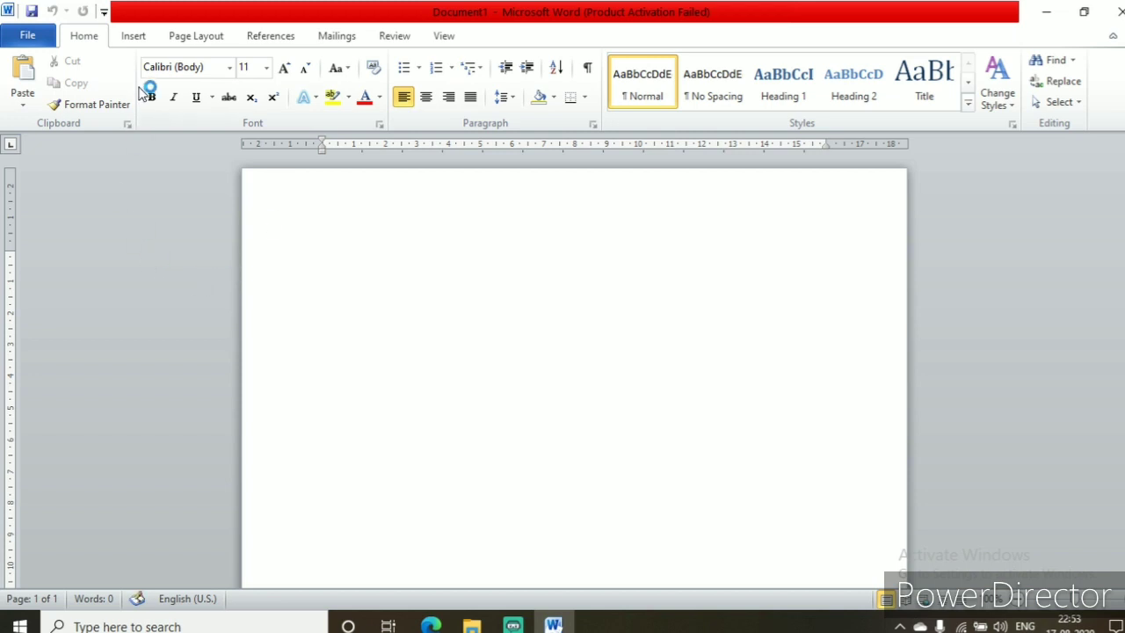
Step: Open the paper settings of the Page Setup dialog and set the paper size to Letter
click(209, 40)
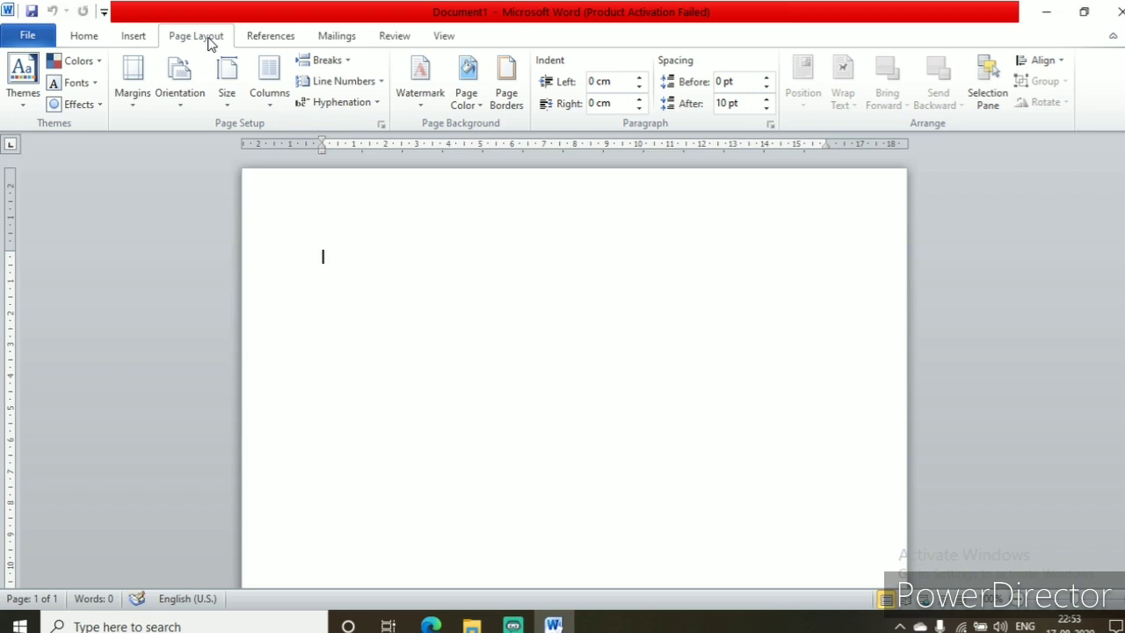
click(381, 128)
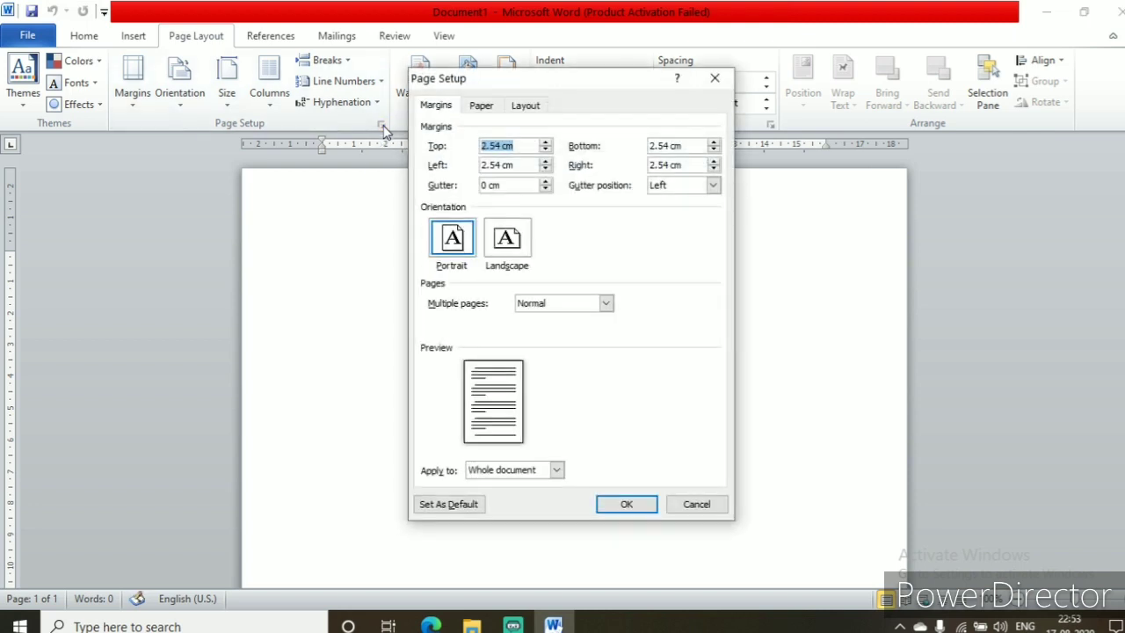
click(489, 110)
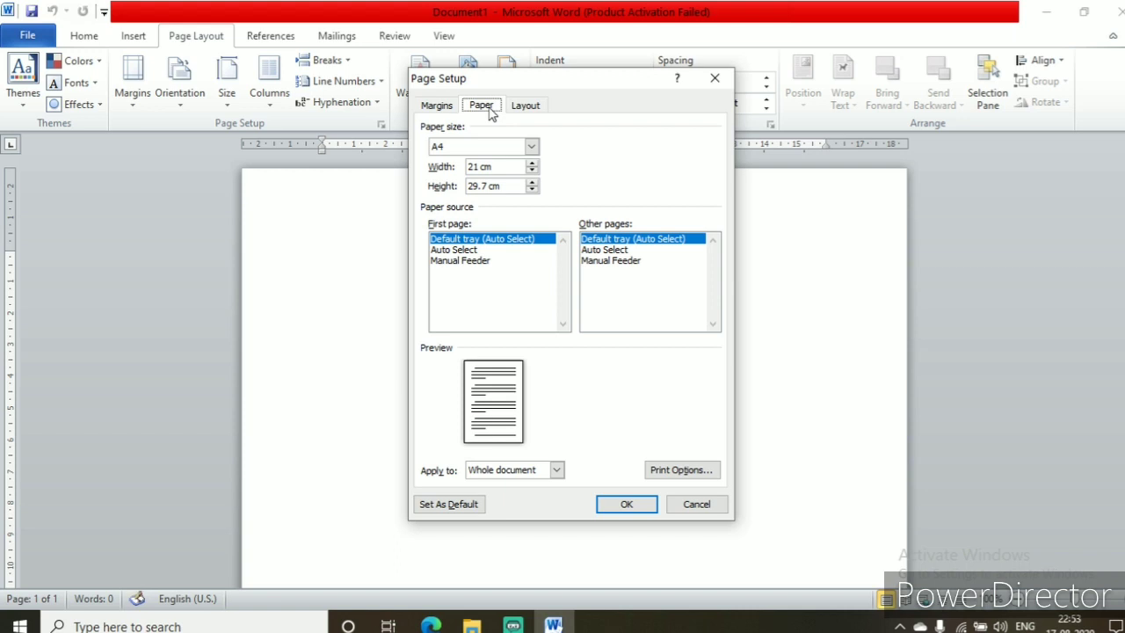
click(533, 149)
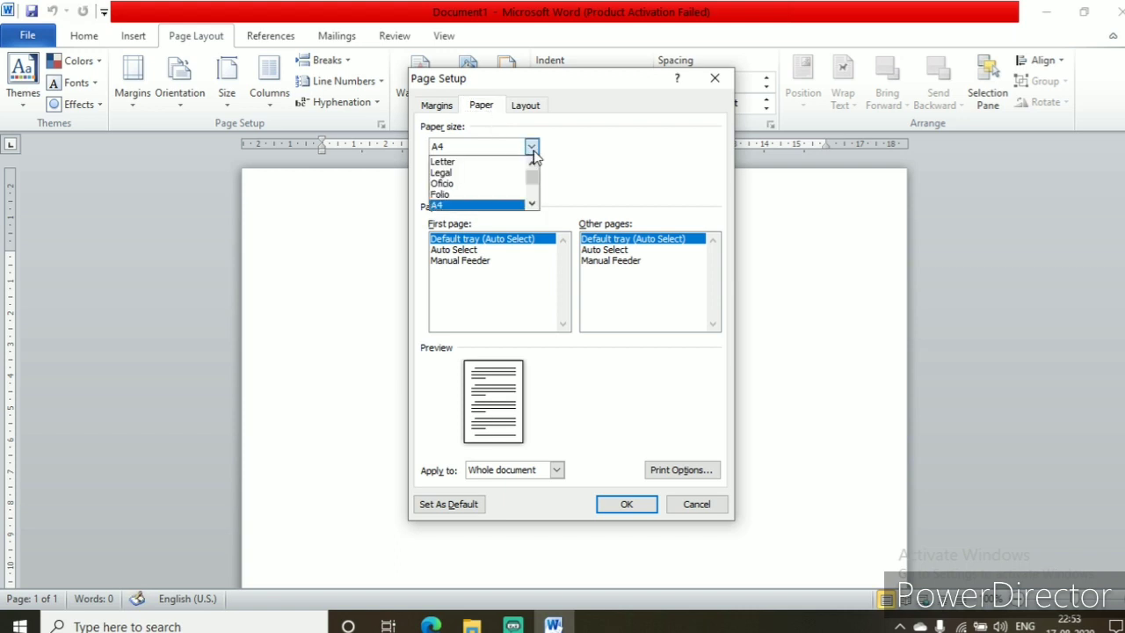
click(480, 161)
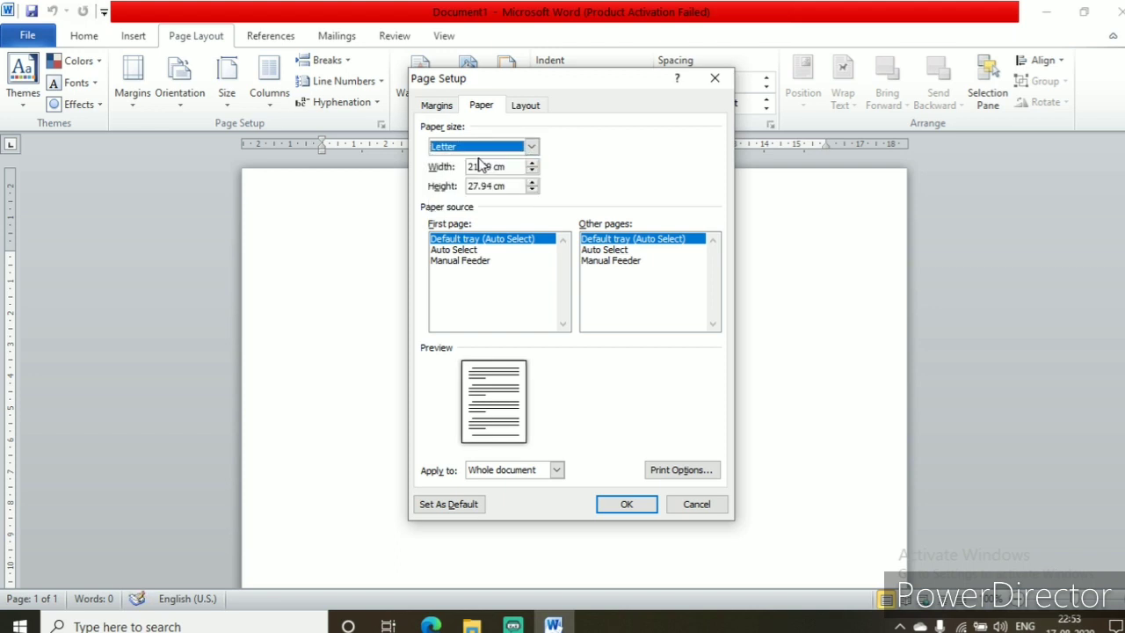
Step: Look through the available paper sizes, including the envelope formats and the custom size option
click(531, 149)
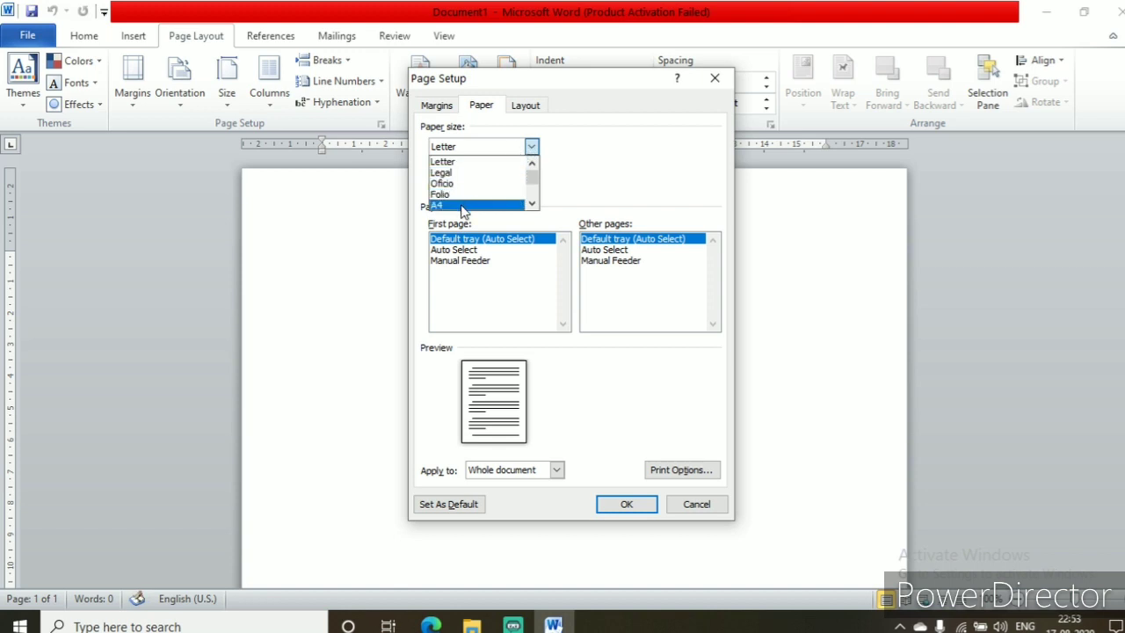
click(532, 204)
click(531, 204)
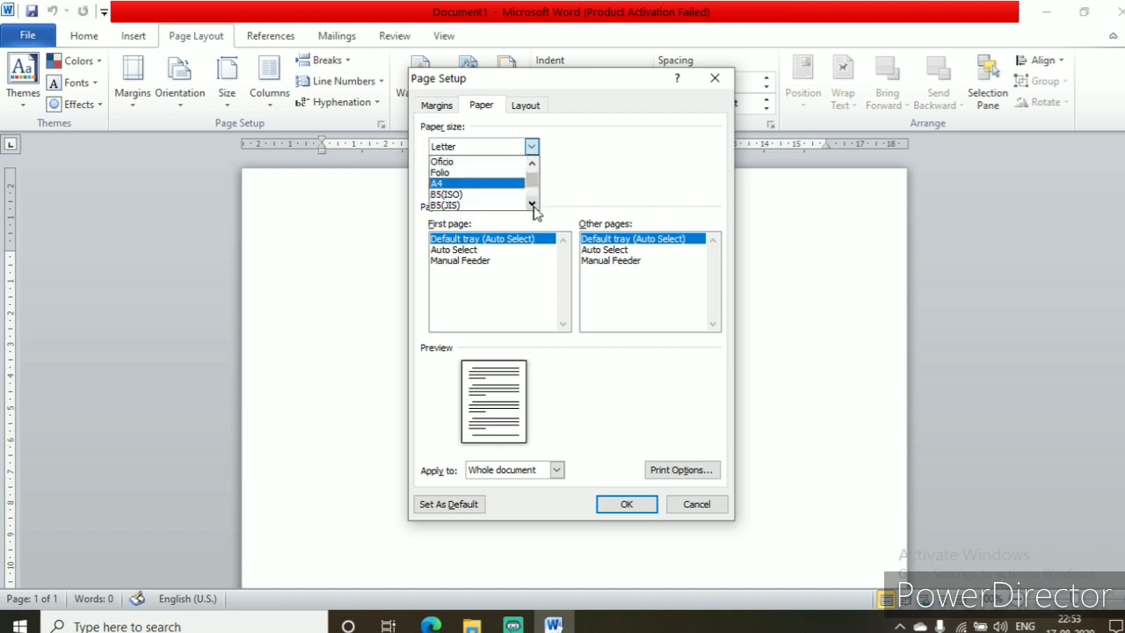
click(531, 204)
click(532, 204)
click(532, 204)
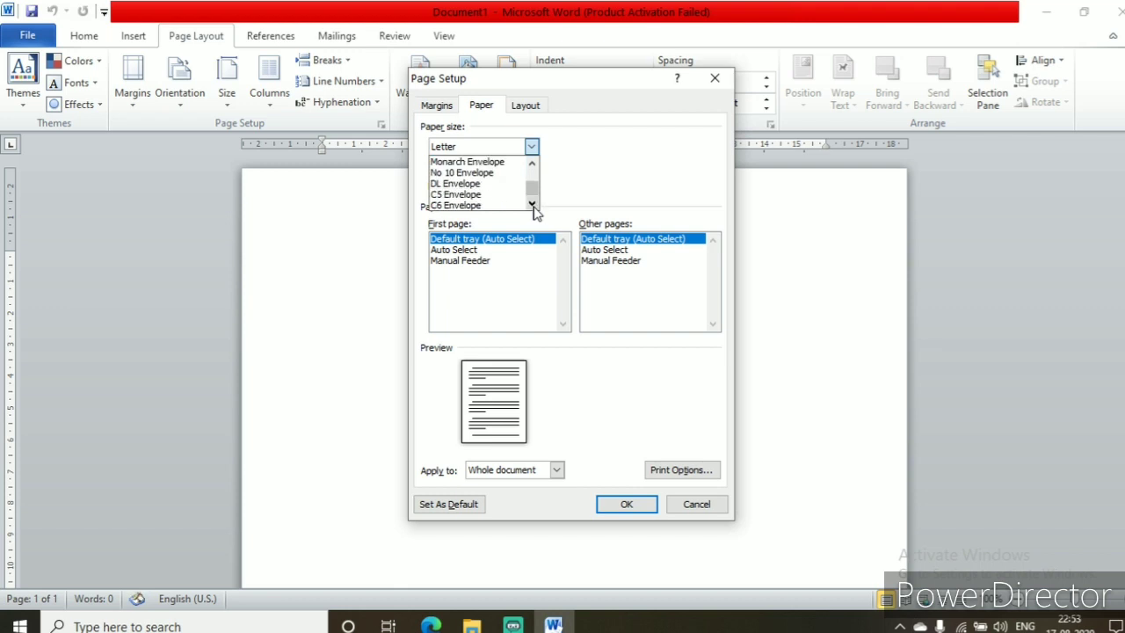
click(532, 204)
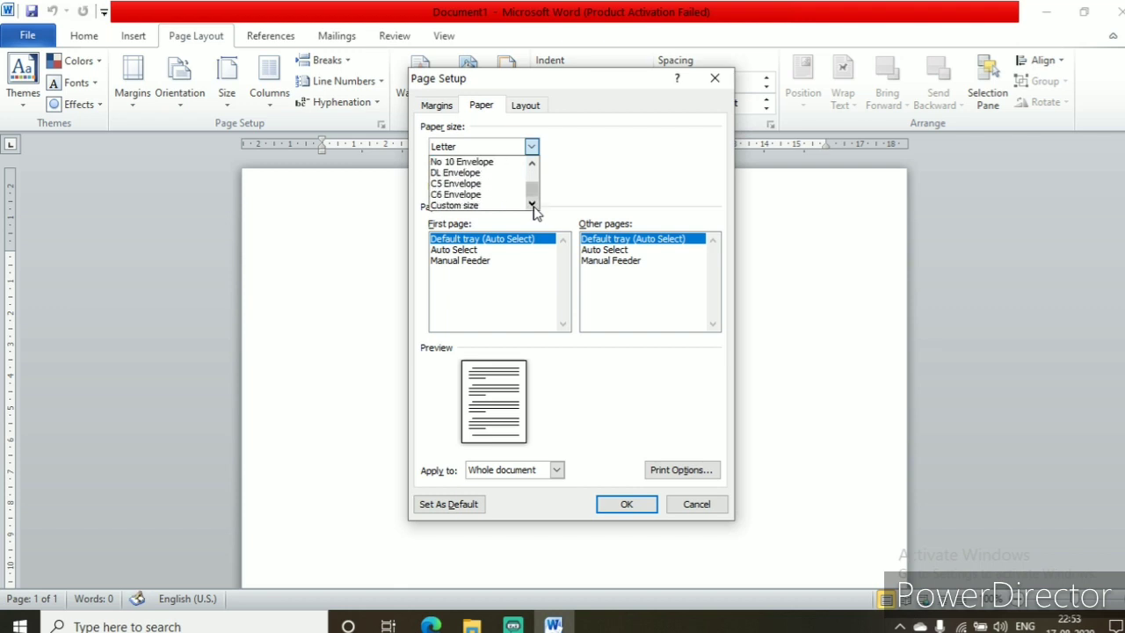
click(532, 164)
click(531, 164)
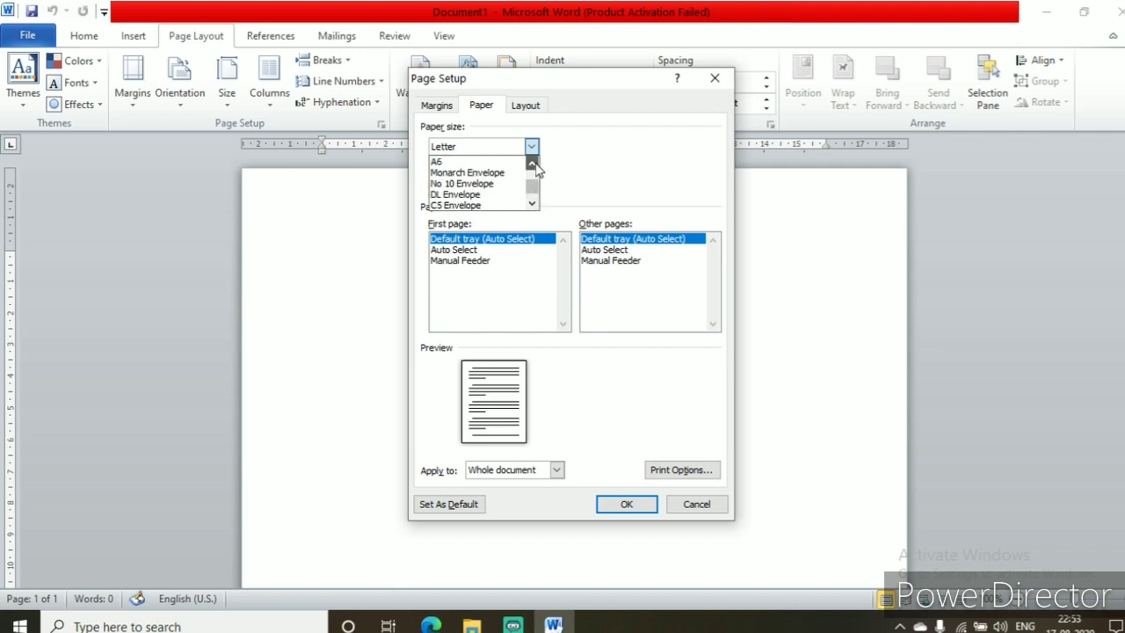
click(531, 165)
click(532, 165)
click(531, 164)
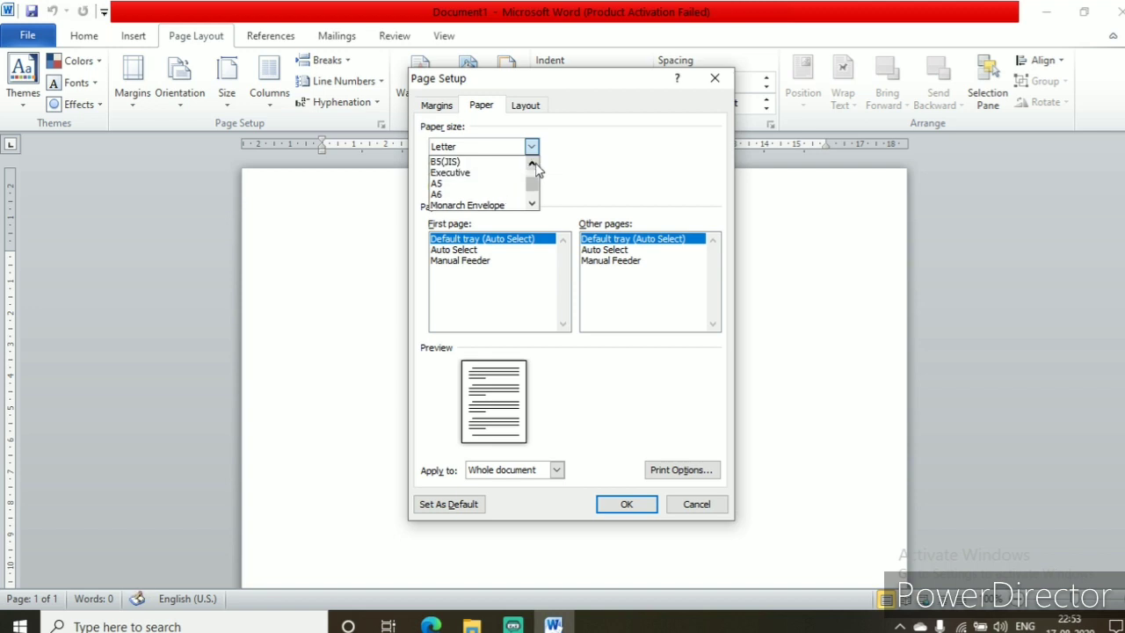
click(532, 164)
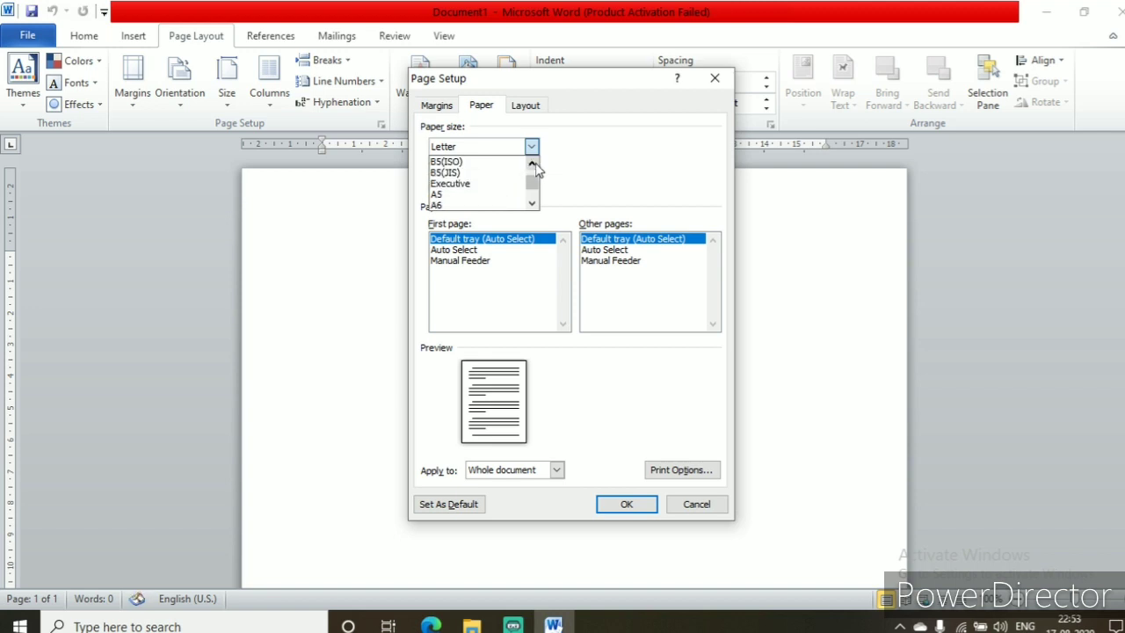
click(532, 165)
click(532, 164)
click(532, 164)
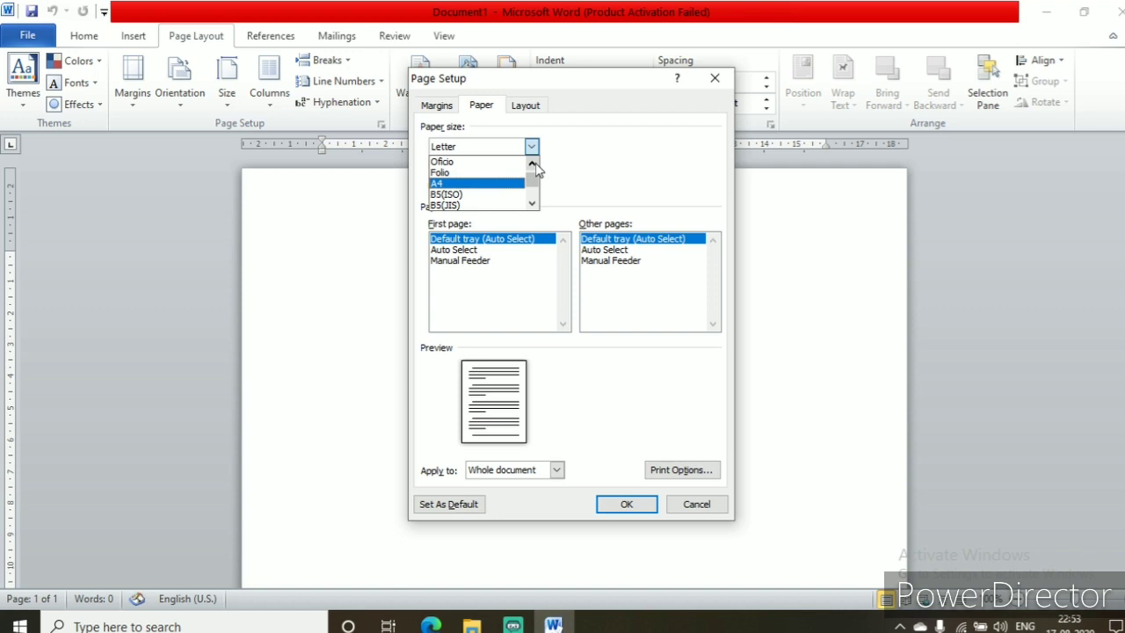
click(532, 164)
click(532, 165)
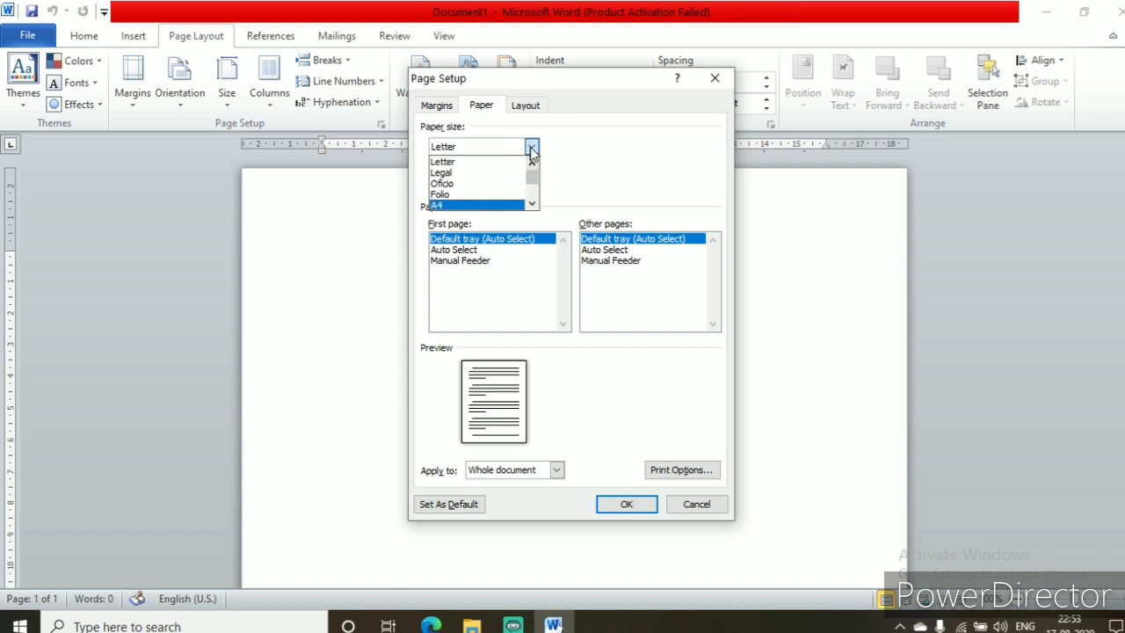
click(532, 148)
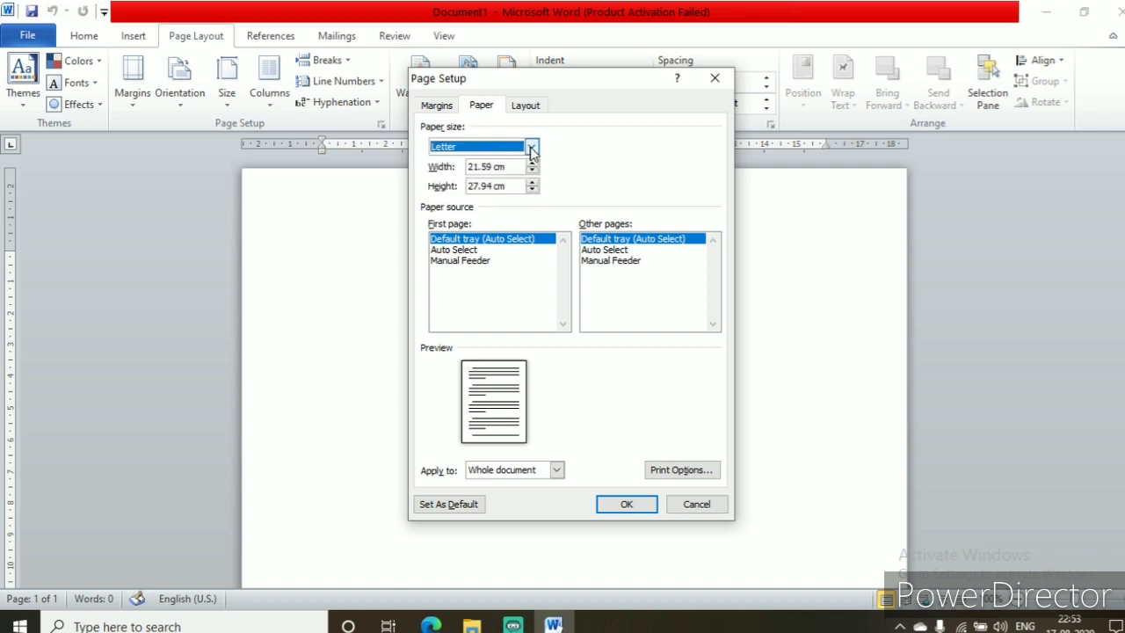
Step: Set the paper size to A4 and keep it applied to the whole document
click(532, 148)
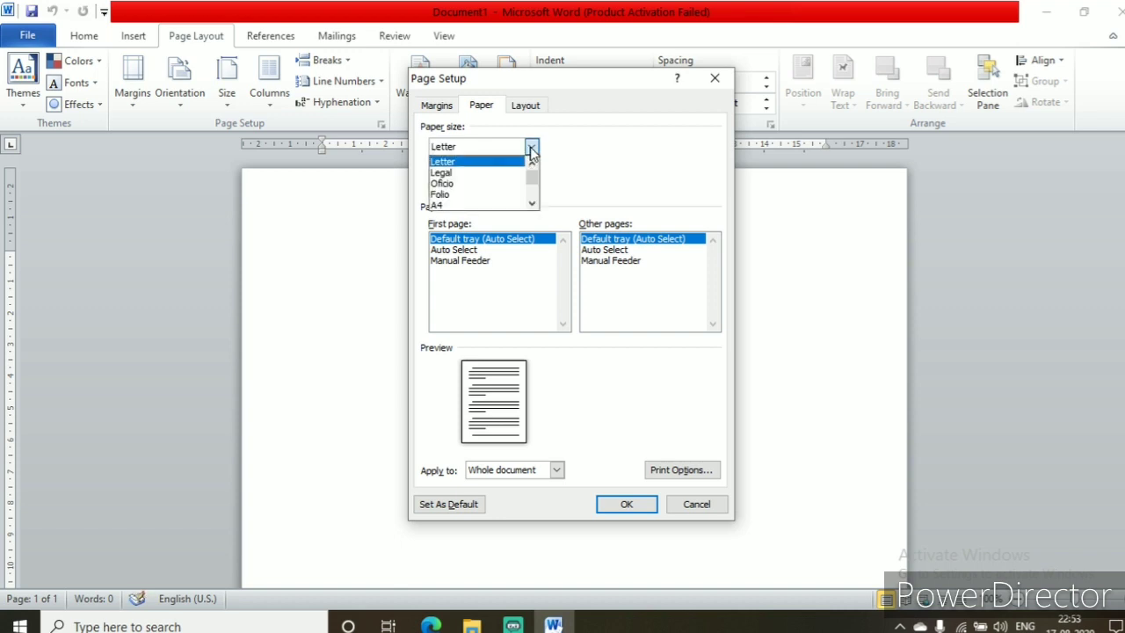
click(471, 207)
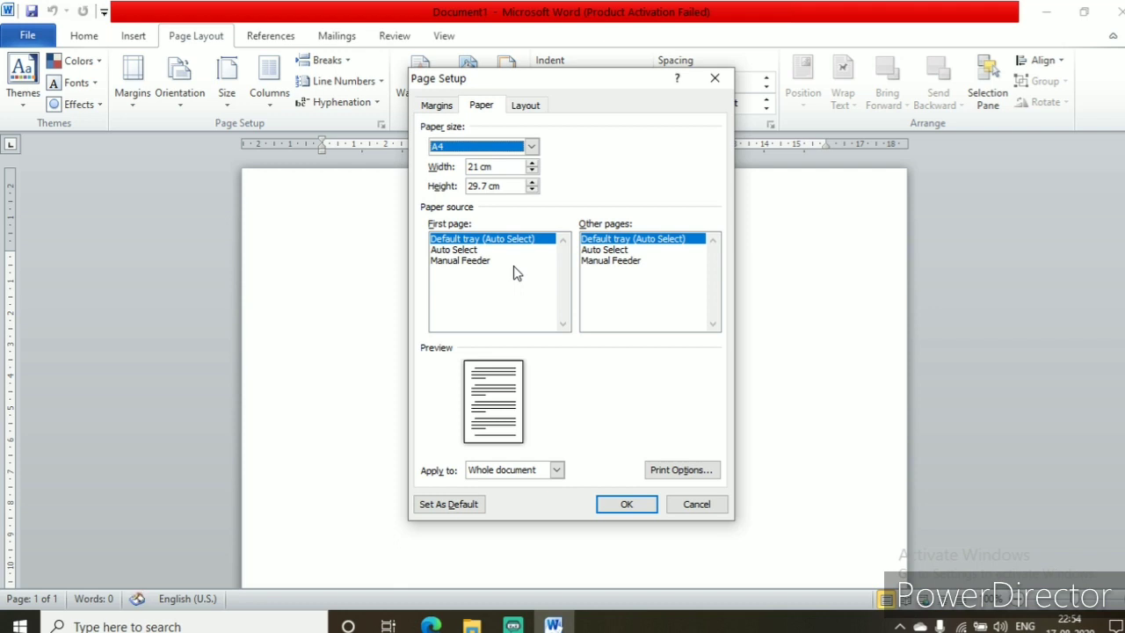
click(557, 472)
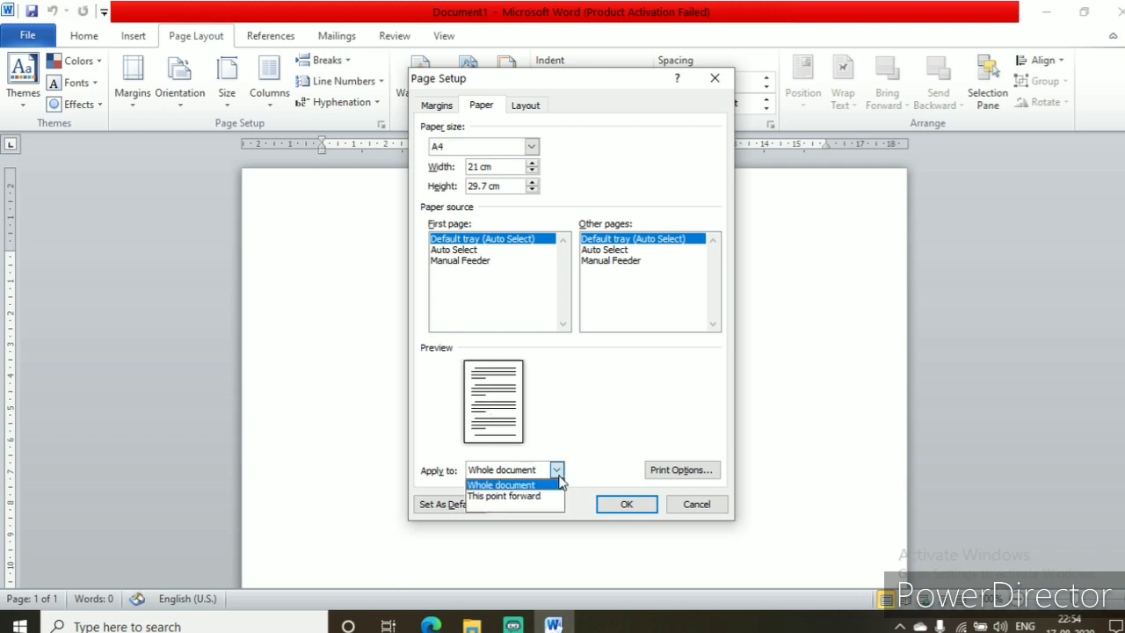
click(557, 472)
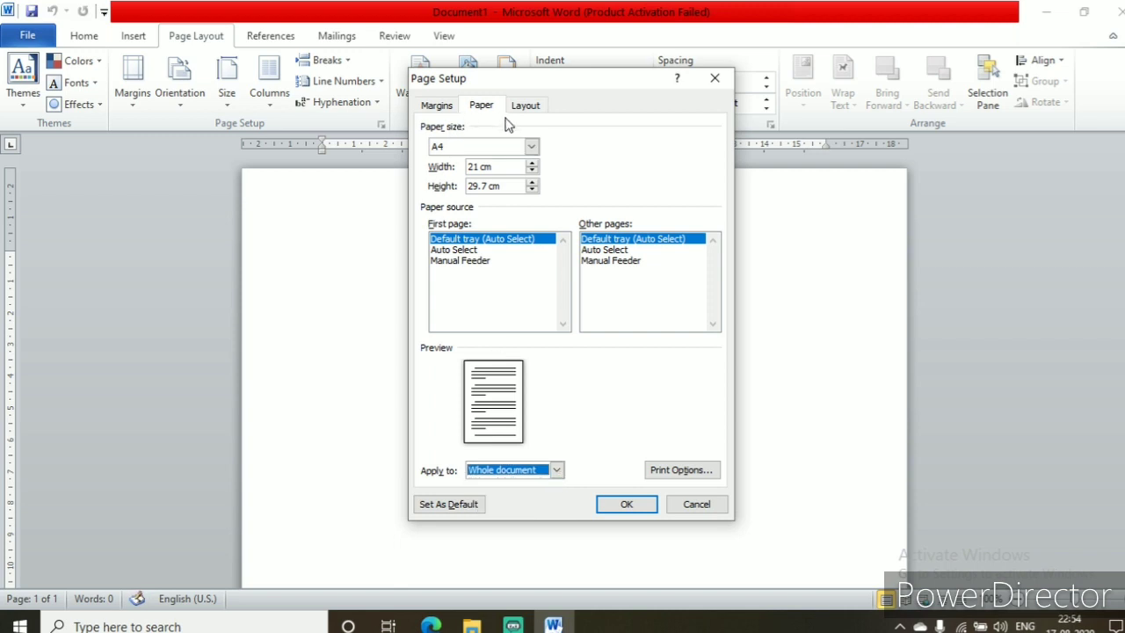
Step: Set the document's top page margin to 2 cm
click(430, 105)
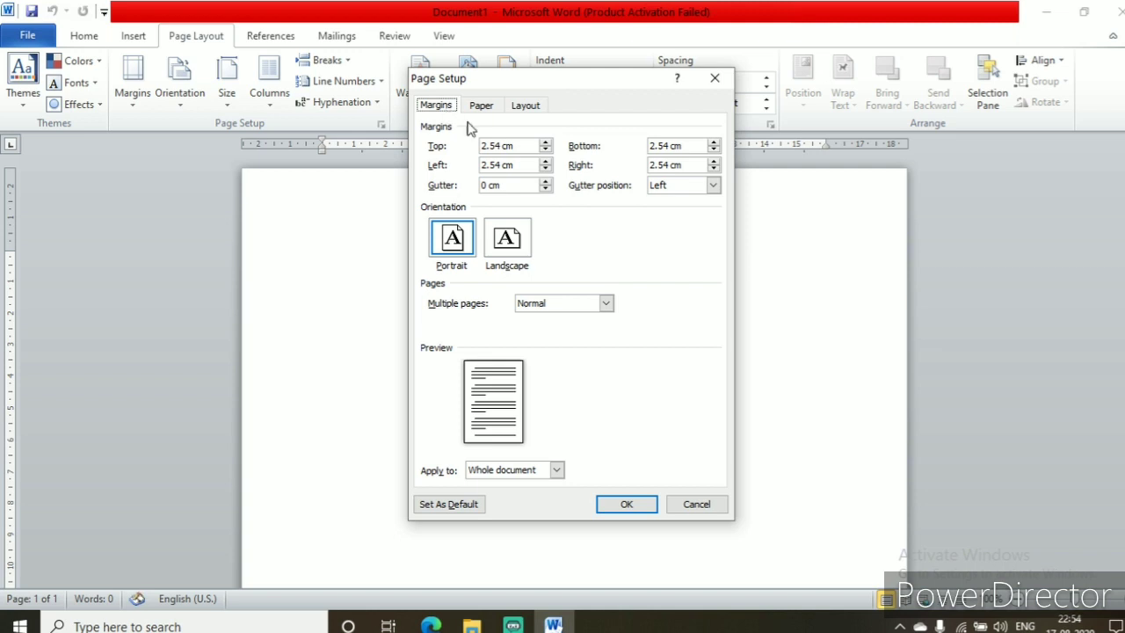
click(546, 151)
click(546, 150)
click(545, 150)
click(546, 151)
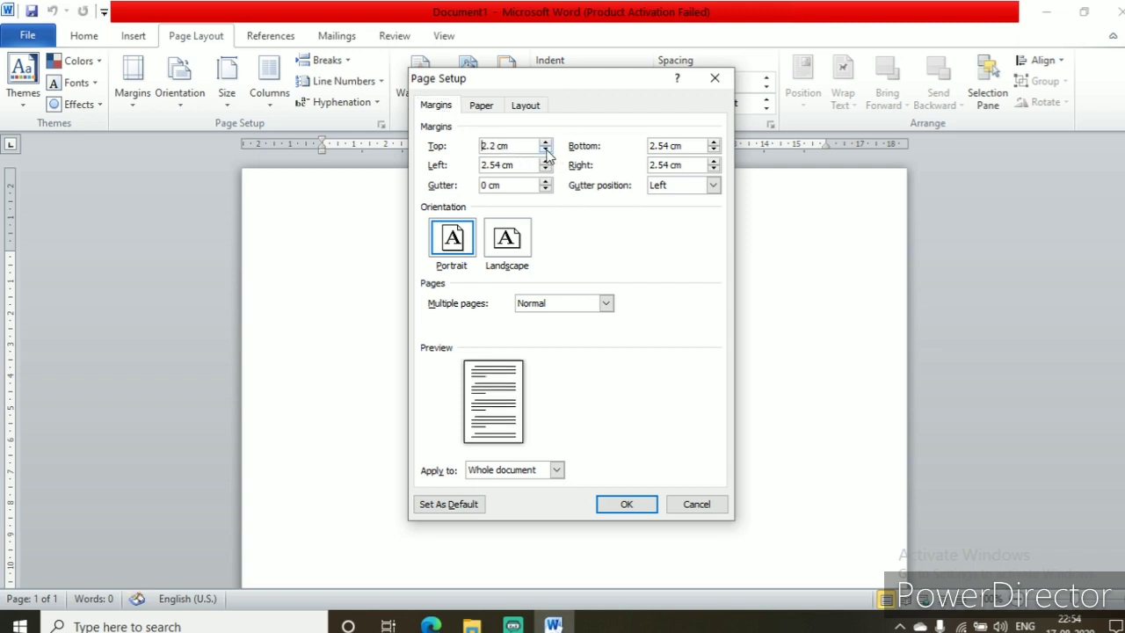
click(545, 150)
click(546, 150)
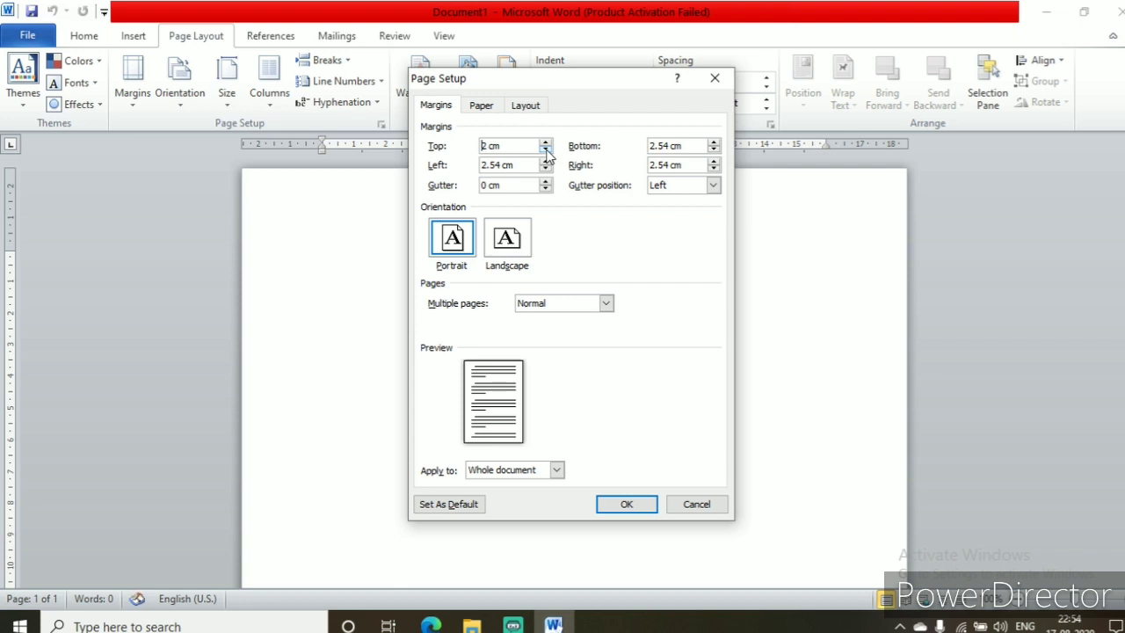
Step: Set the document's bottom page margin to 2 cm
click(714, 142)
click(714, 143)
click(714, 143)
click(713, 143)
click(714, 144)
click(713, 154)
click(714, 154)
click(714, 154)
click(713, 154)
Step: Compare the Landscape and Portrait orientations, check the multiple pages options, and settle on Portrait
click(510, 244)
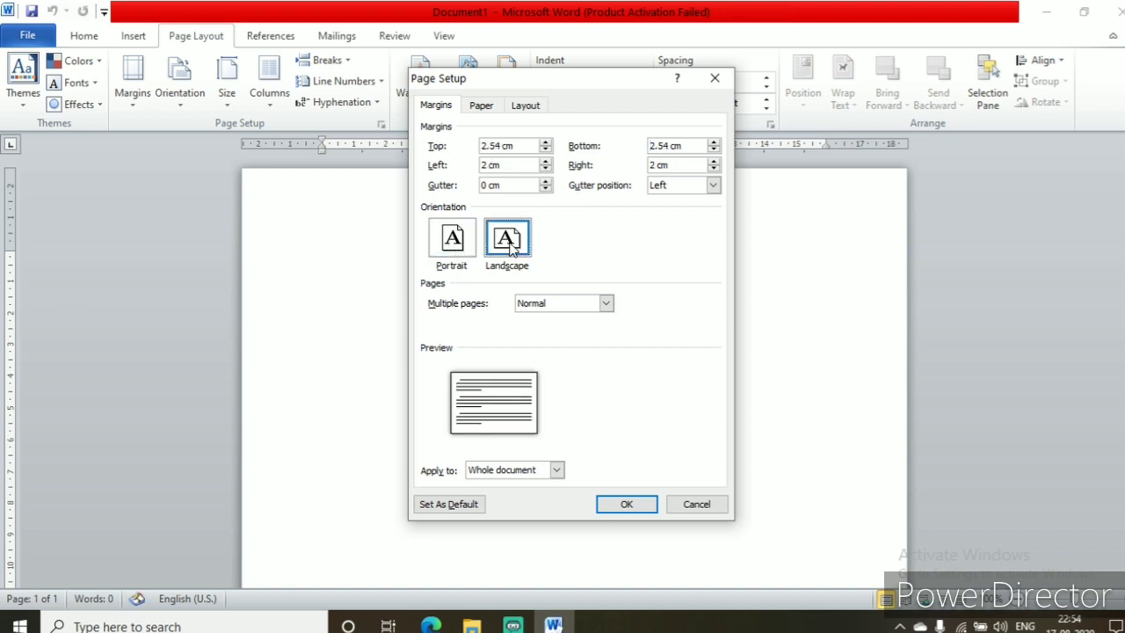
click(456, 247)
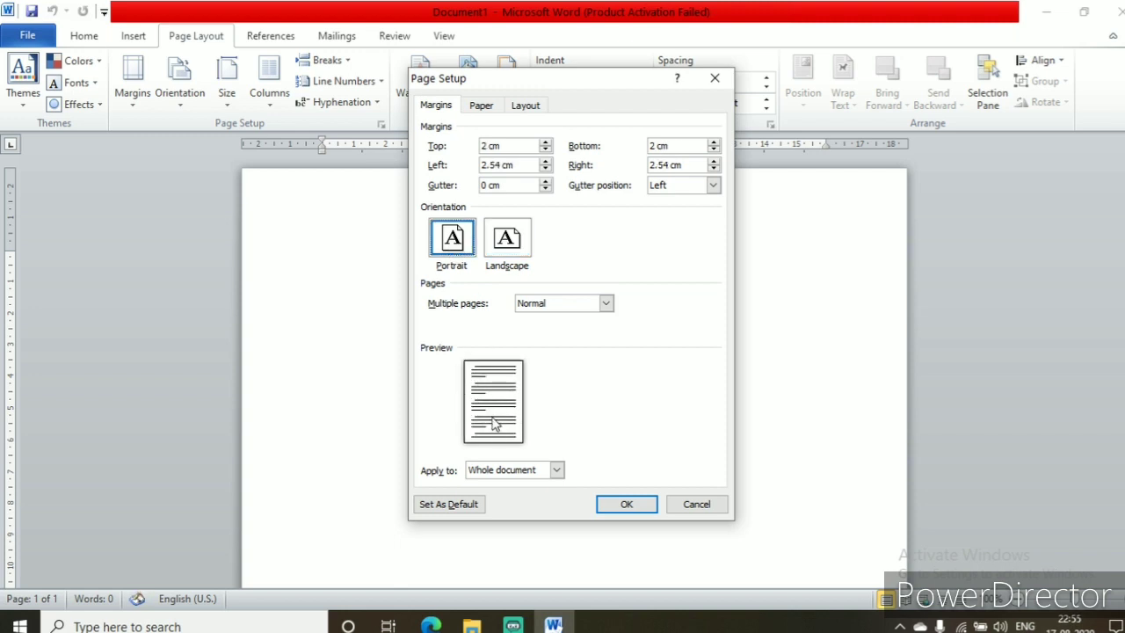
click(521, 257)
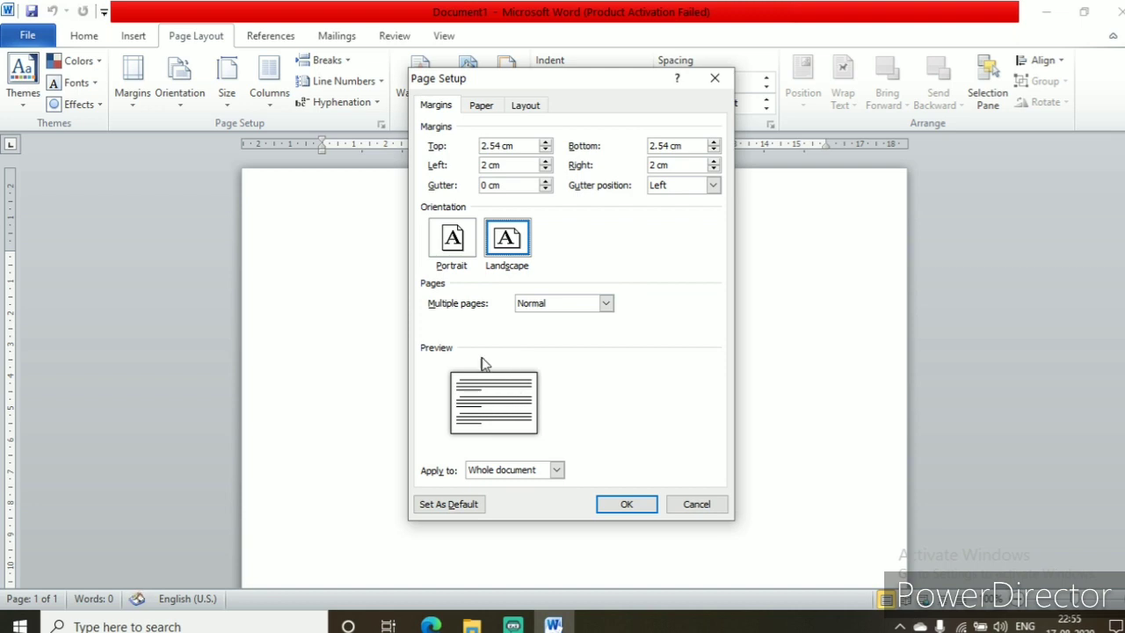
click(454, 262)
click(500, 252)
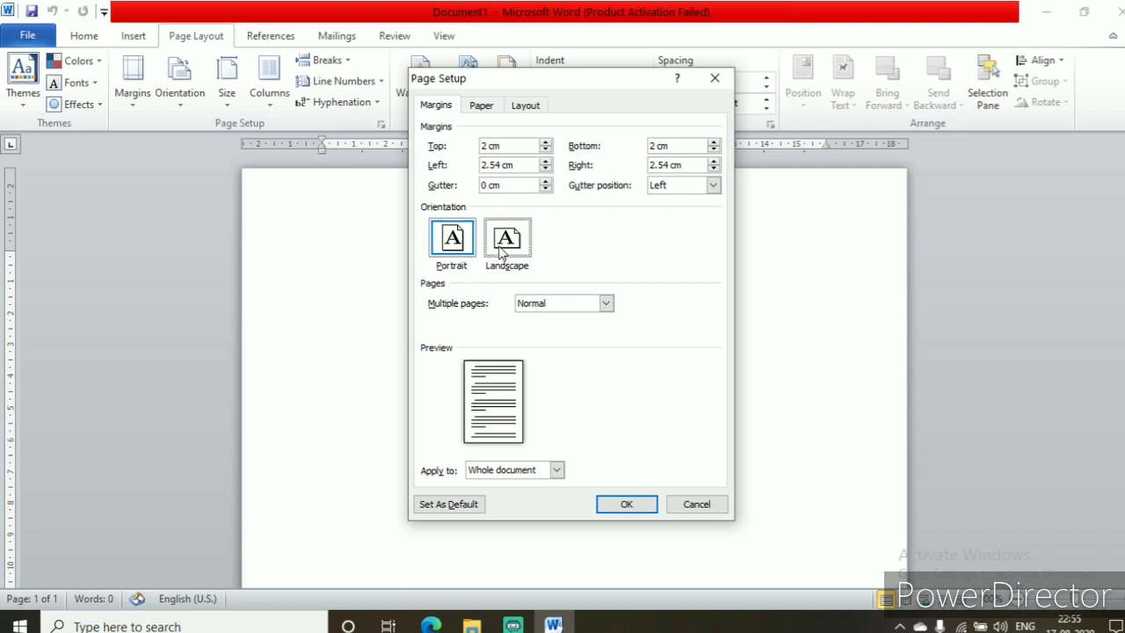
click(605, 304)
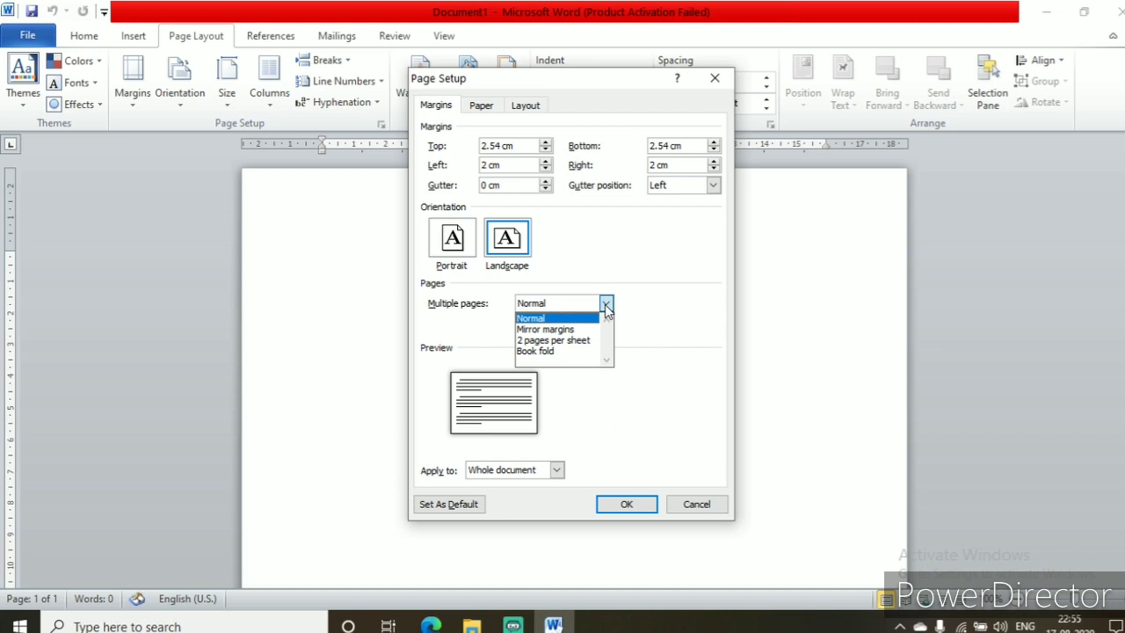
click(605, 304)
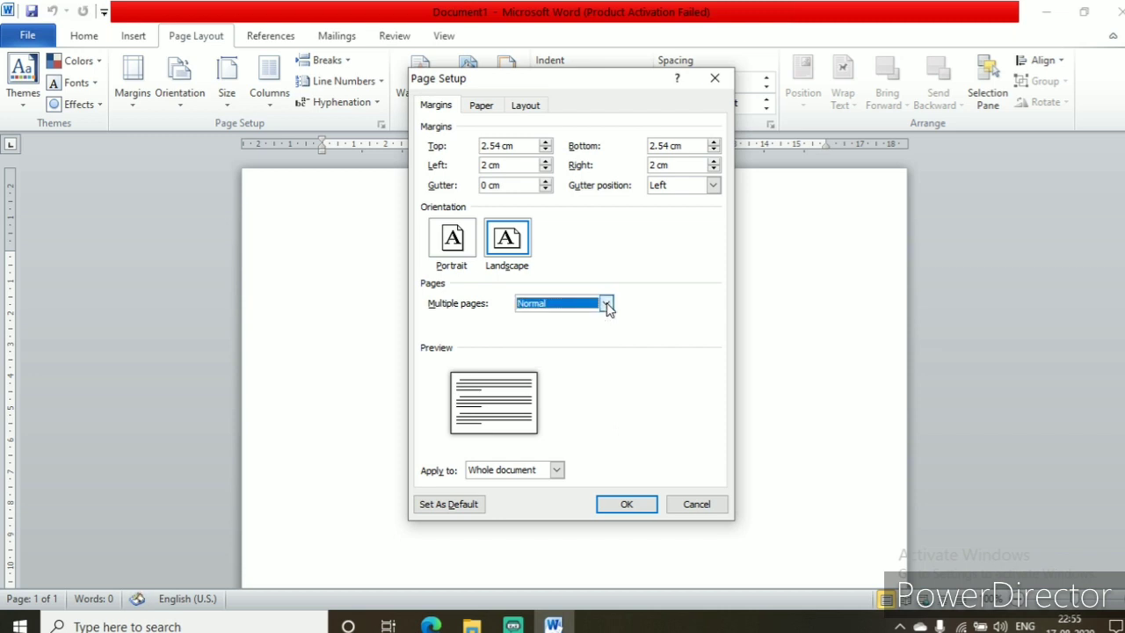
click(454, 248)
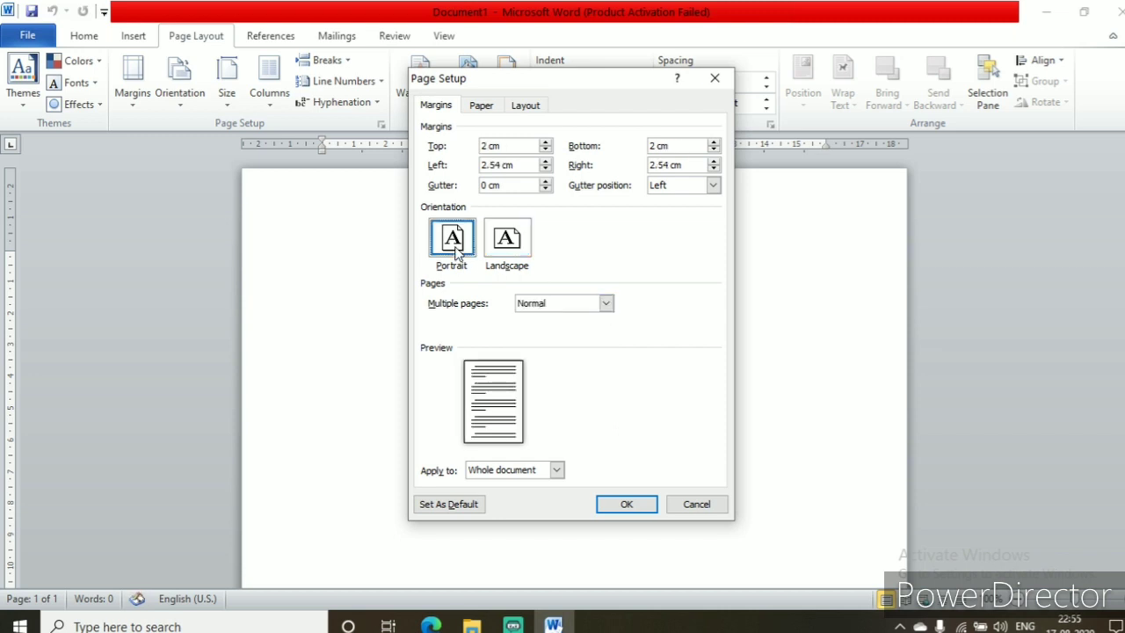
Step: Review the apply-to options for the margins, and the section start and vertical alignment options of the page layout
click(555, 475)
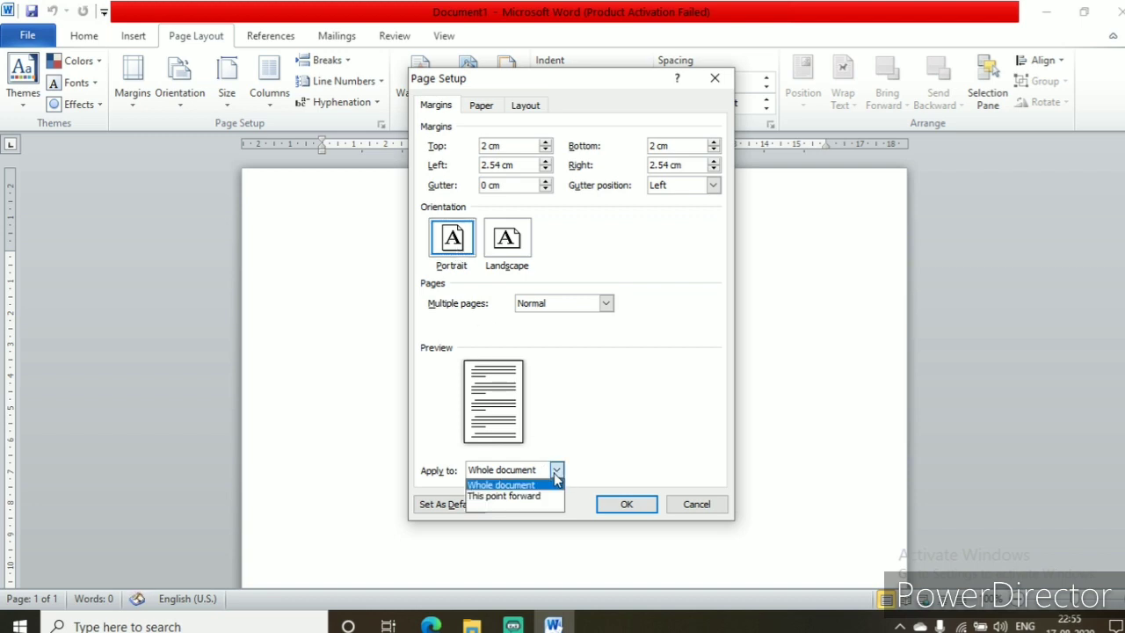
click(555, 475)
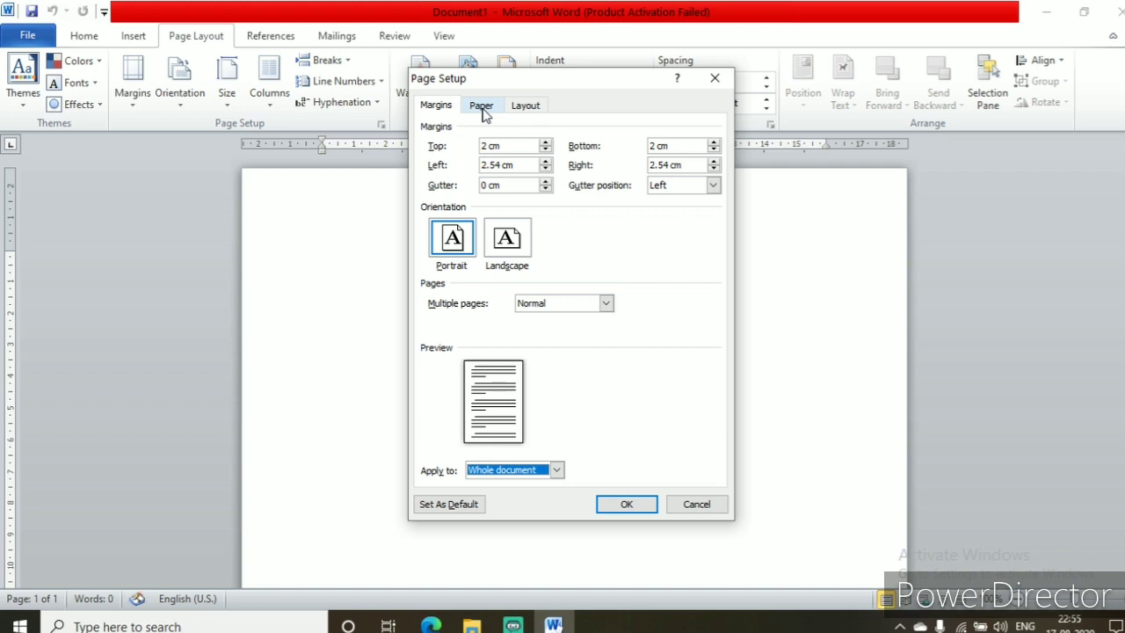
click(529, 109)
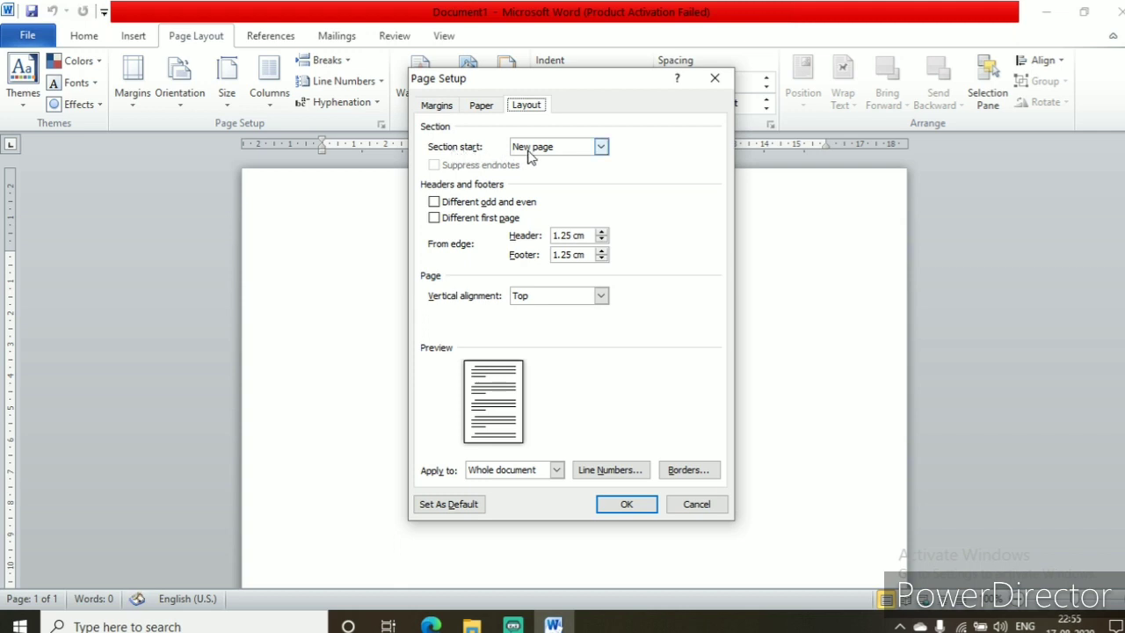
click(602, 148)
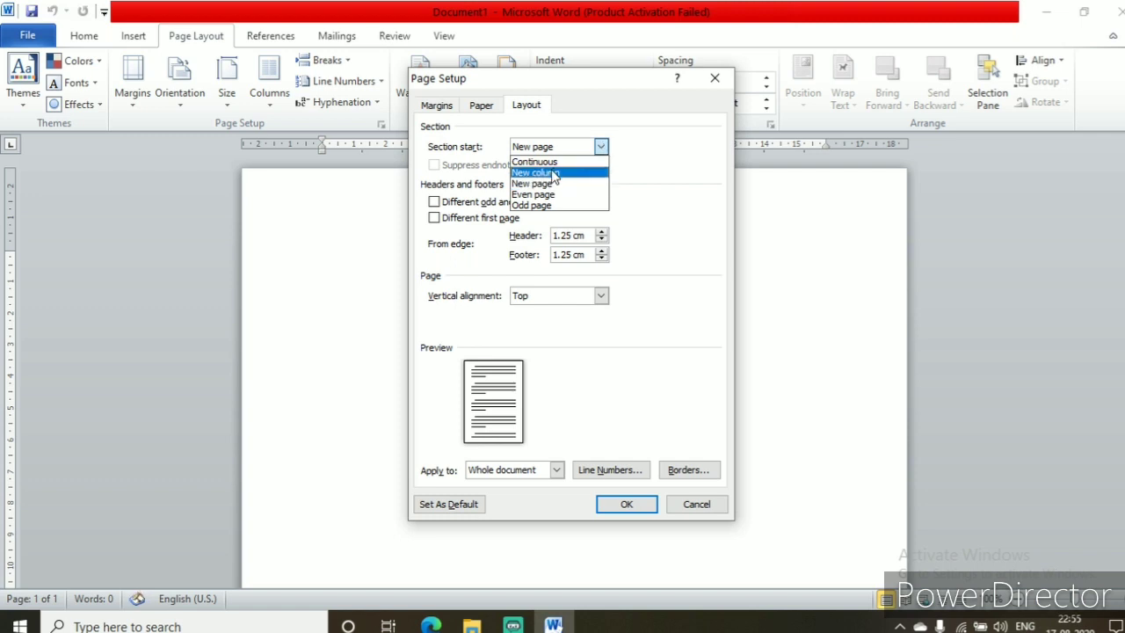
click(601, 146)
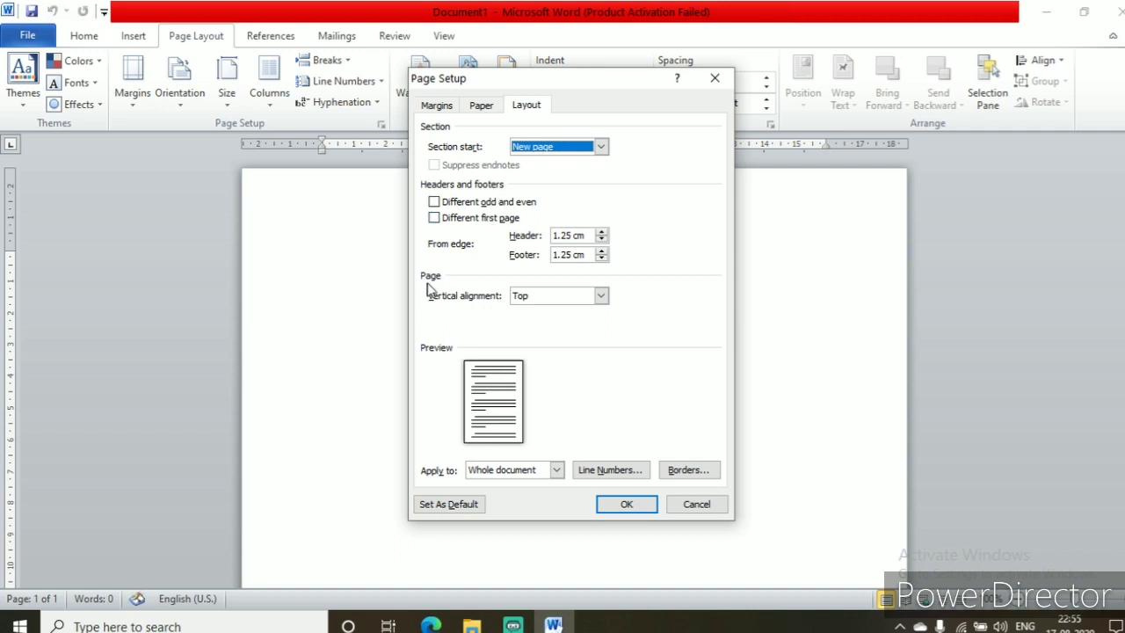
click(601, 296)
click(602, 296)
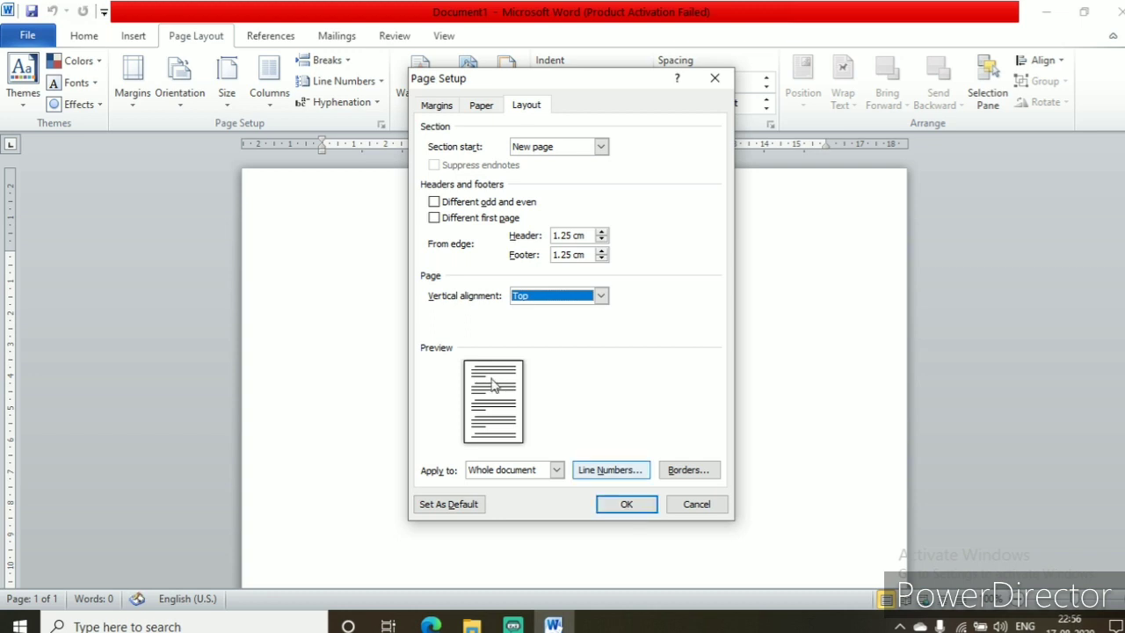
Step: Recheck the paper, margins and layout settings of the page setup, and apply them to the document
click(482, 107)
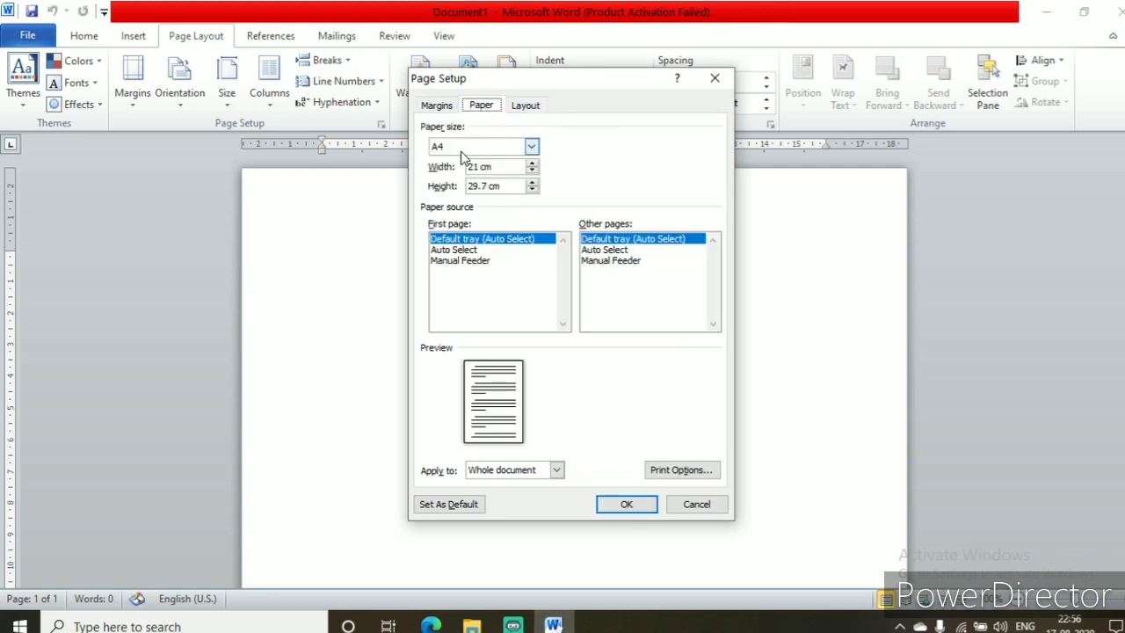
click(434, 106)
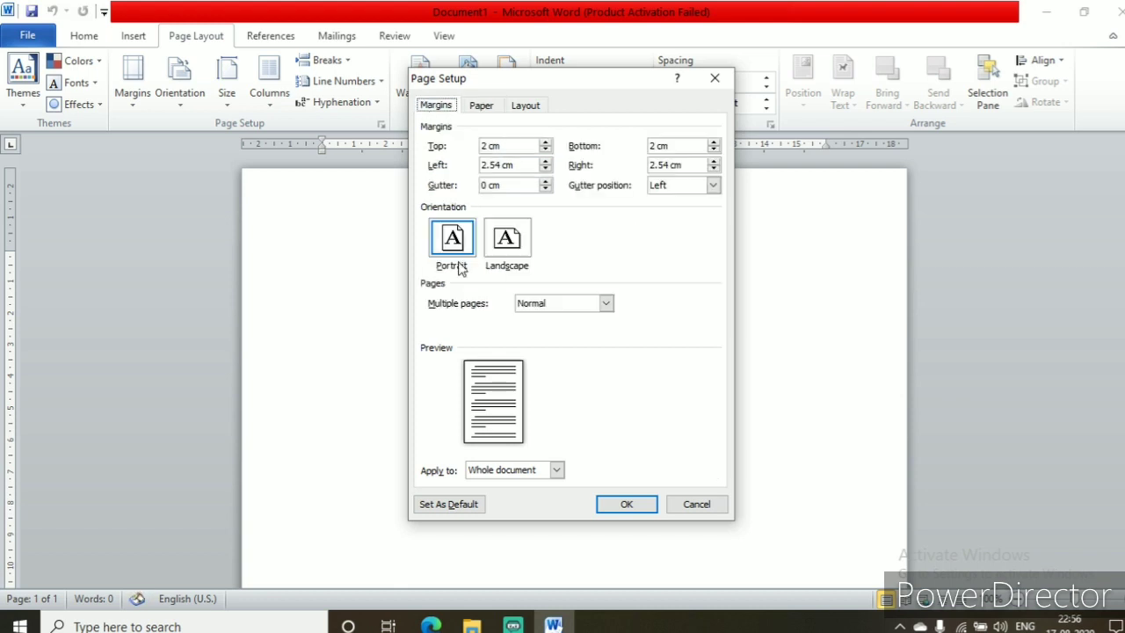
click(533, 111)
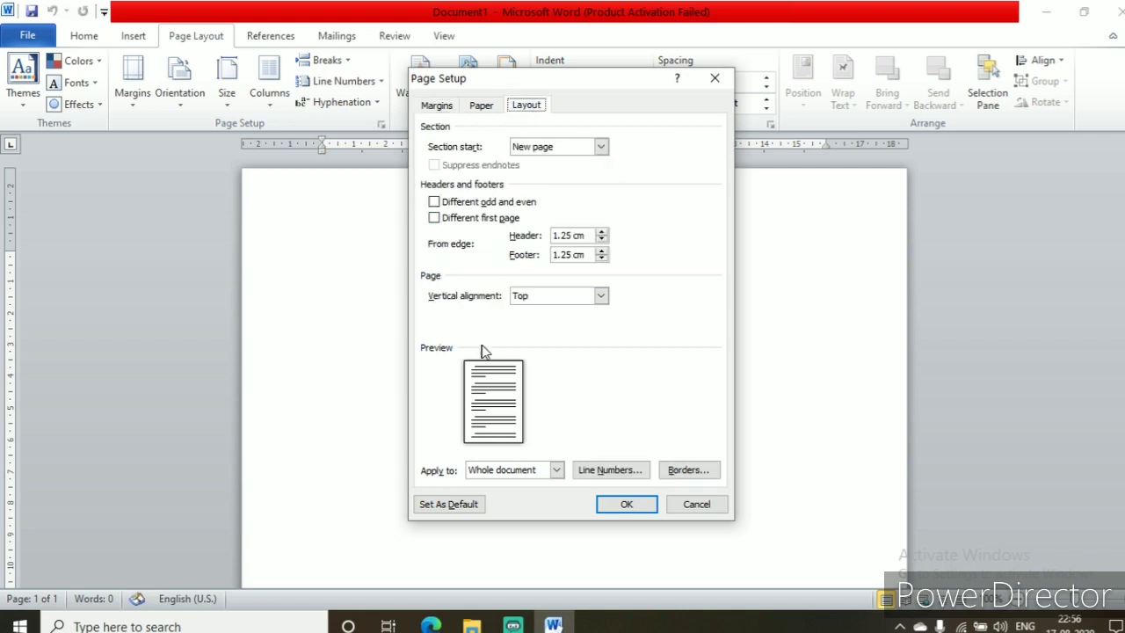
click(627, 506)
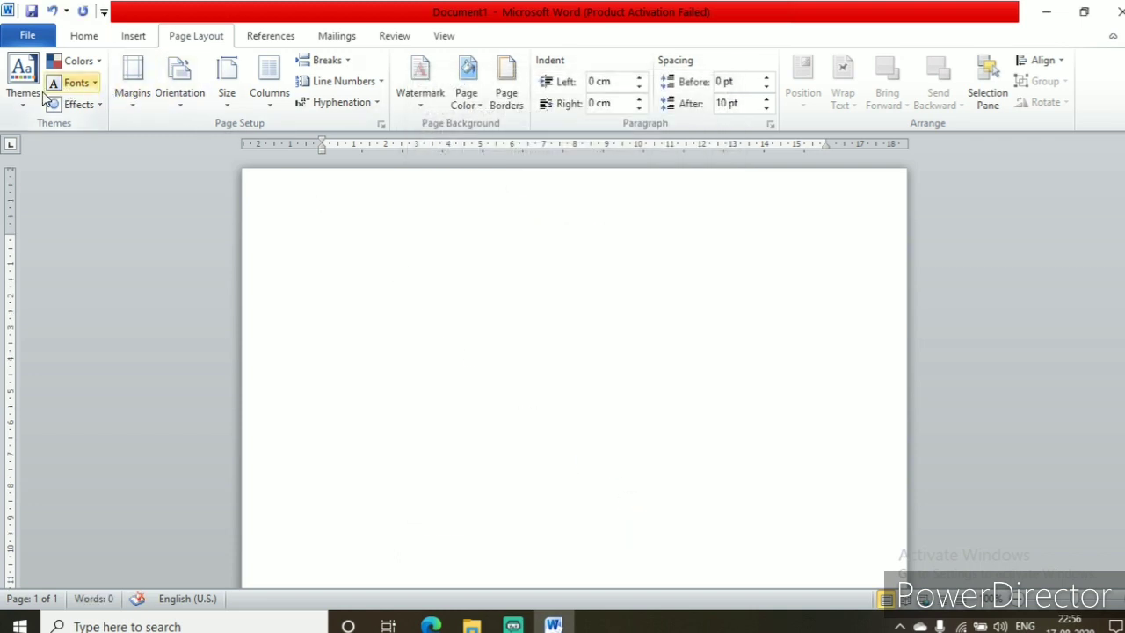
Step: Examine the preset options for page margins, orientation, paper size and columns without changing any
click(133, 88)
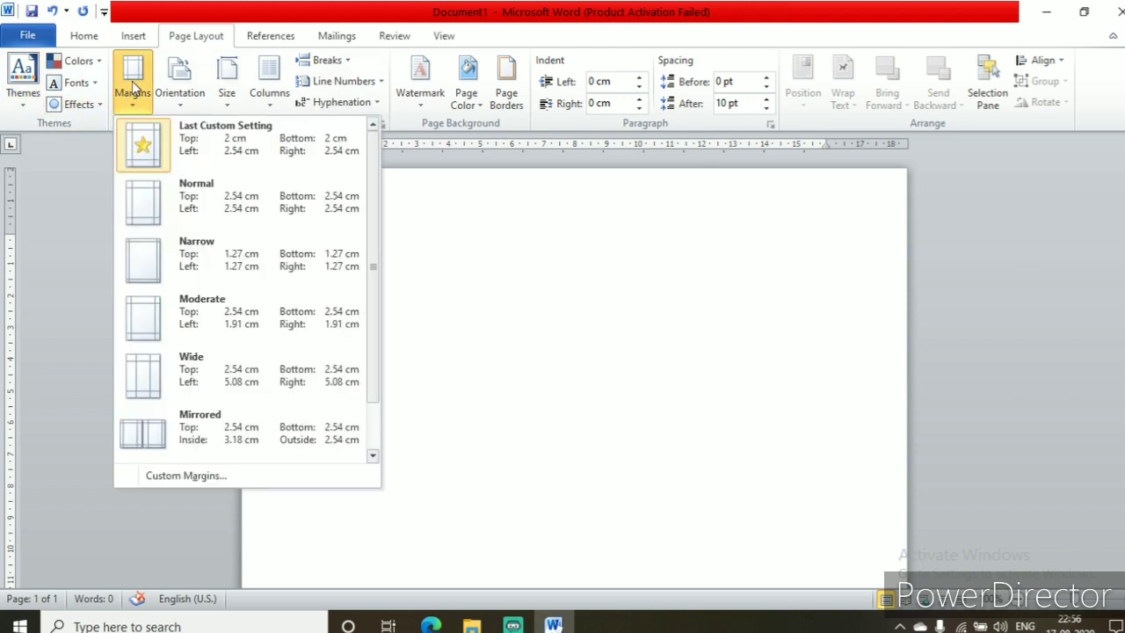
click(176, 92)
click(176, 93)
click(174, 89)
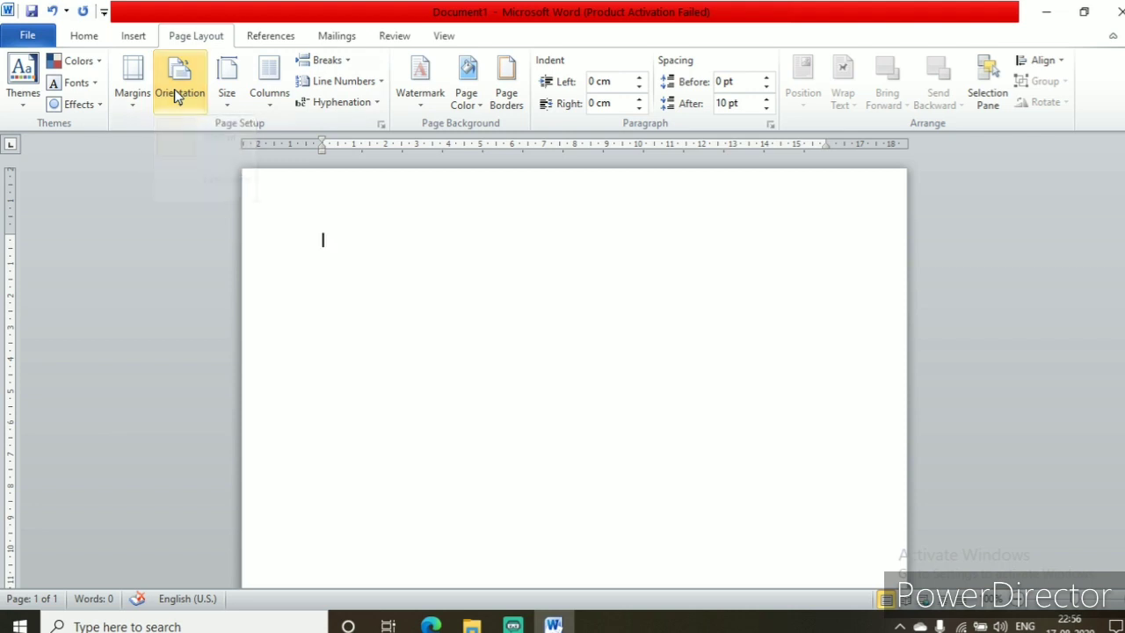
click(234, 94)
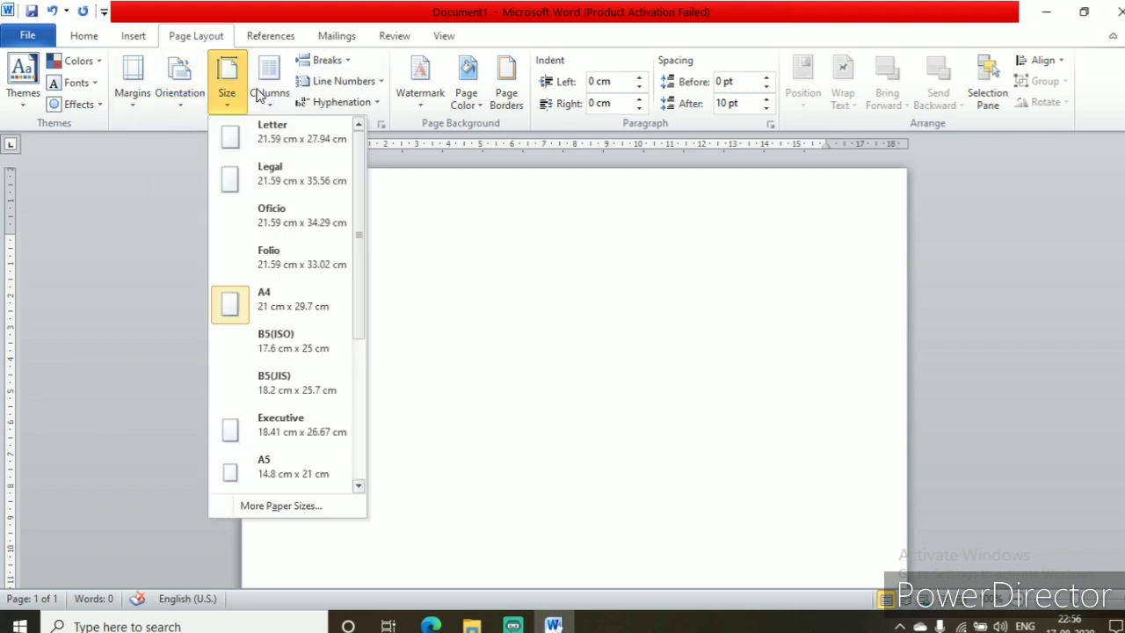
click(273, 86)
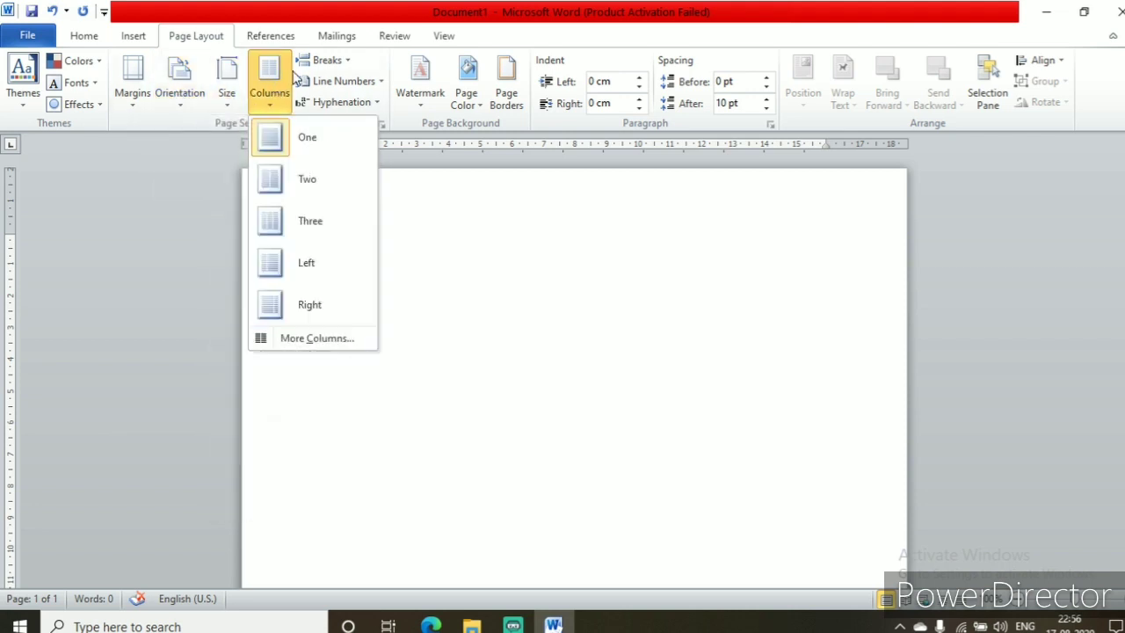
click(189, 122)
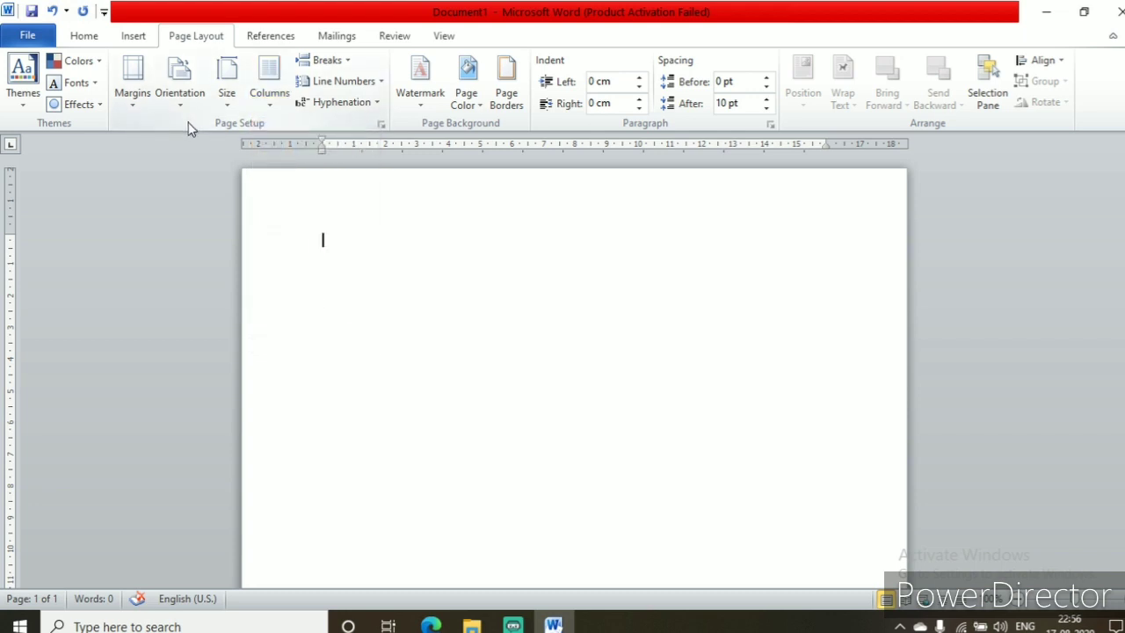
Step: Create a new blank document
click(31, 40)
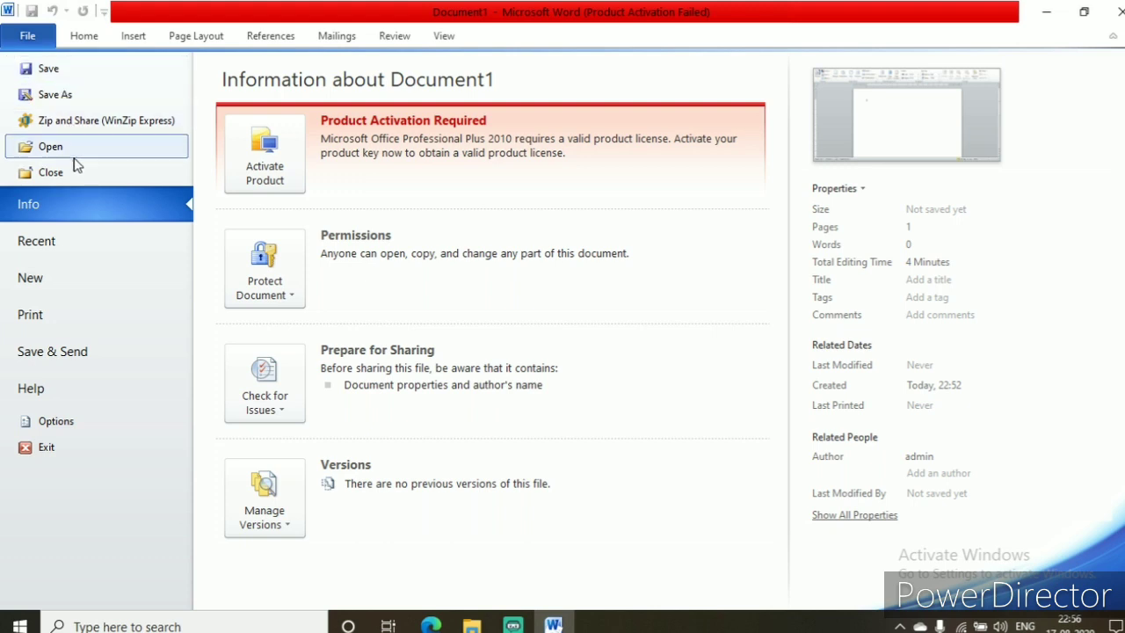
click(62, 291)
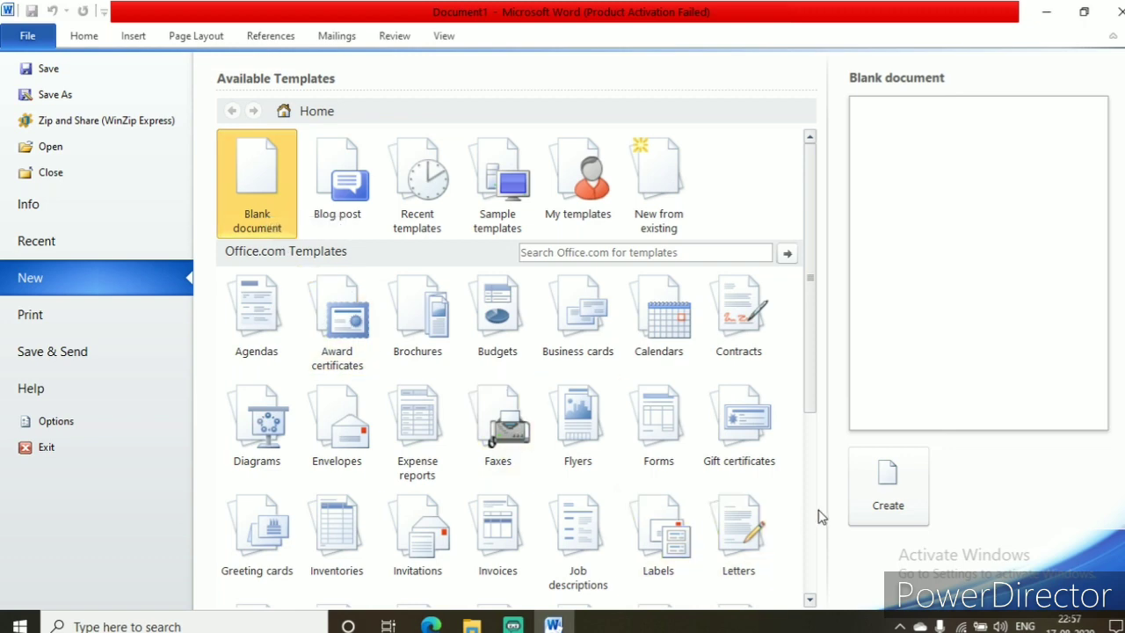
click(881, 506)
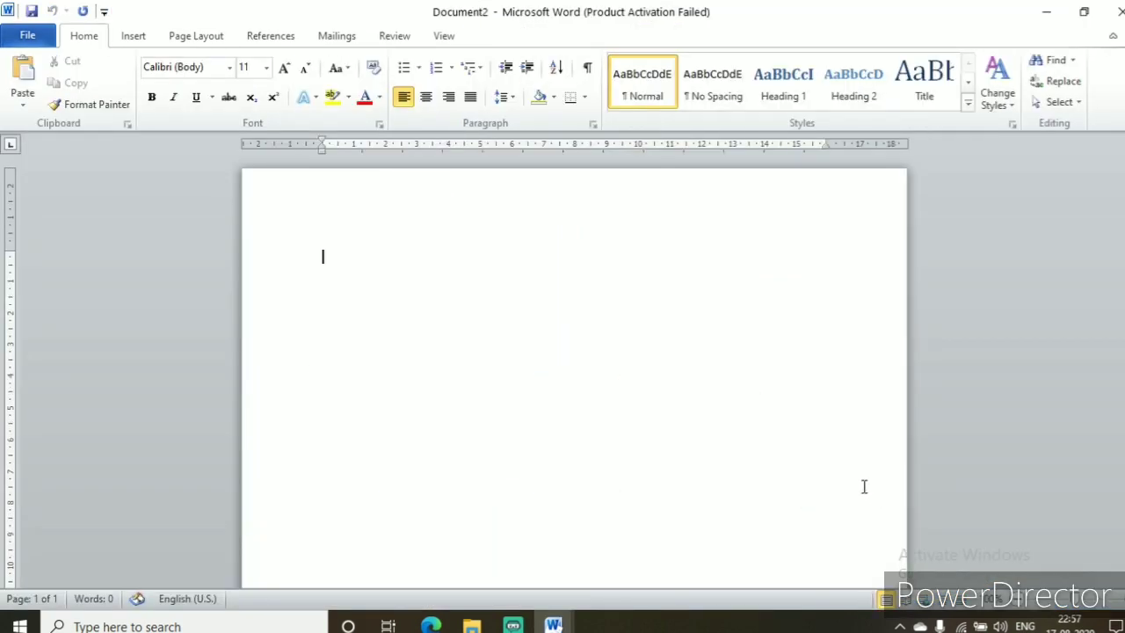
Step: Save the new document in the Documents folder as ABBHS1, using Word Document as the file type
click(12, 41)
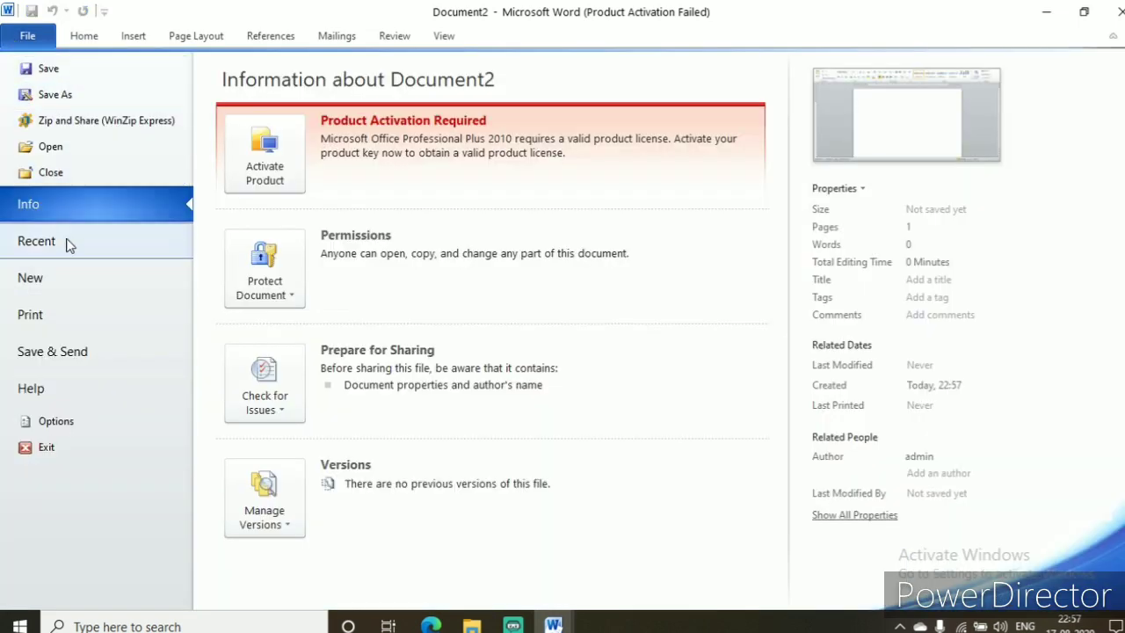
click(67, 97)
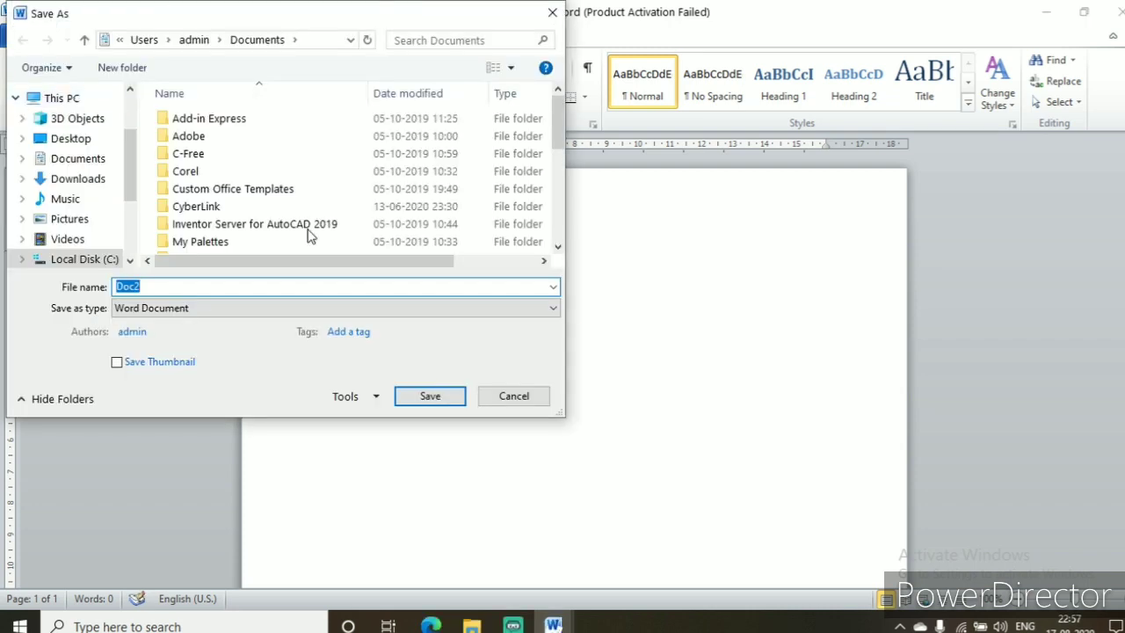
click(553, 309)
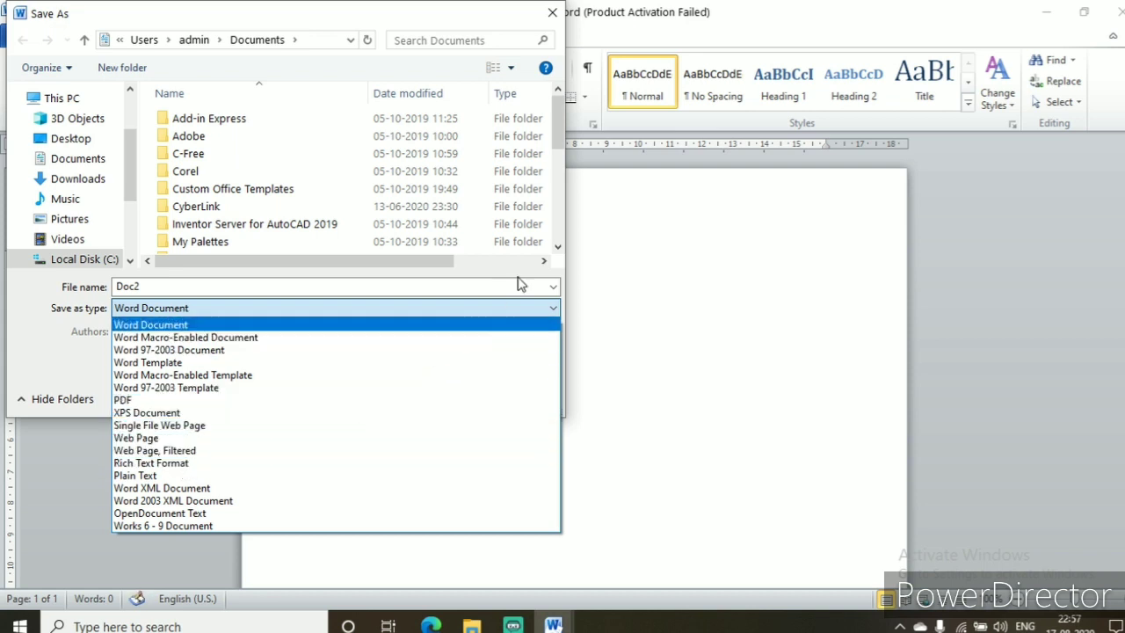
click(555, 308)
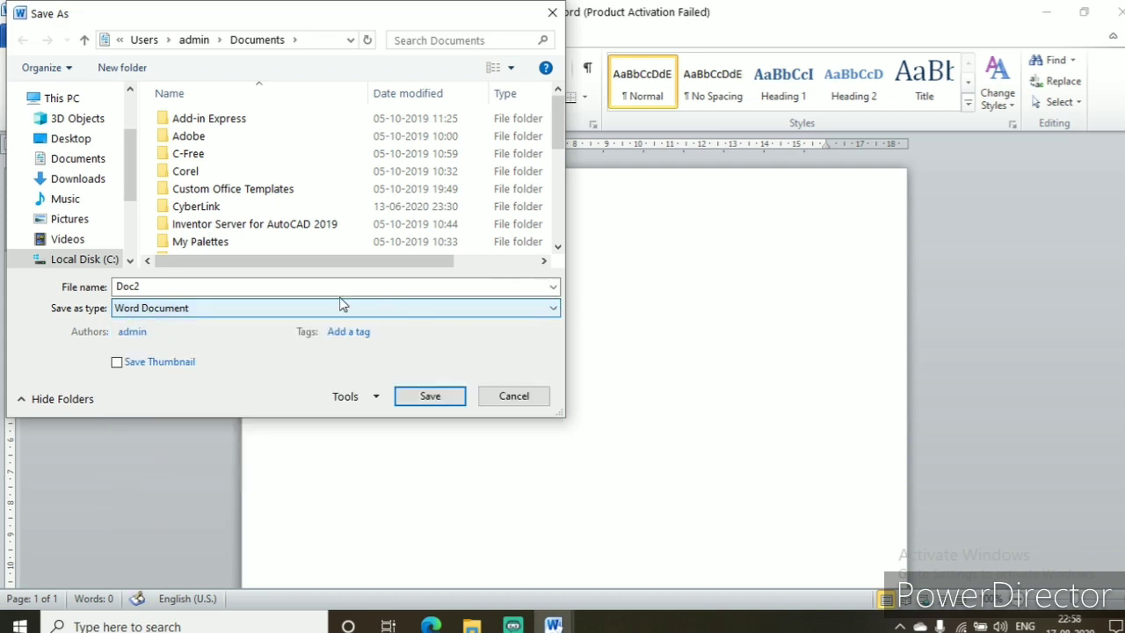
double_click(177, 286)
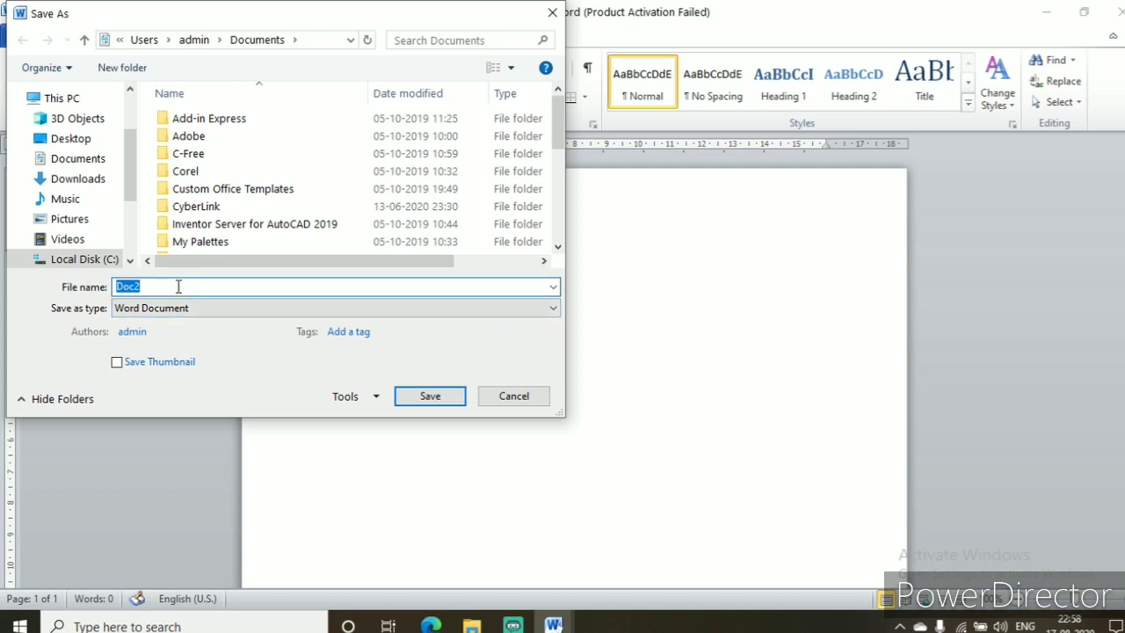
key(BackSpace)
text(A)
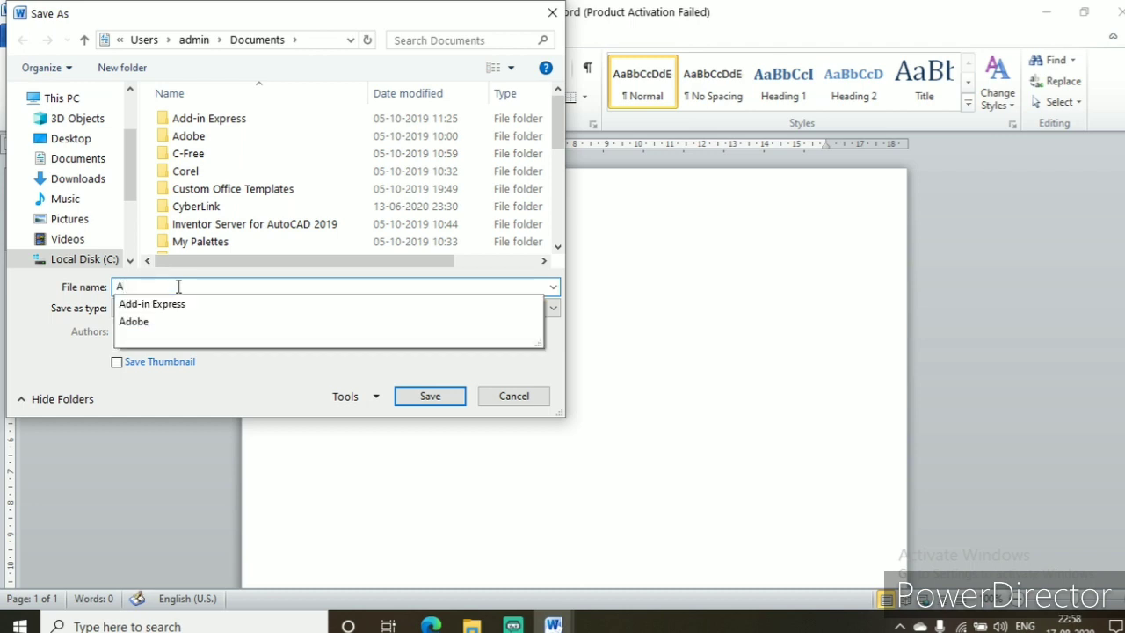
text(BBHS)
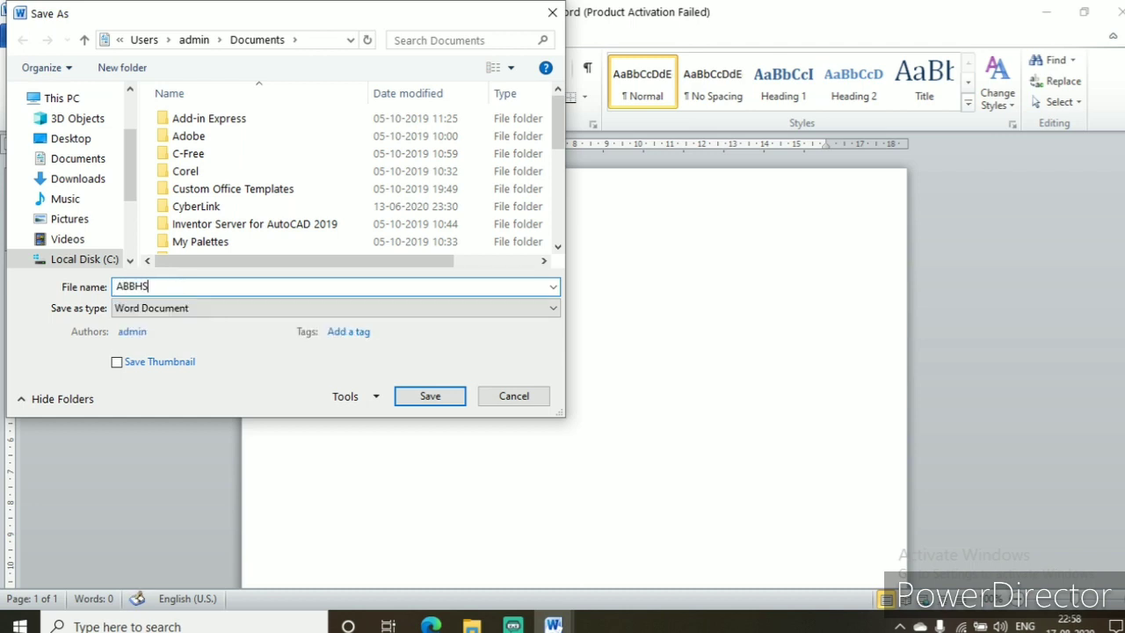
text(1)
click(427, 396)
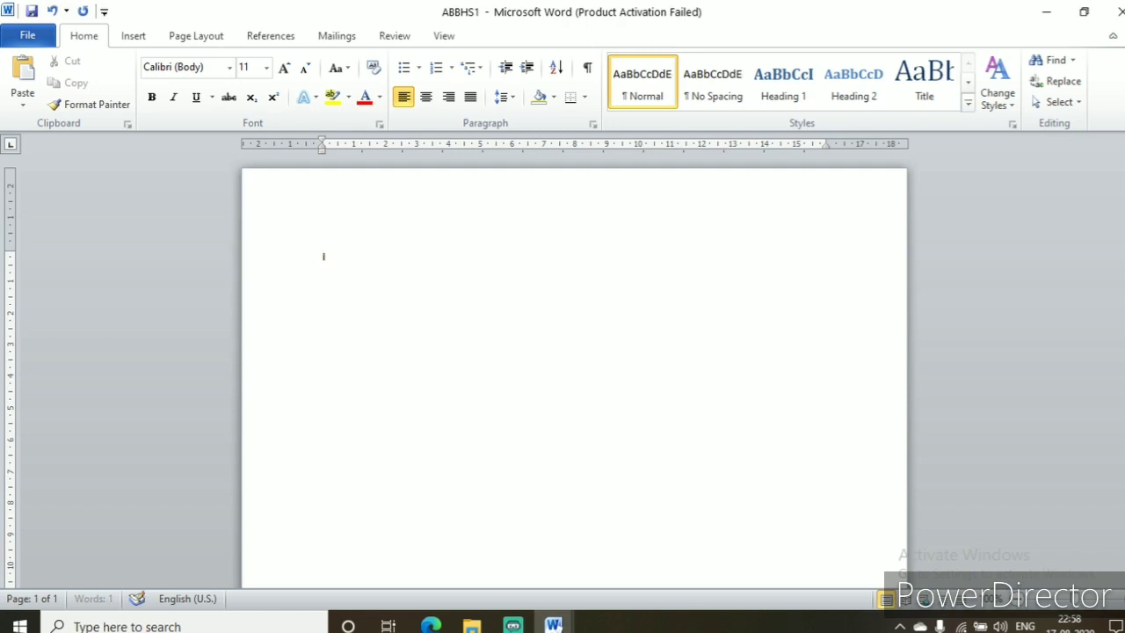
Step: Enter the sentence "I AM A STUDENT OF STD 5TH" at the start of the page
text(AM A STUENT)
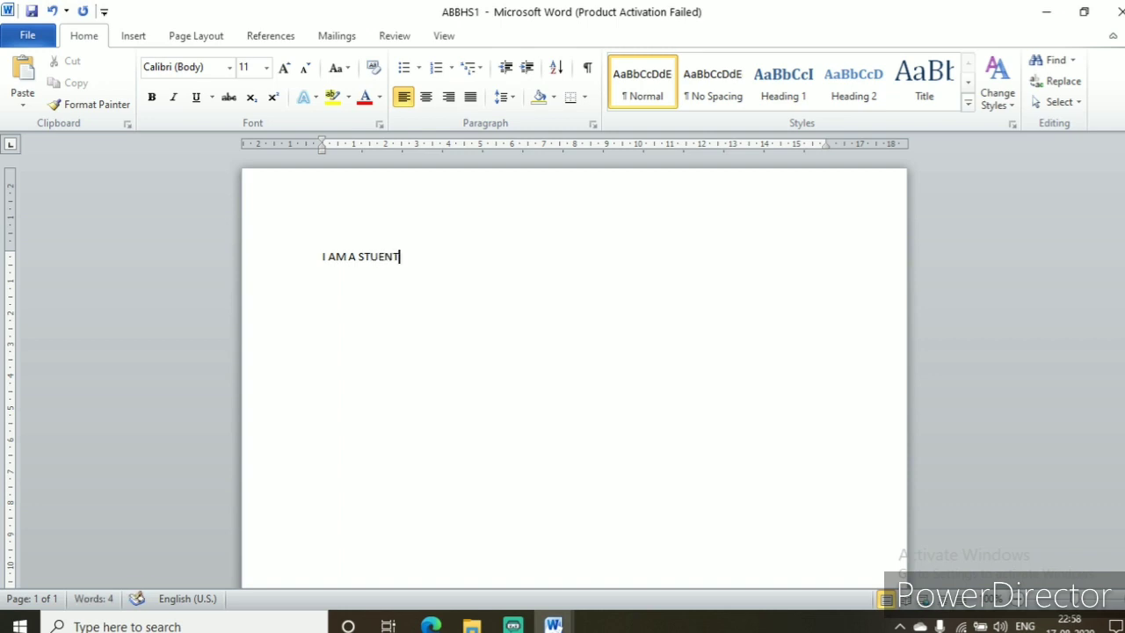
key(BackSpace)
key(BackSpace)
key(BackSpace)
text(DENT OF STD 5TH)
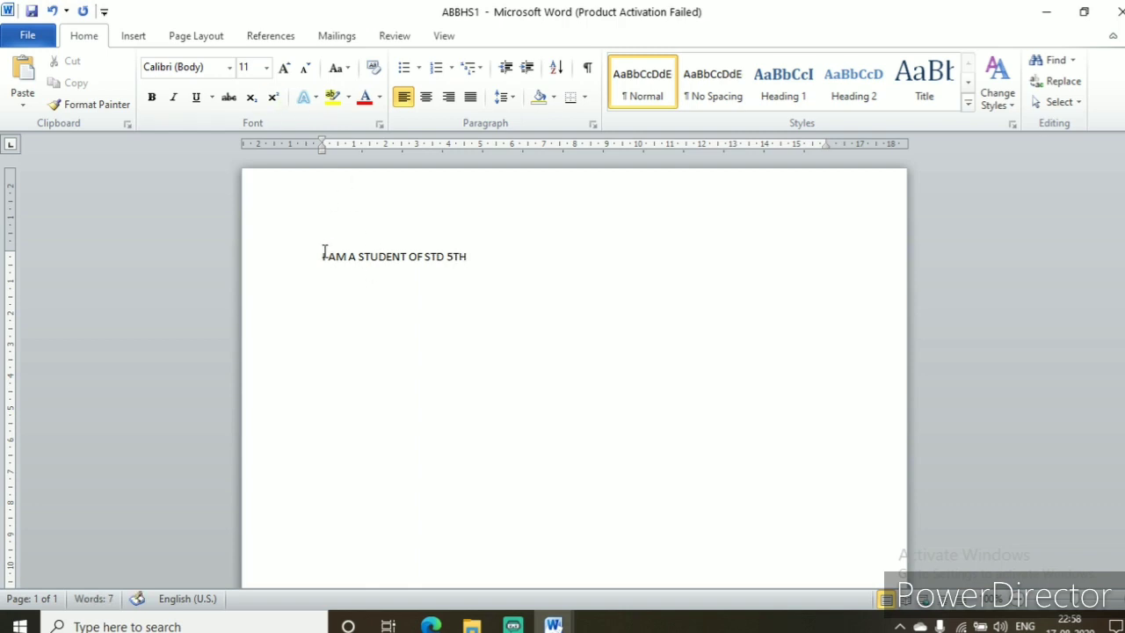
Step: Set the whole sentence in Arial Black and enlarge its font size to 24
drag(321, 255, 476, 254)
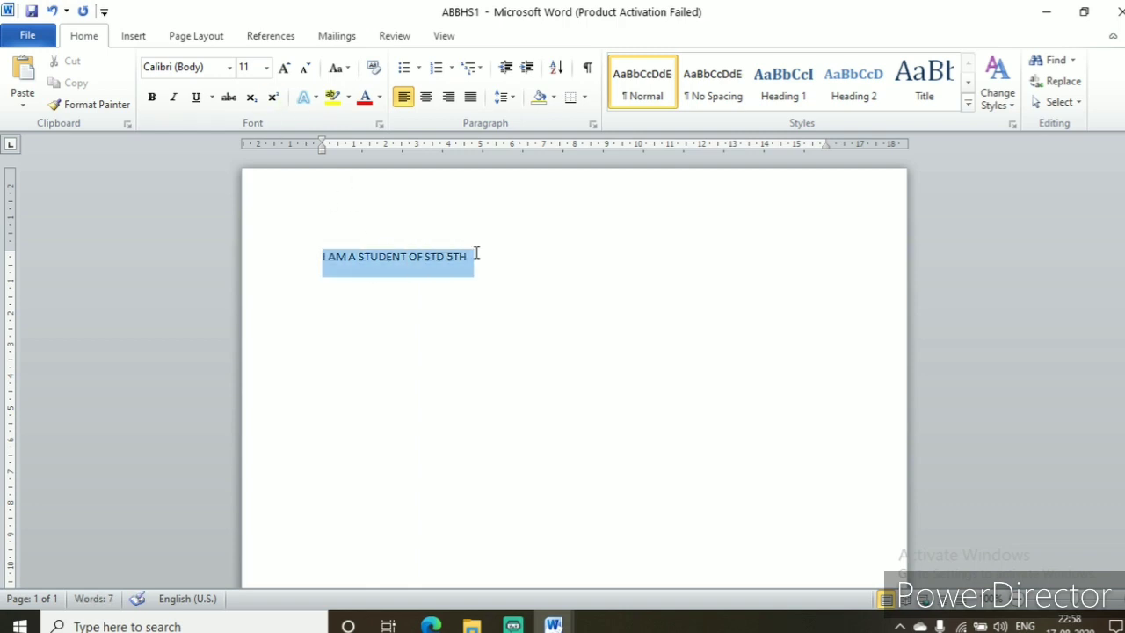
click(231, 67)
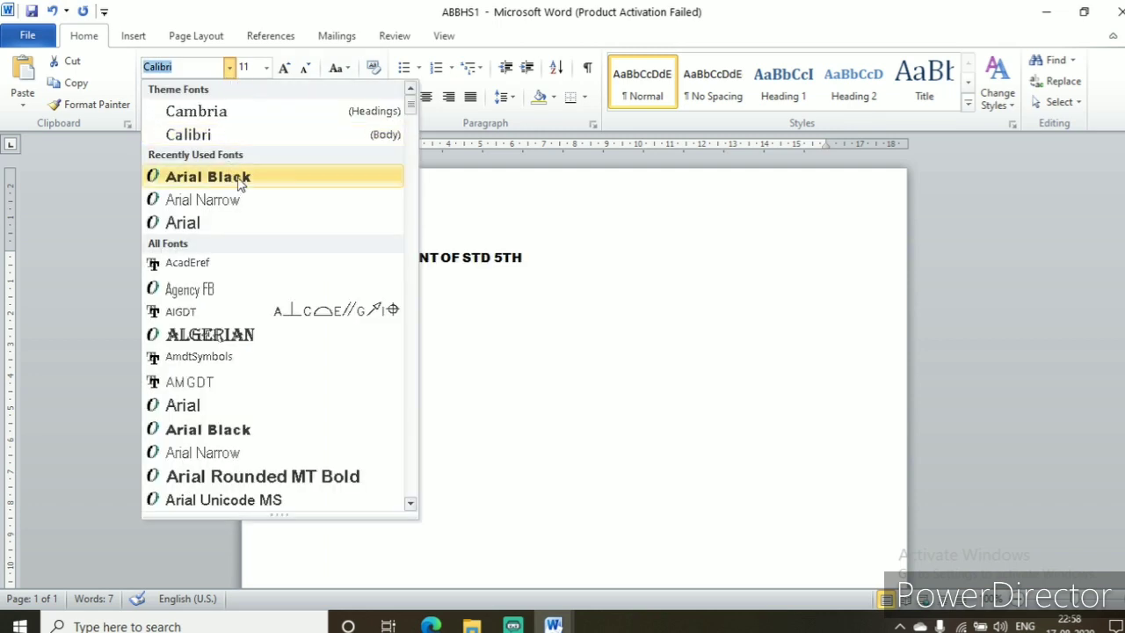
click(239, 180)
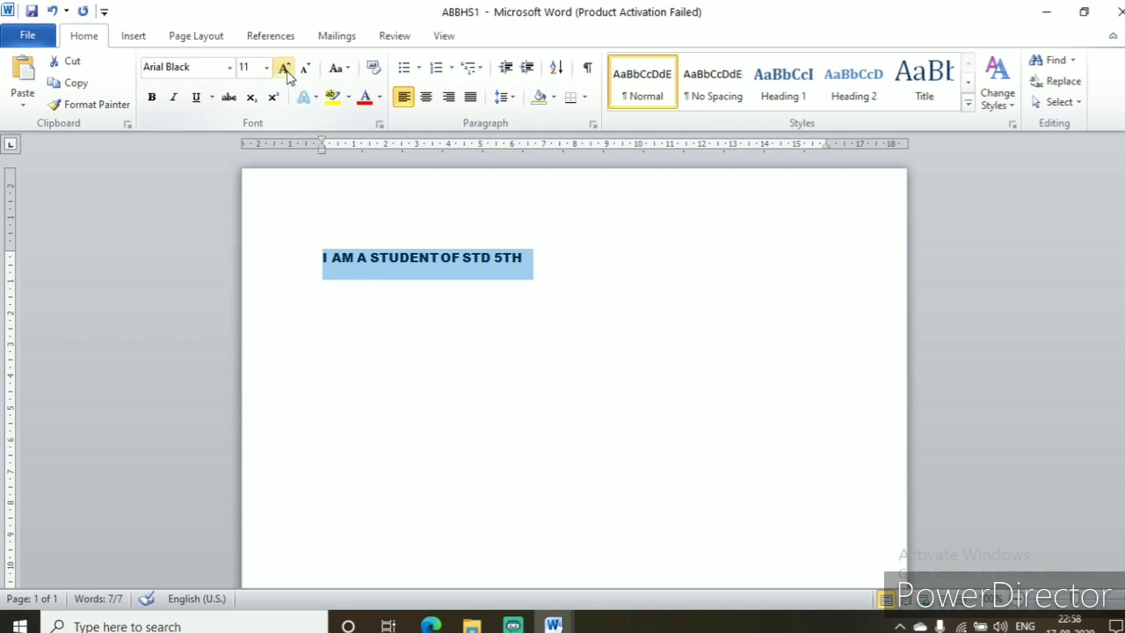
click(284, 68)
click(284, 69)
click(284, 68)
click(284, 69)
click(284, 69)
click(284, 68)
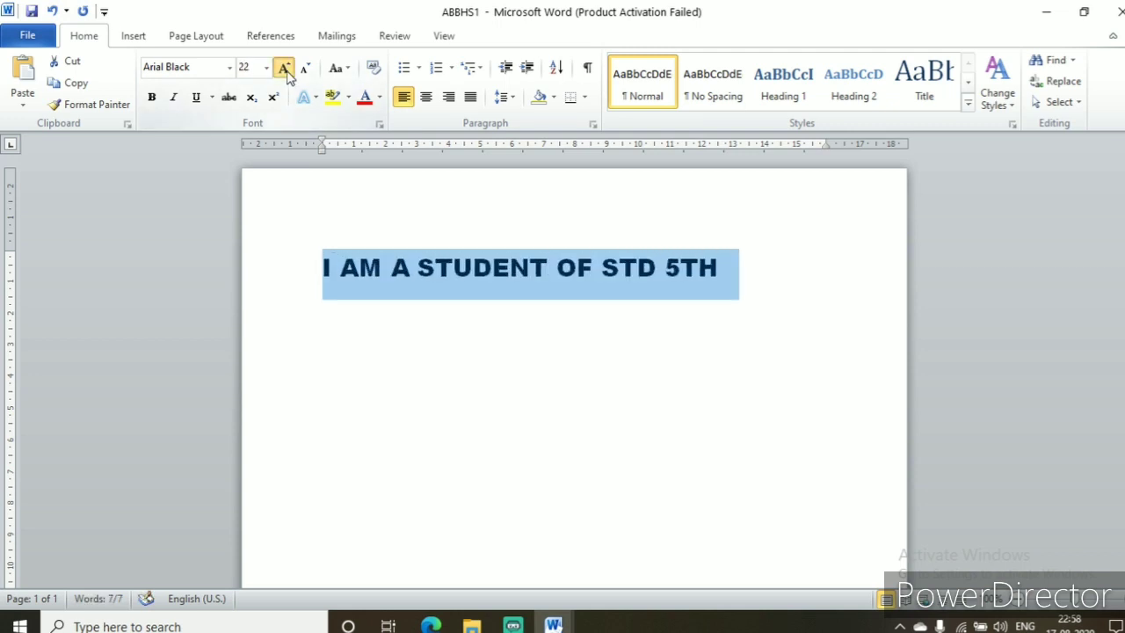
click(284, 69)
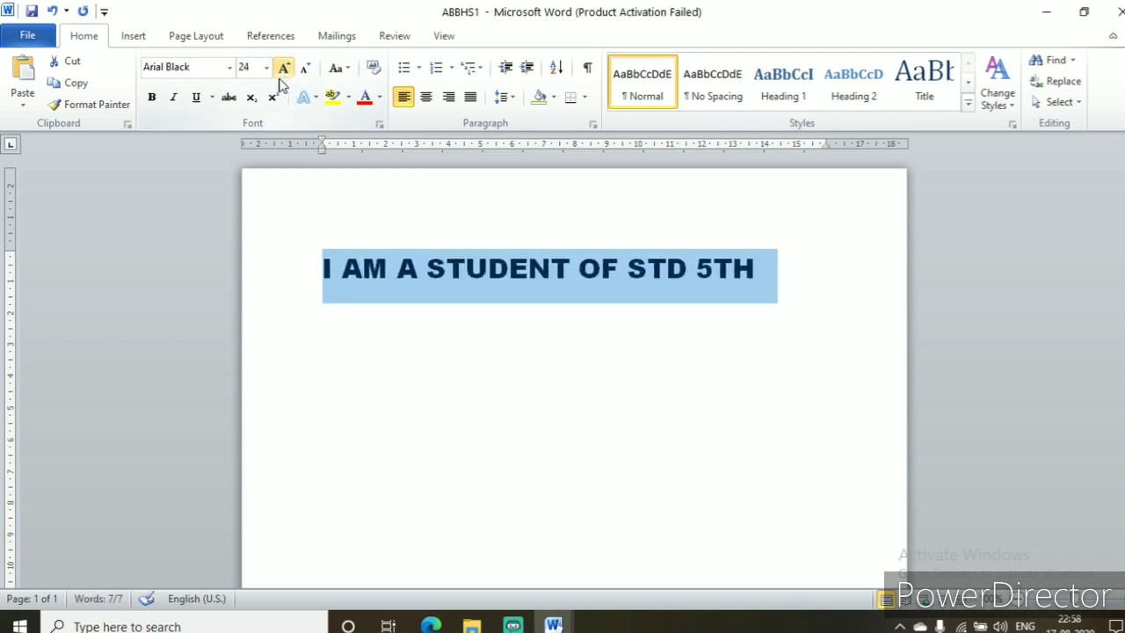
Step: Change the sentence's font to Arial Narrow and make it bold
click(151, 99)
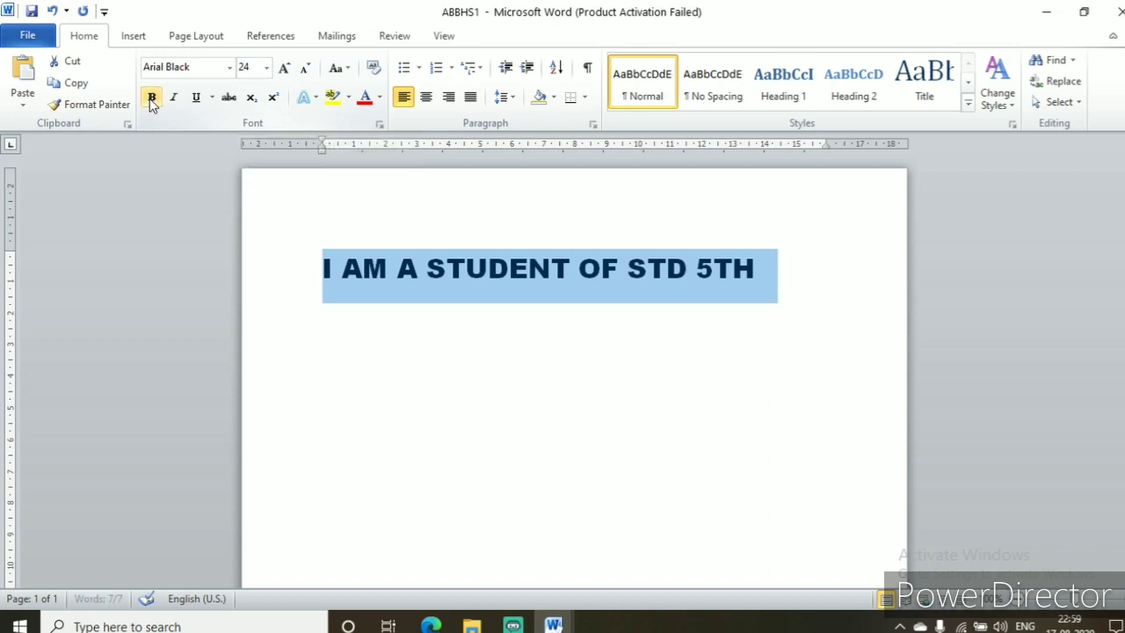
click(229, 67)
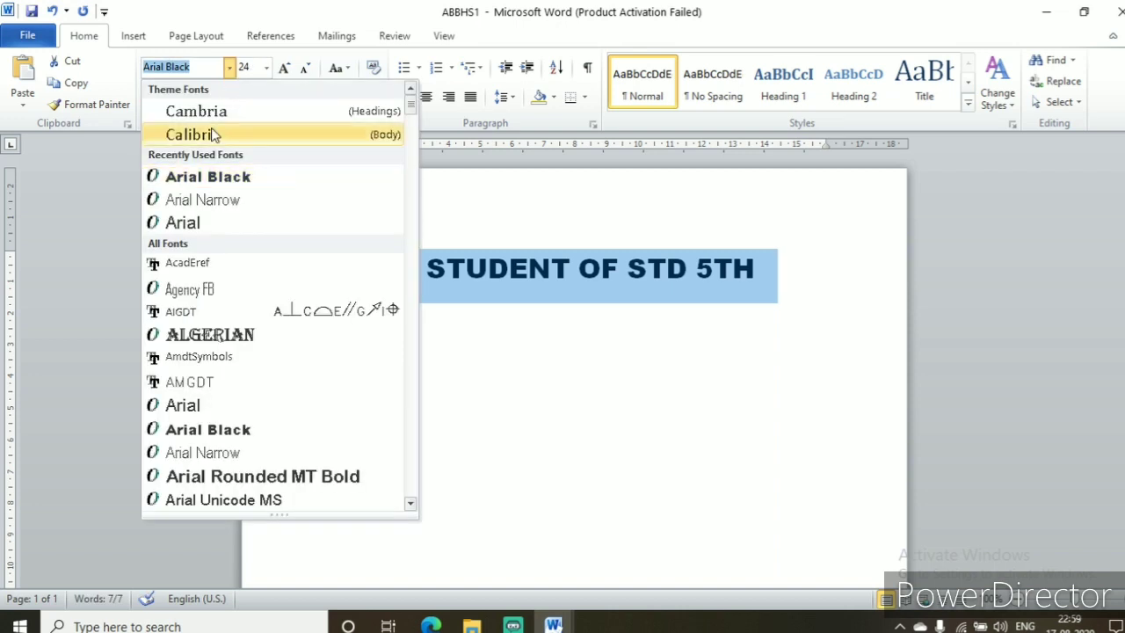
click(203, 200)
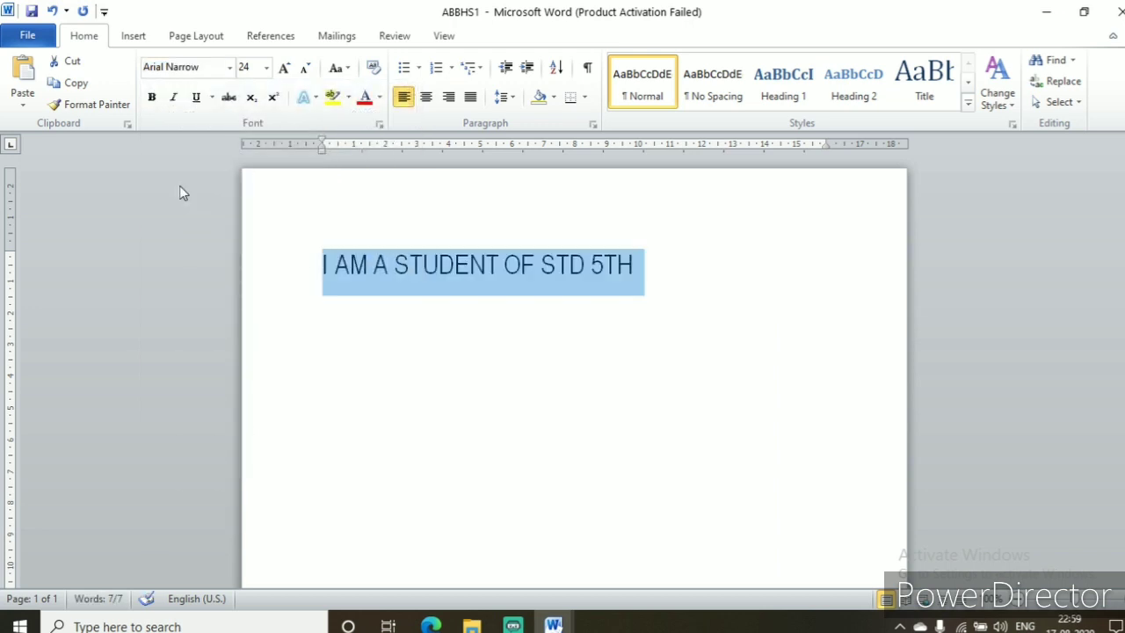
click(152, 97)
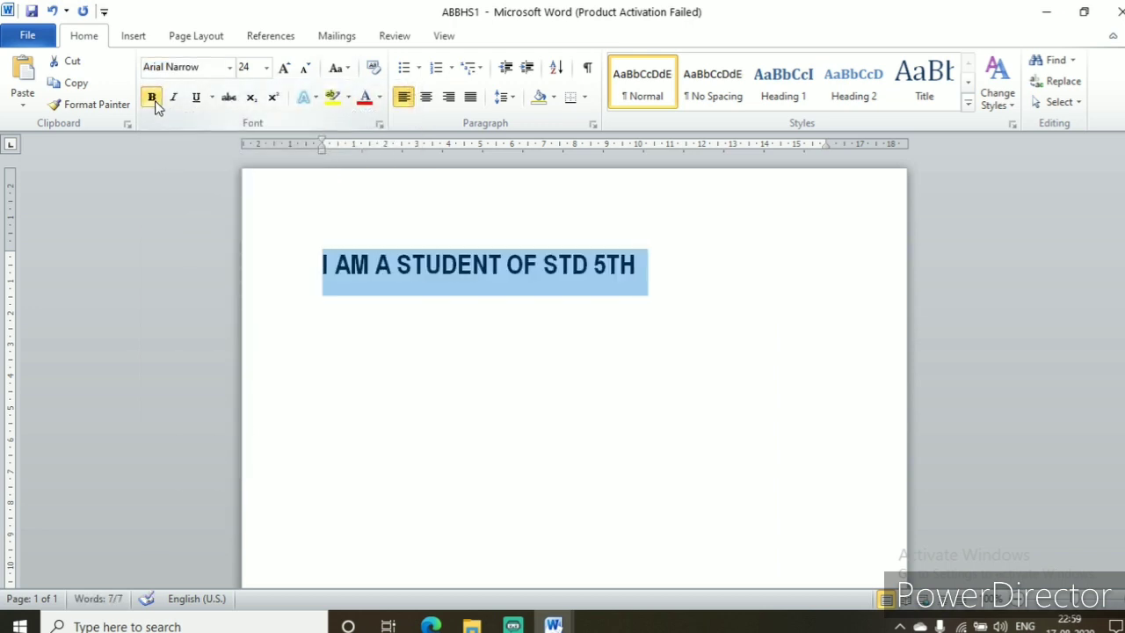
Step: Try italic and underline formatting on the sentence, and remove both again
click(177, 102)
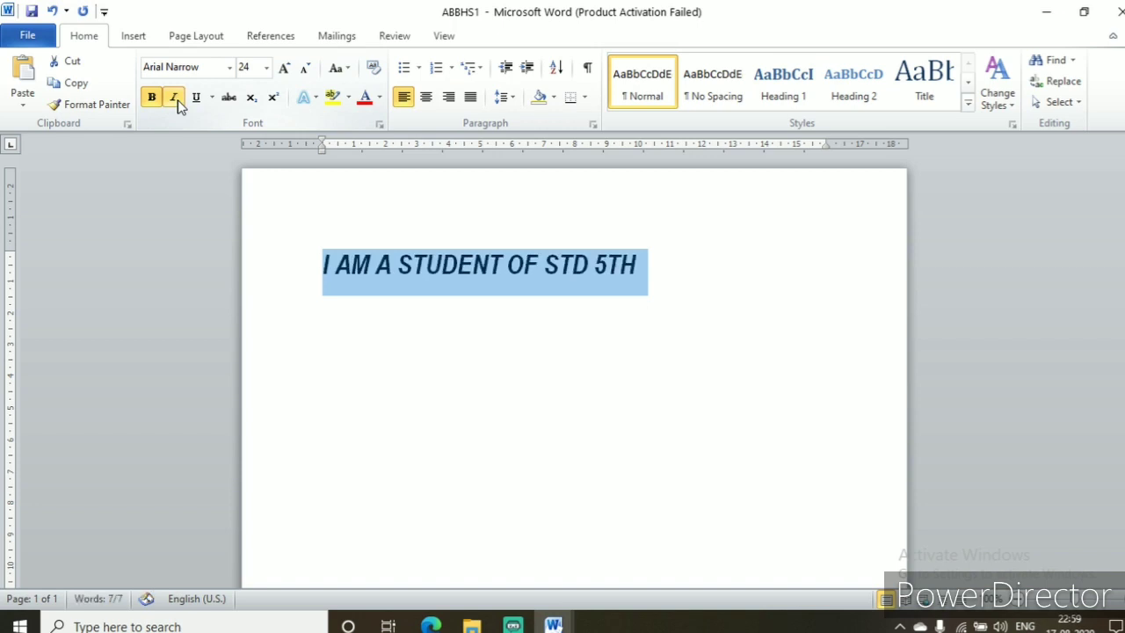
click(177, 102)
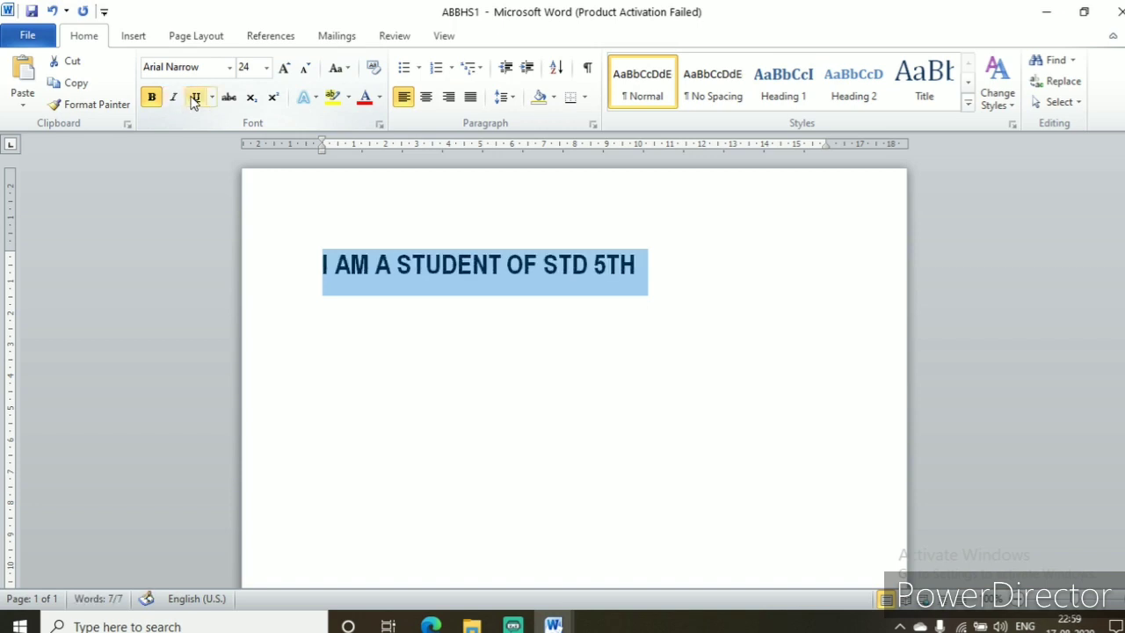
click(195, 99)
click(195, 98)
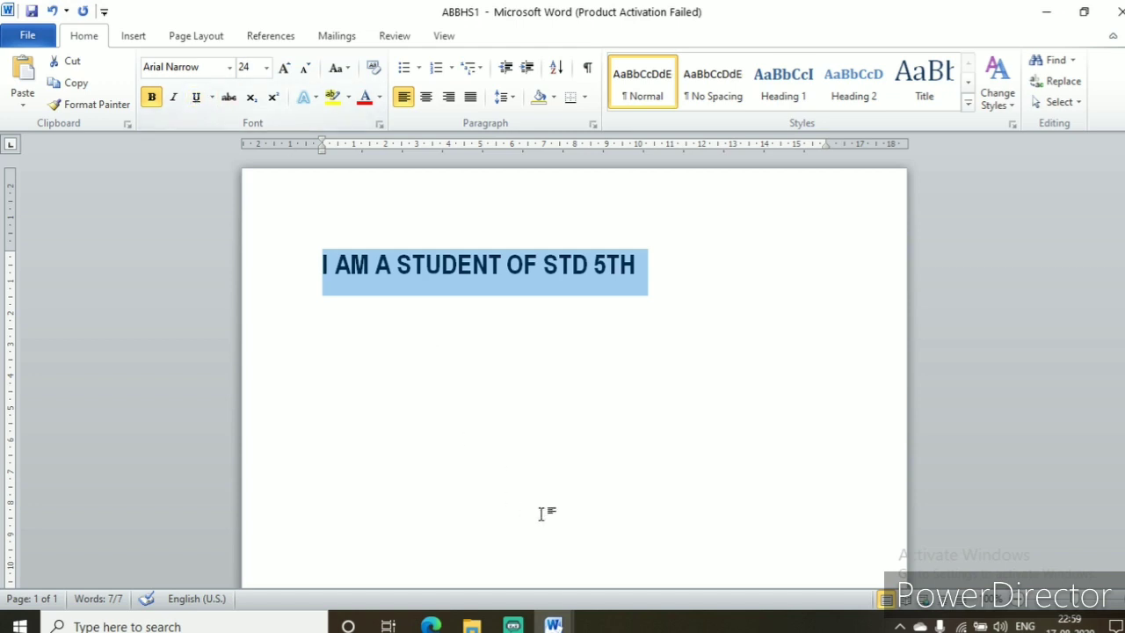
Step: Format the "TH" after the 5 at the end of the sentence as superscript
click(543, 263)
drag(607, 264, 639, 262)
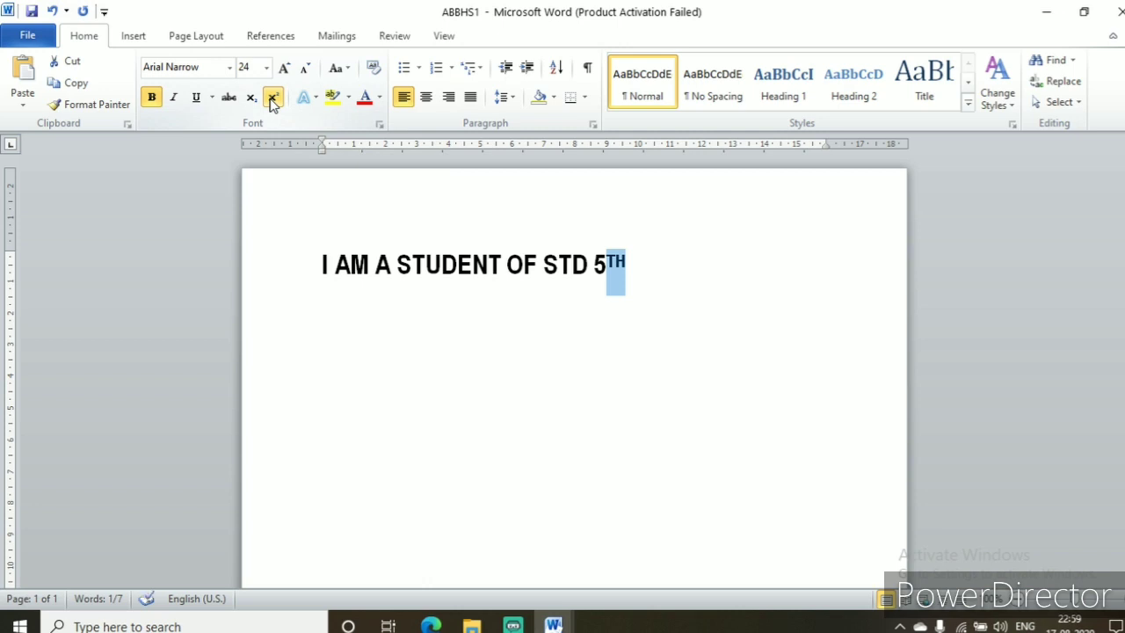
Step: Try subscript formatting on the "TH" after the 5, and set it back to superscript
click(539, 389)
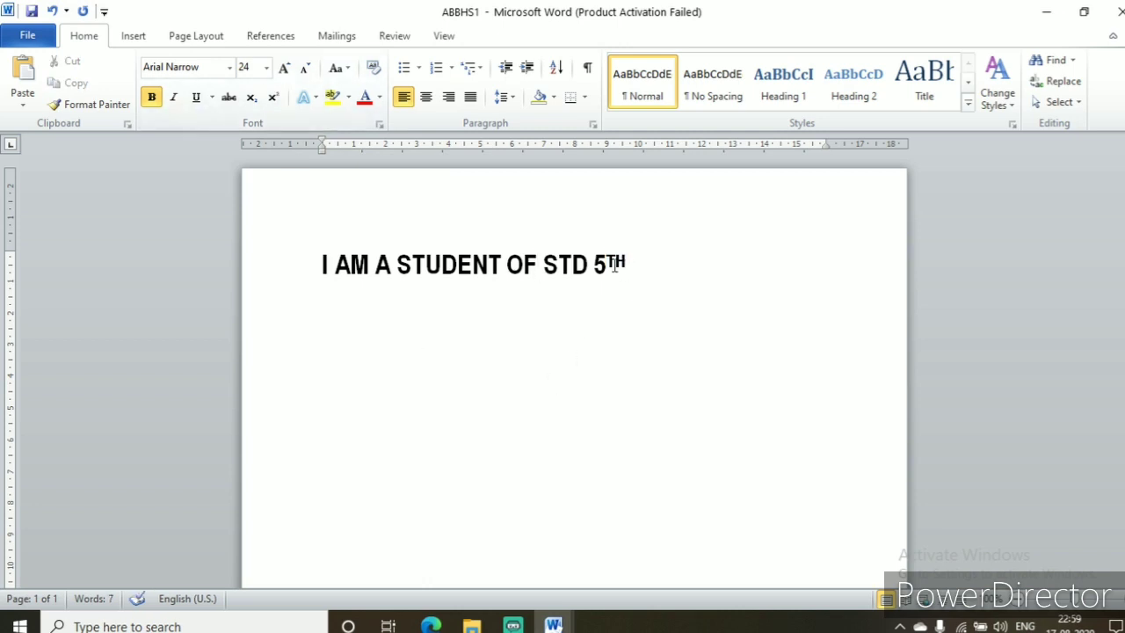
drag(607, 264, 626, 264)
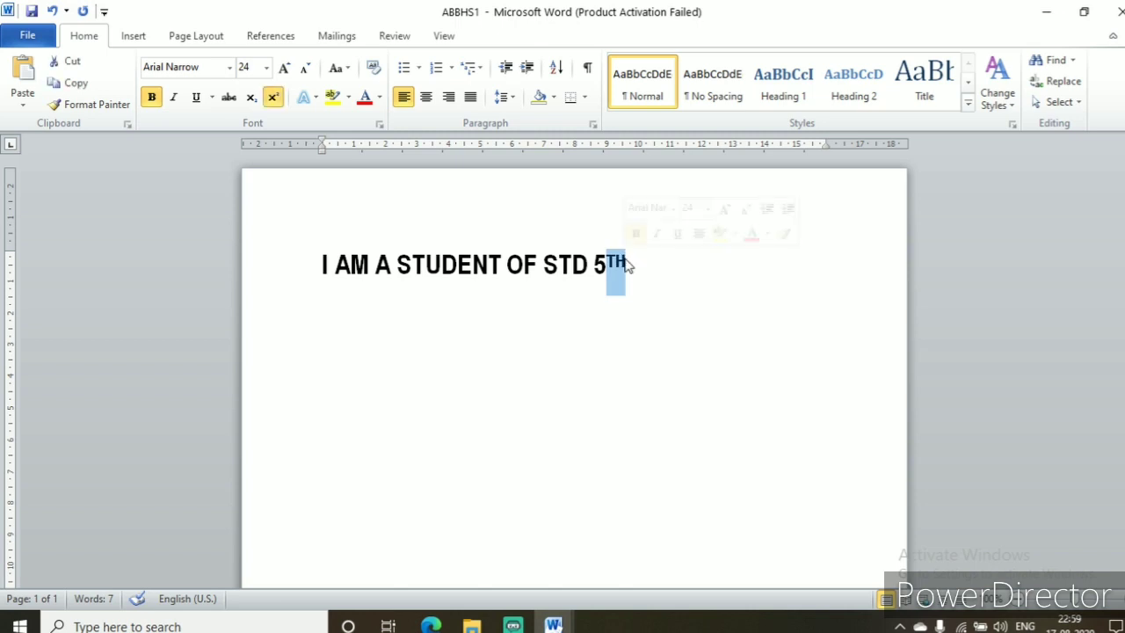
click(252, 98)
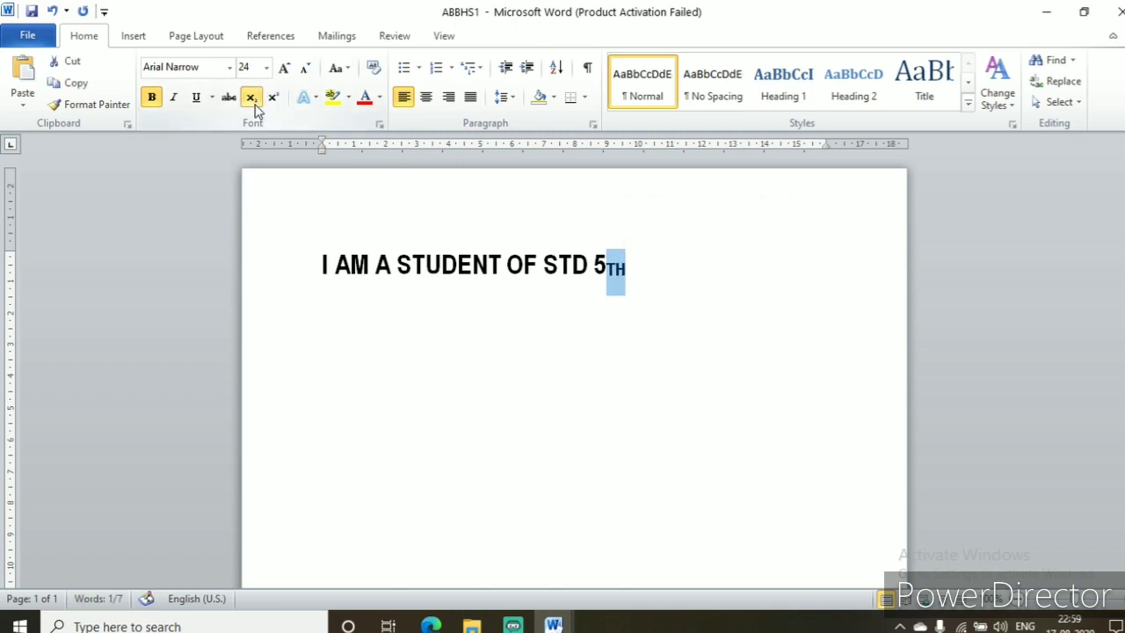
click(500, 351)
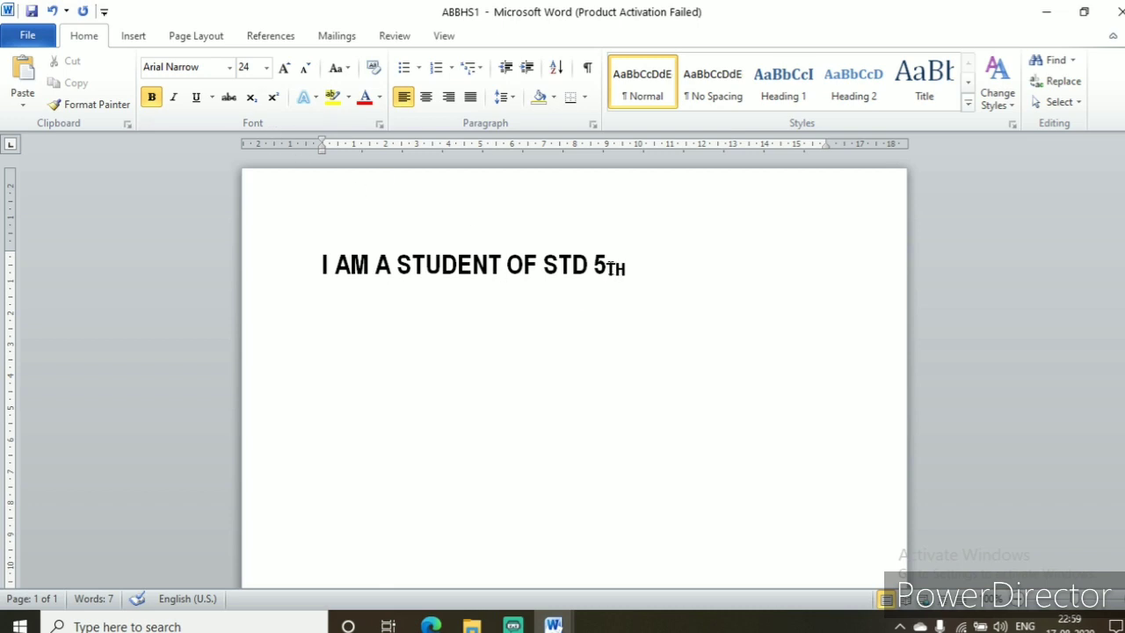
drag(606, 268, 626, 269)
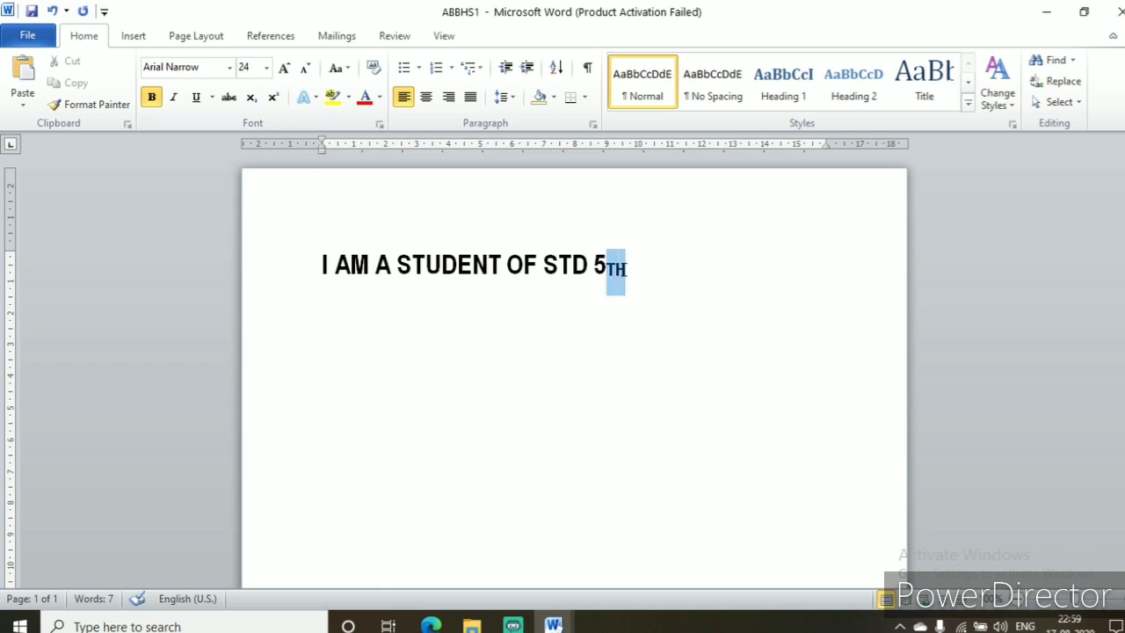
click(274, 97)
click(482, 421)
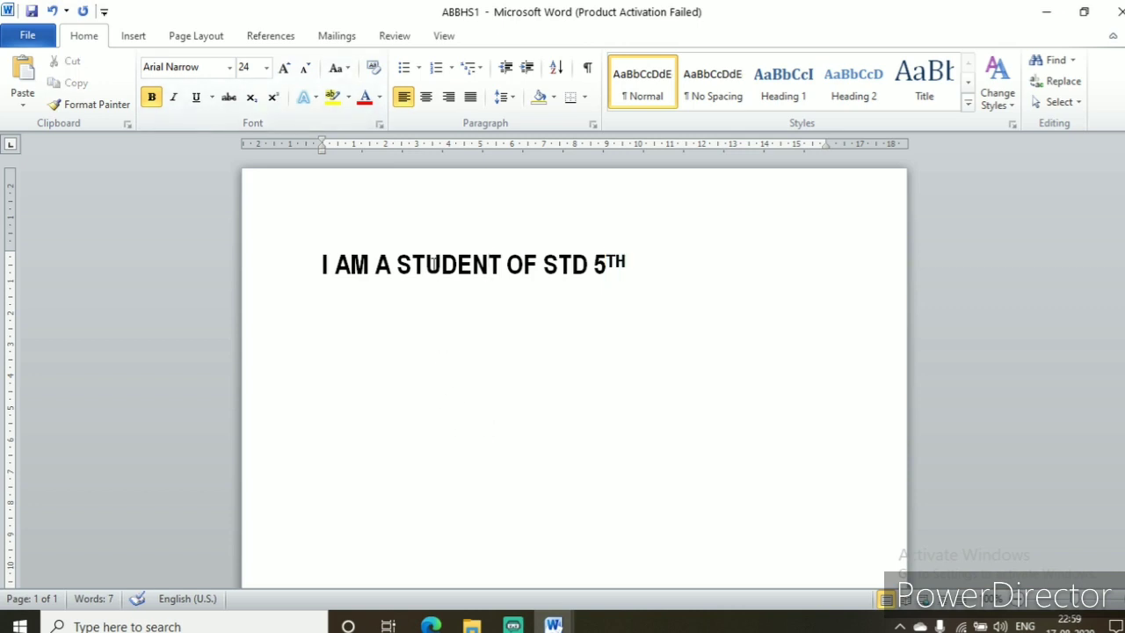
Step: Change the words "I AM A STUDENT OF STD" to sentence case
drag(319, 261, 555, 300)
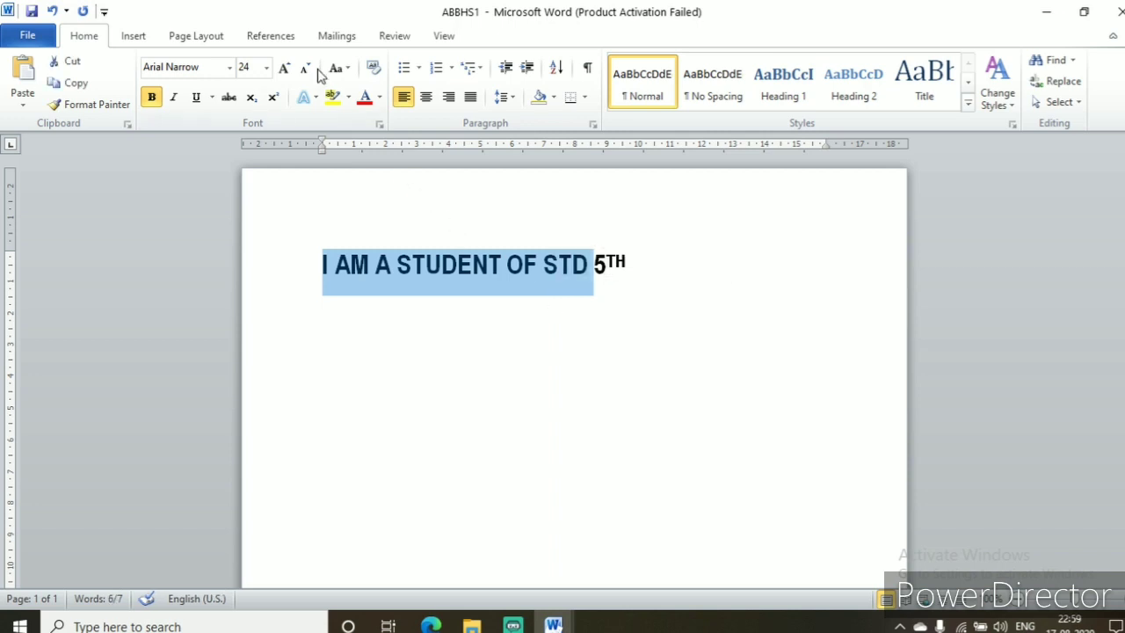
click(349, 69)
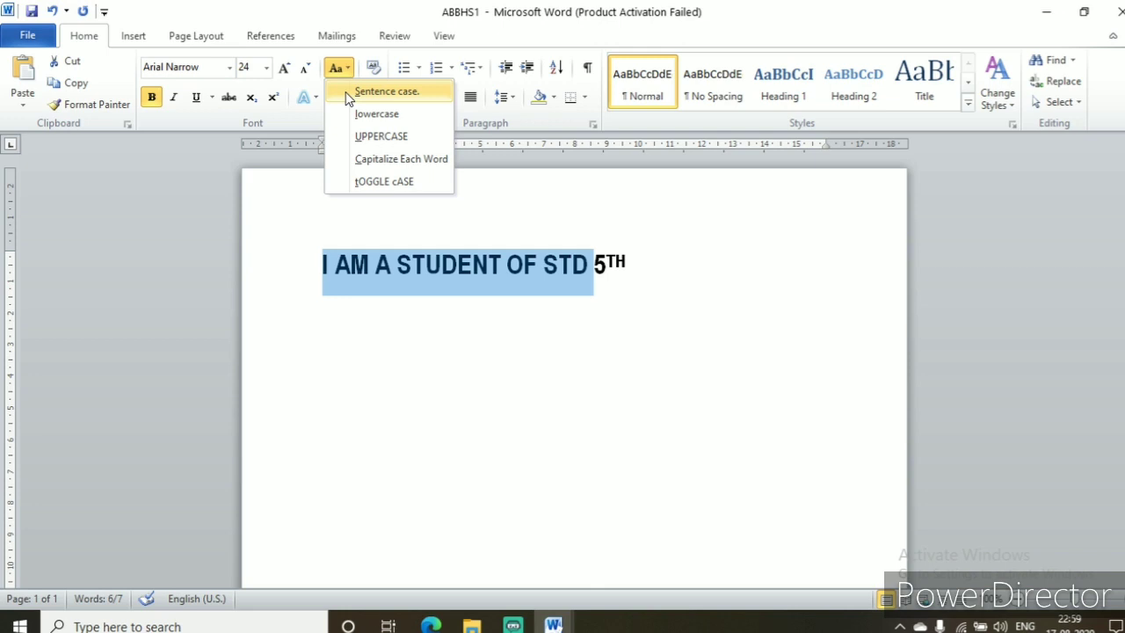
click(353, 97)
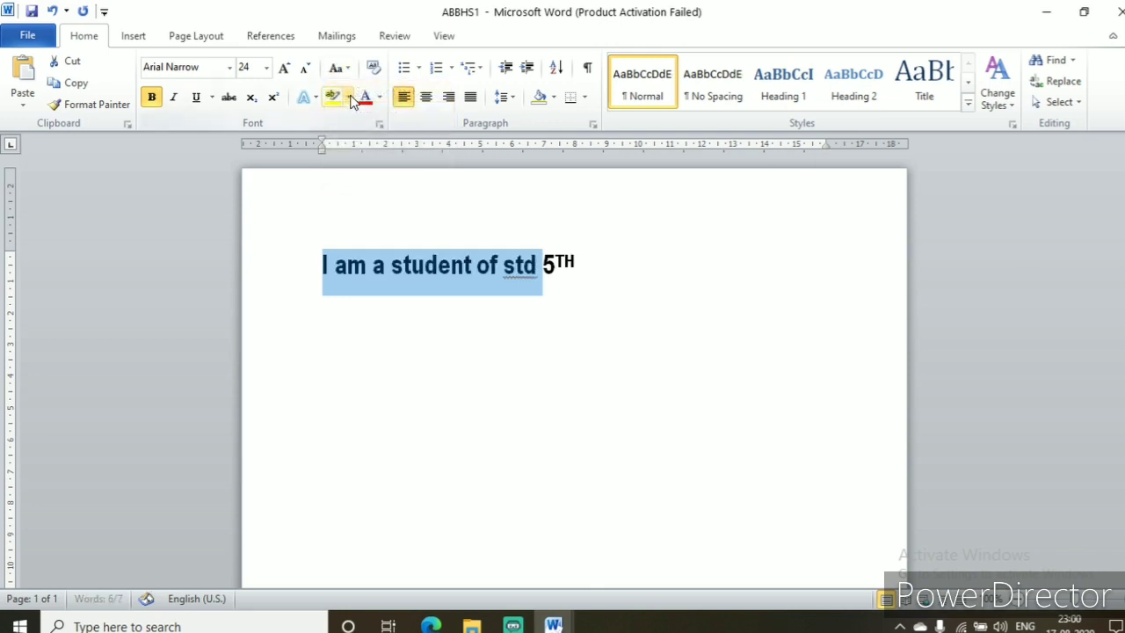
click(323, 291)
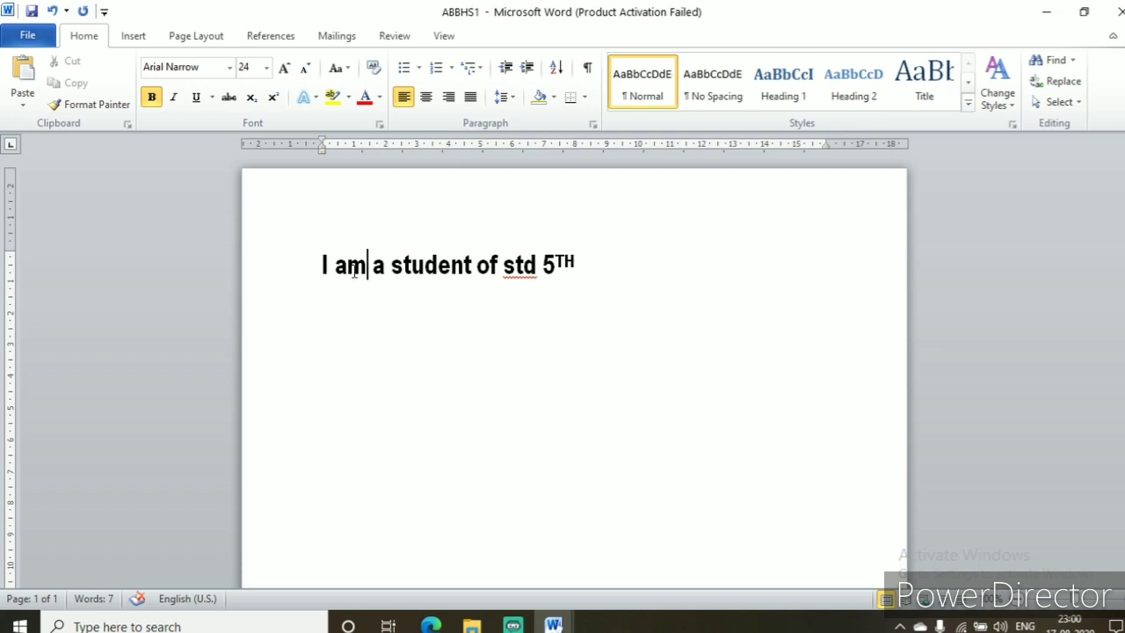
Step: Convert the words before the 5 in the sentence to lowercase
drag(323, 264, 508, 246)
click(350, 75)
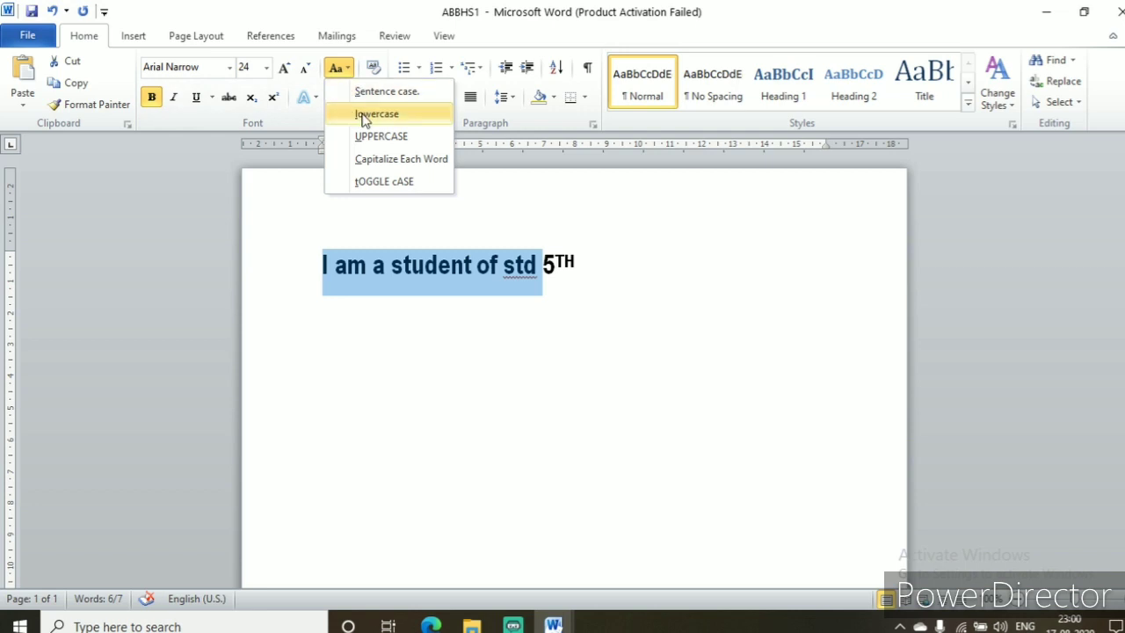
click(365, 114)
click(359, 393)
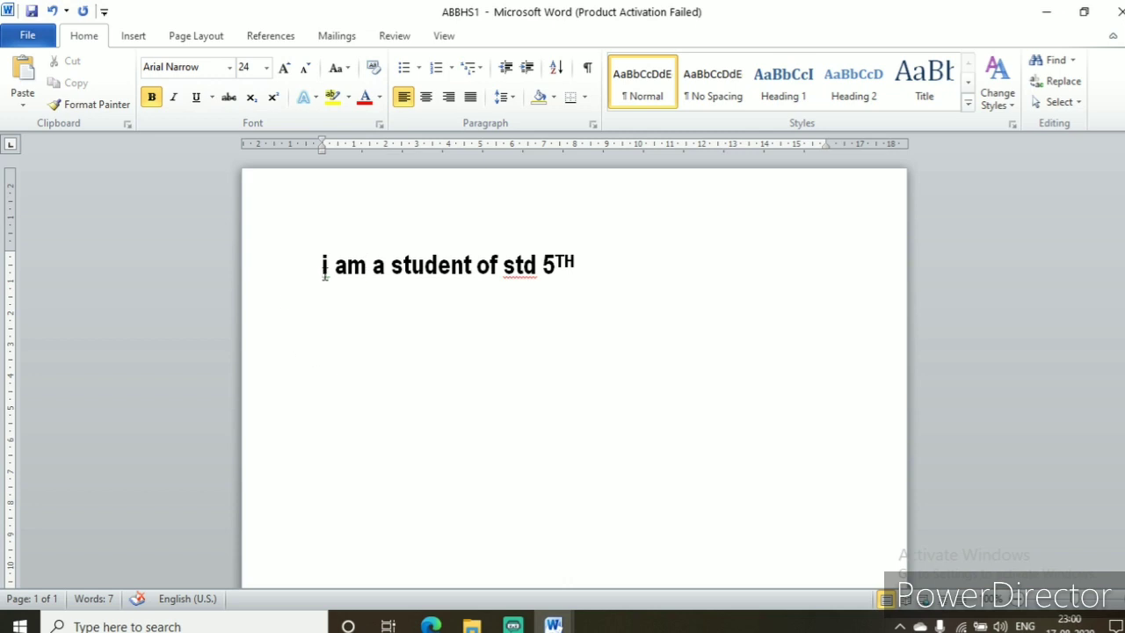
Step: Convert the whole sentence, including the superscript "TH", to uppercase
click(1109, 607)
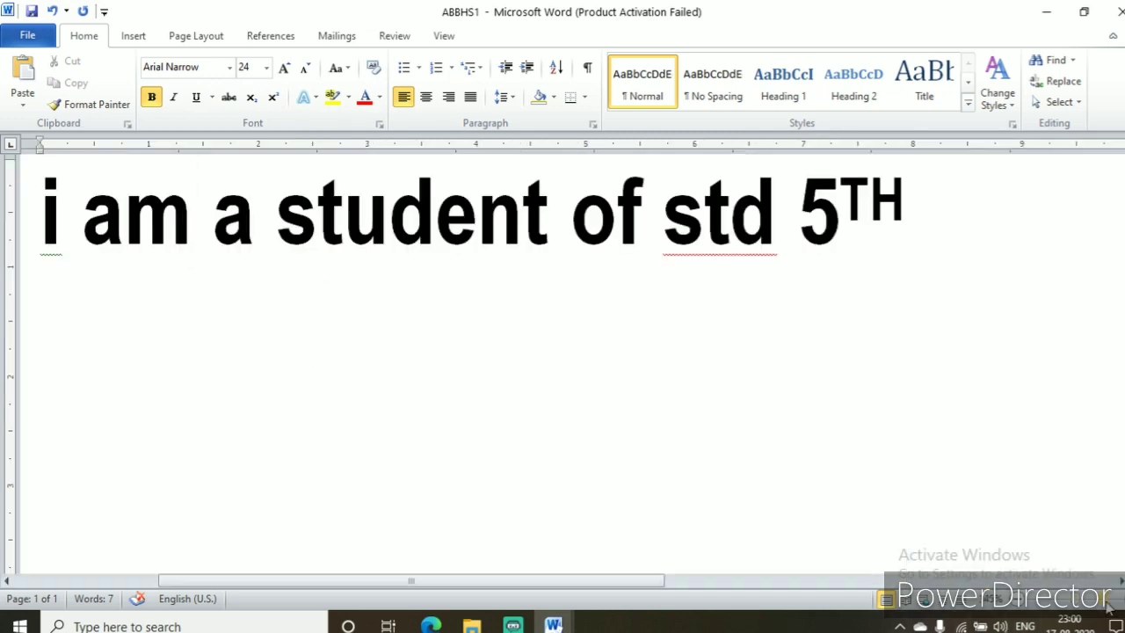
click(1023, 601)
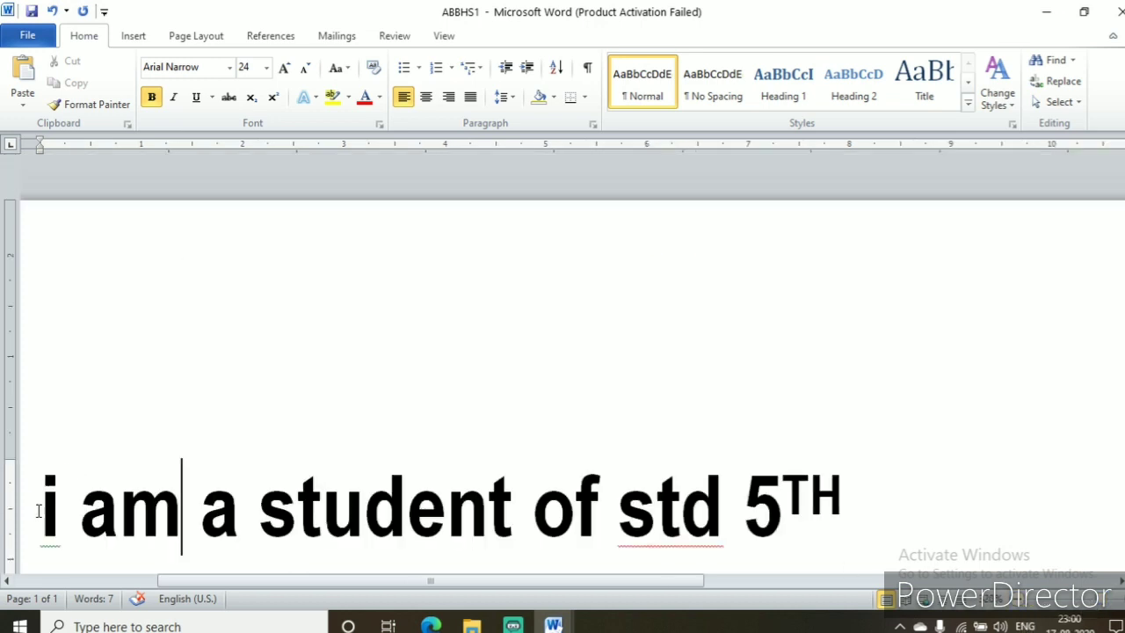
drag(38, 510, 799, 510)
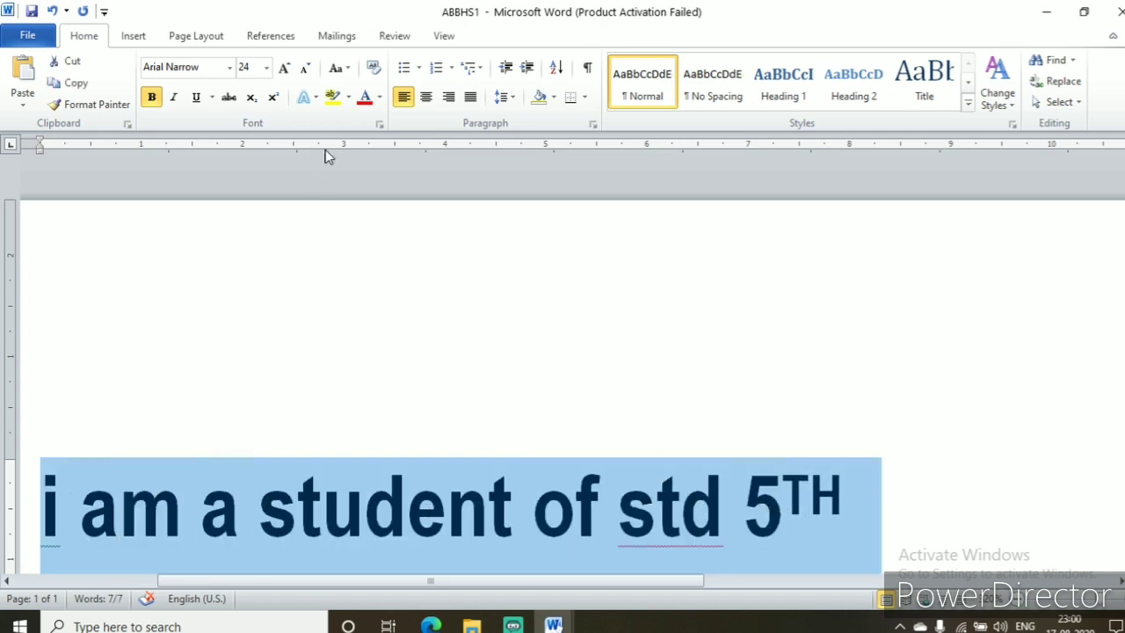
click(347, 69)
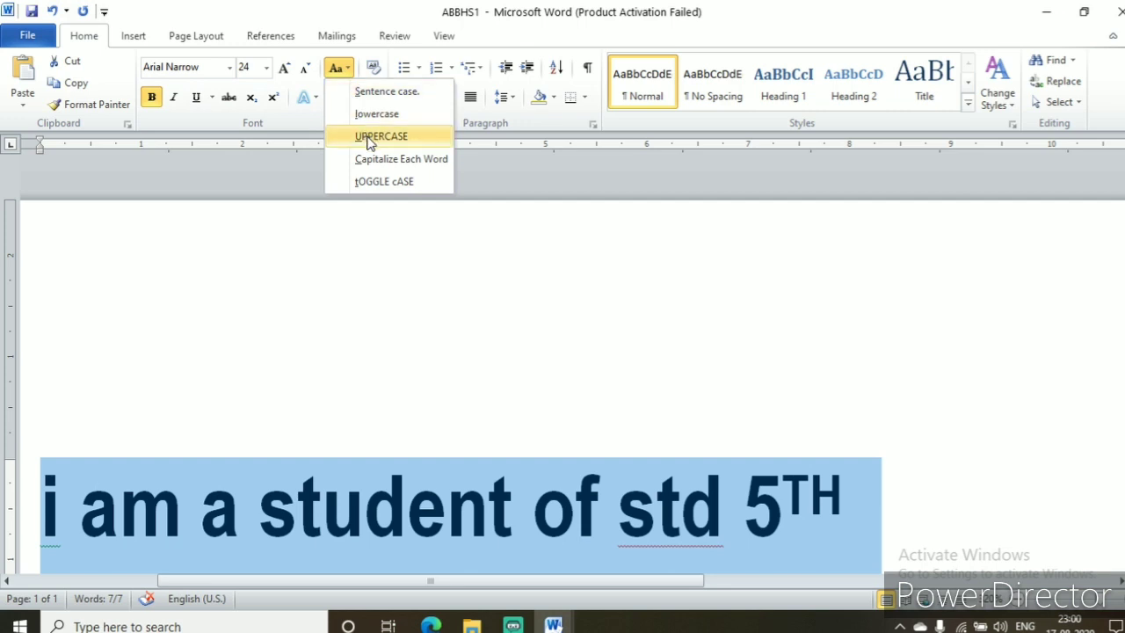
click(368, 139)
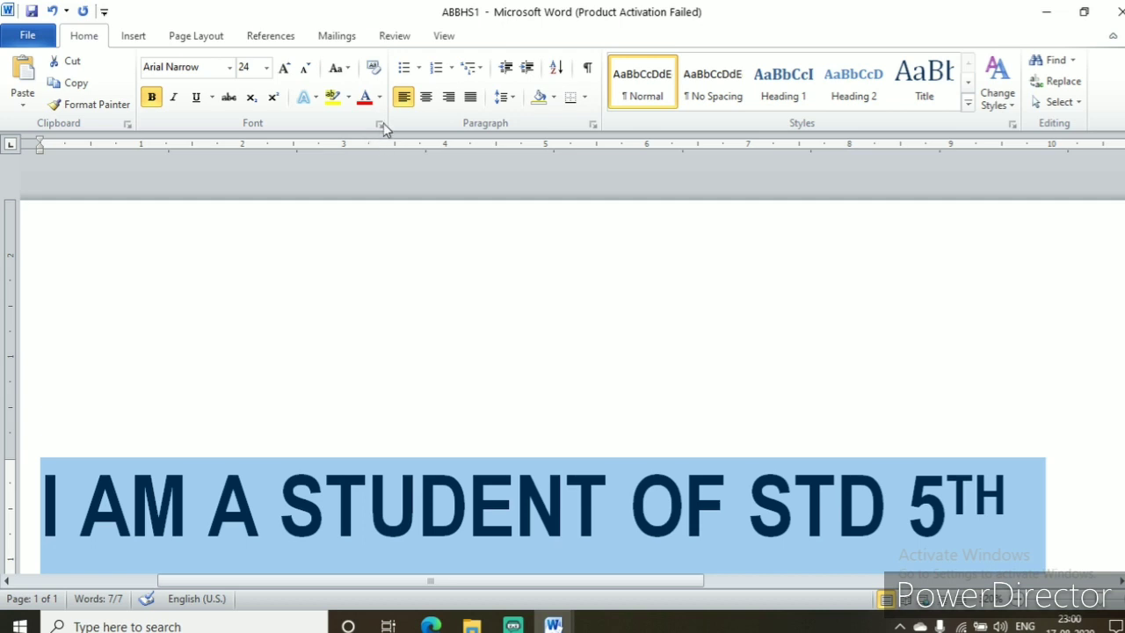
Step: Try the Capitalize Each Word and tOGGLE cASE options on the whole sentence
click(345, 71)
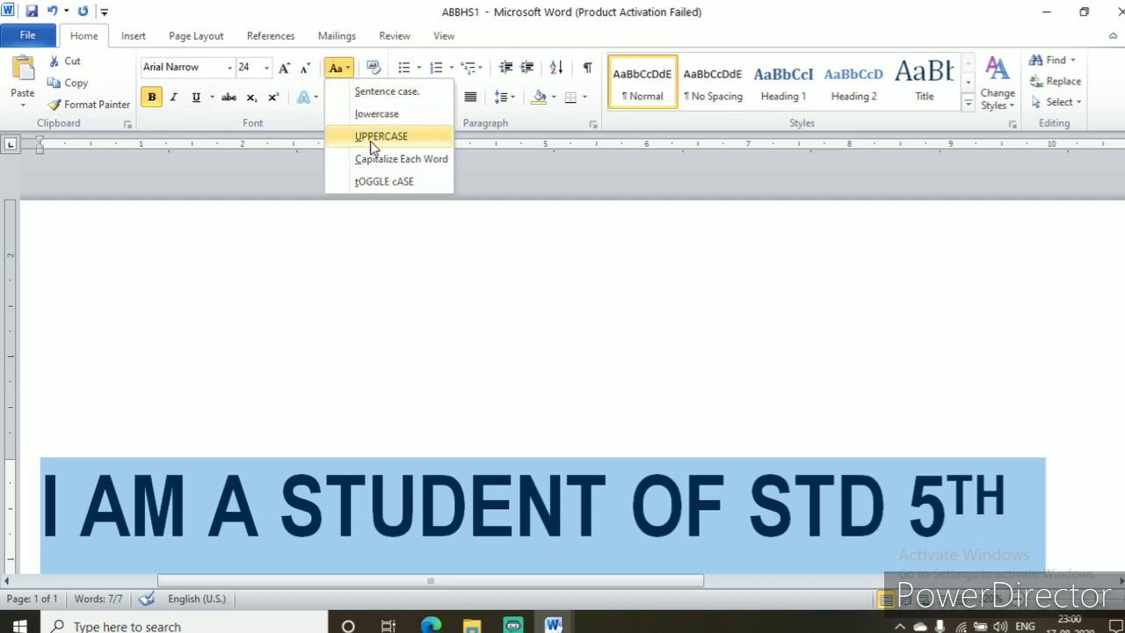
click(381, 166)
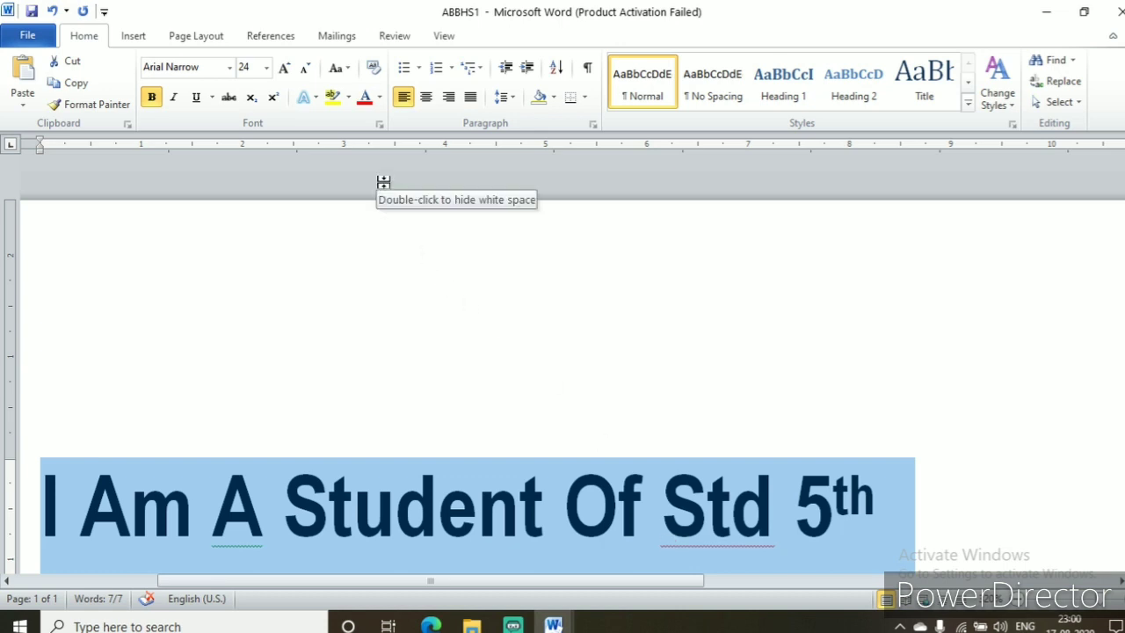
click(338, 67)
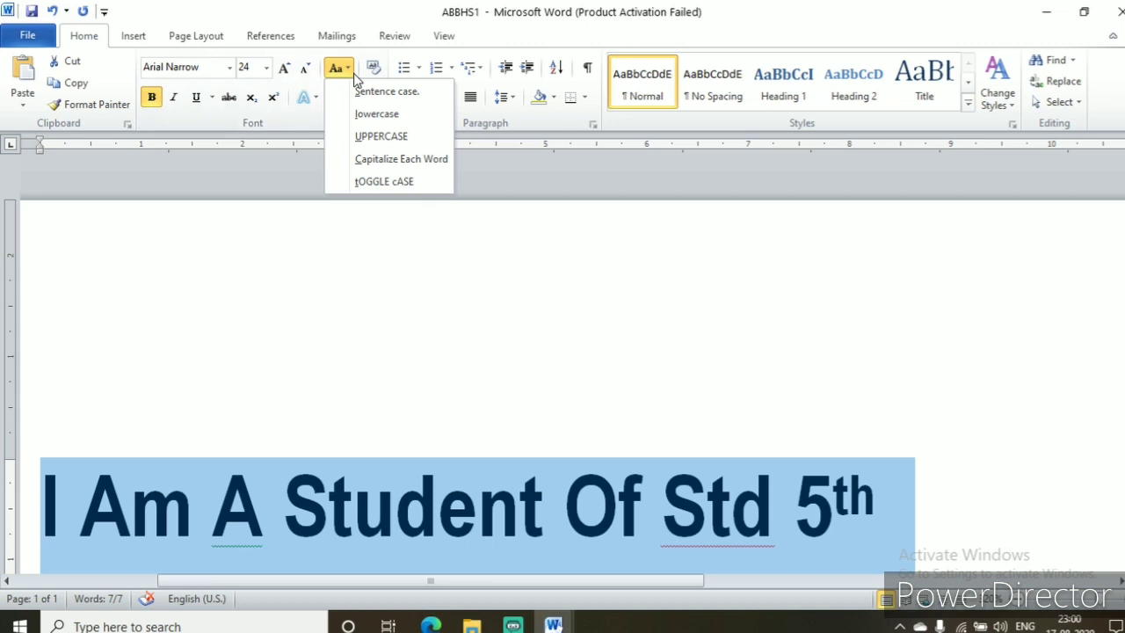
click(384, 181)
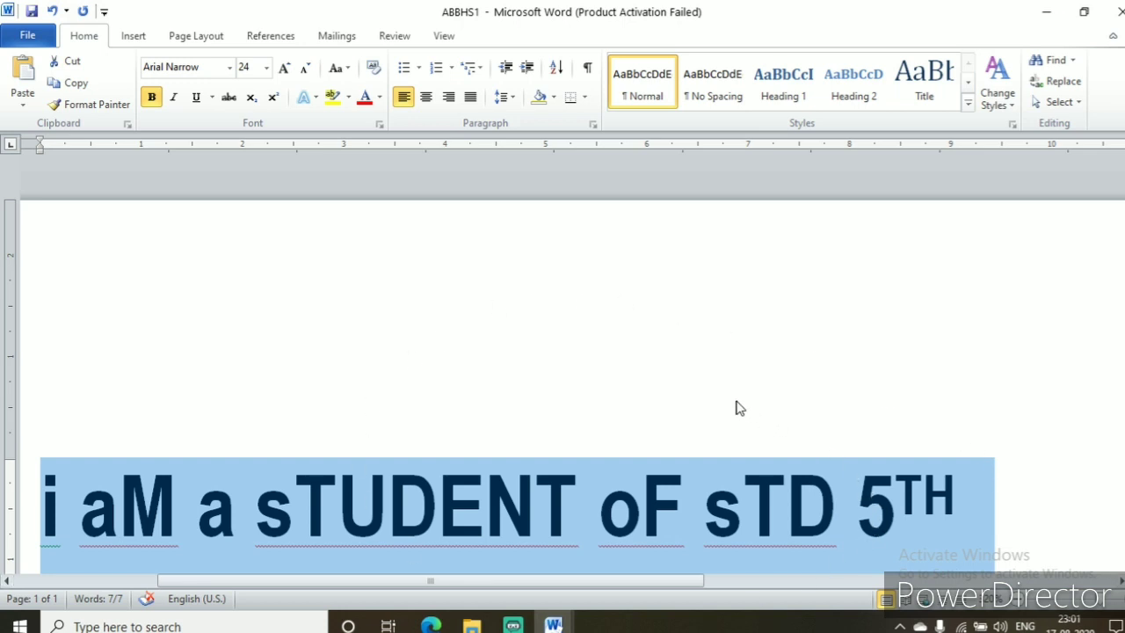
Step: Apply sentence case to the whole selected sentence
click(350, 71)
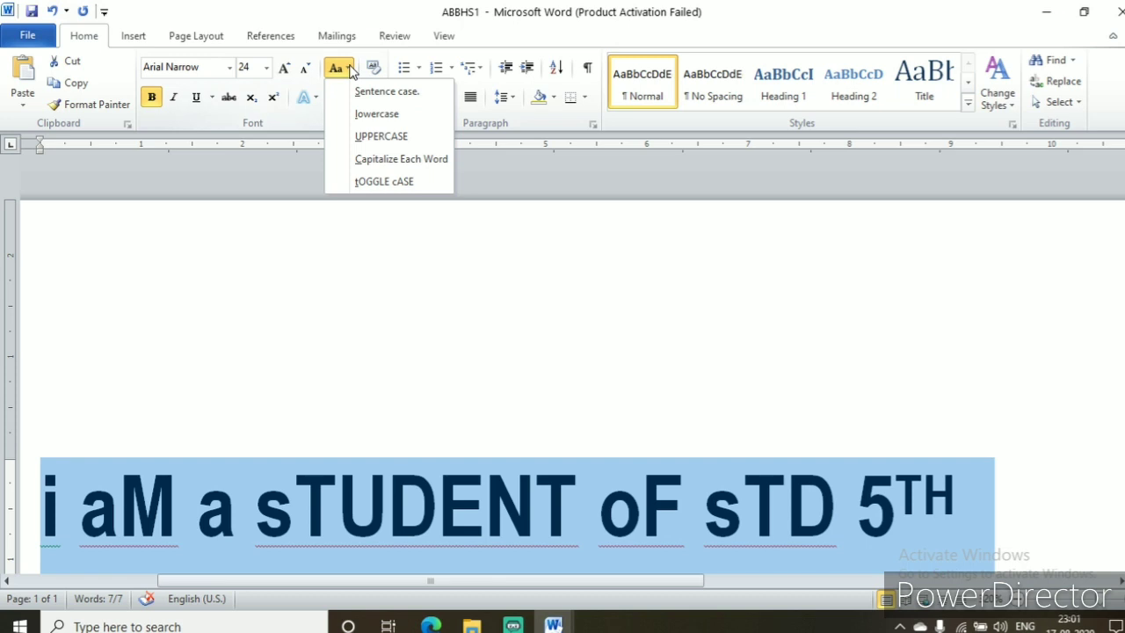
click(356, 95)
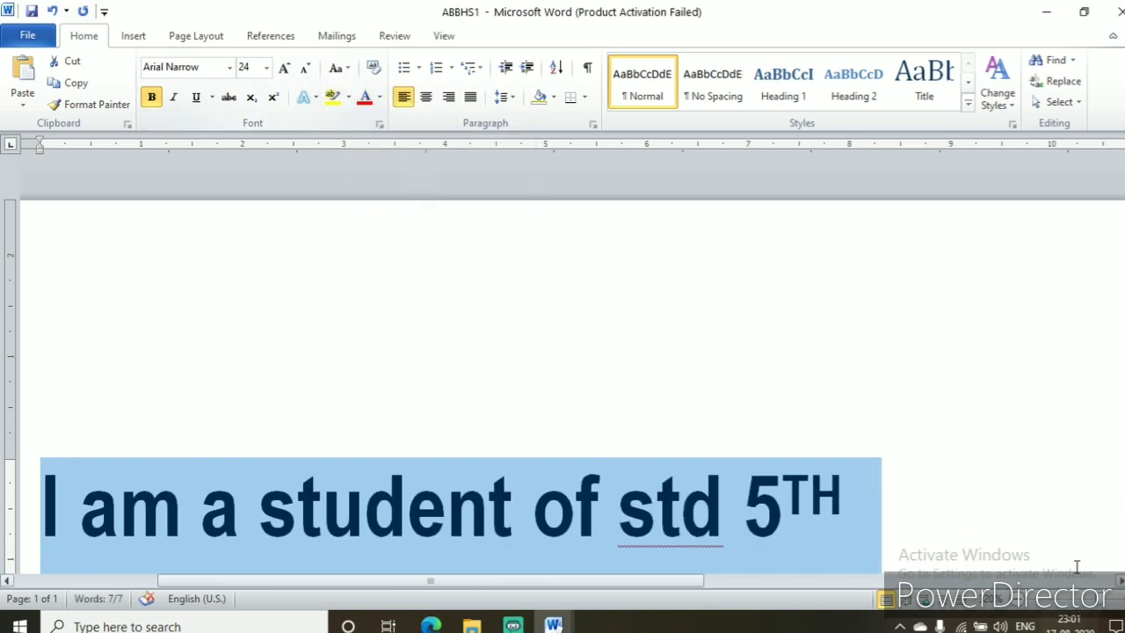
click(967, 485)
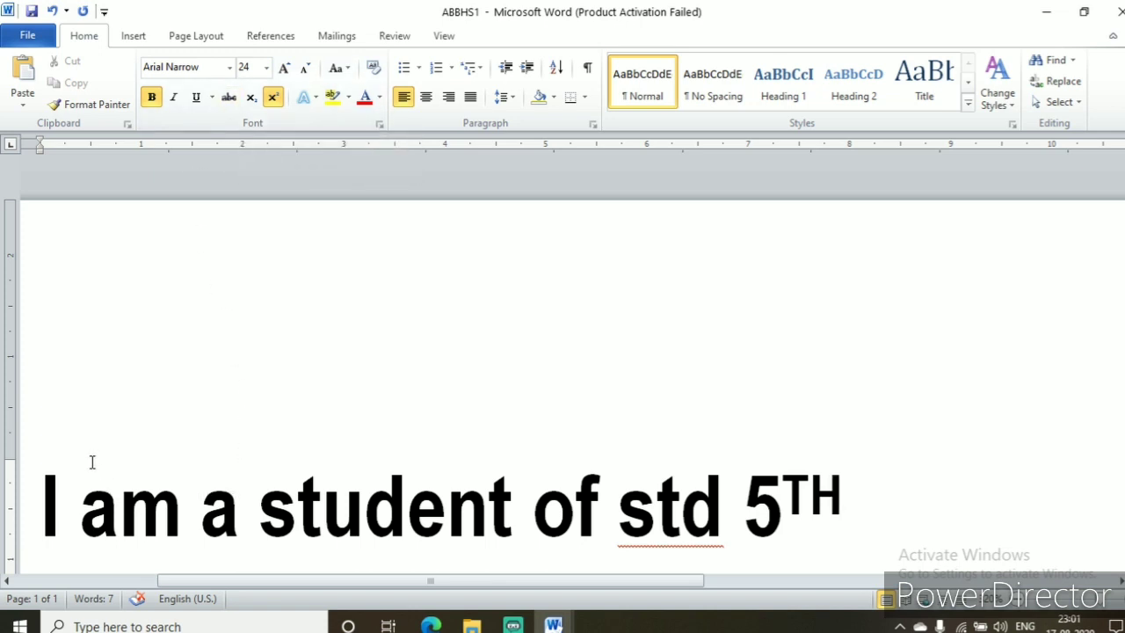
Step: Try centre and right alignment on the whole sentence, and return it to left alignment
click(348, 69)
click(352, 72)
drag(40, 490, 873, 465)
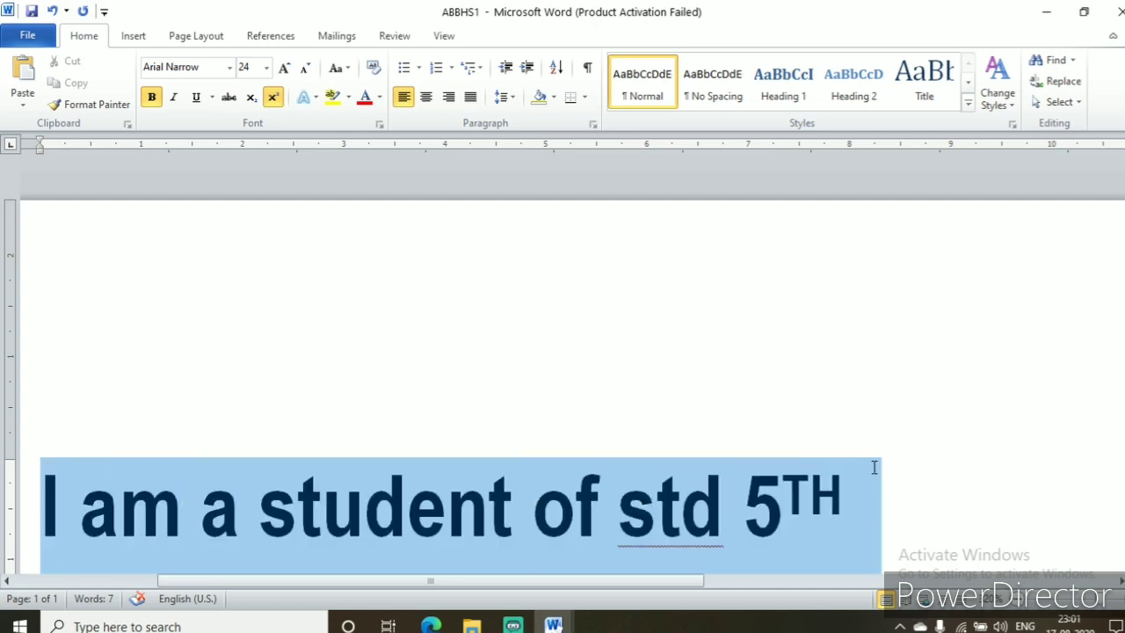
click(425, 99)
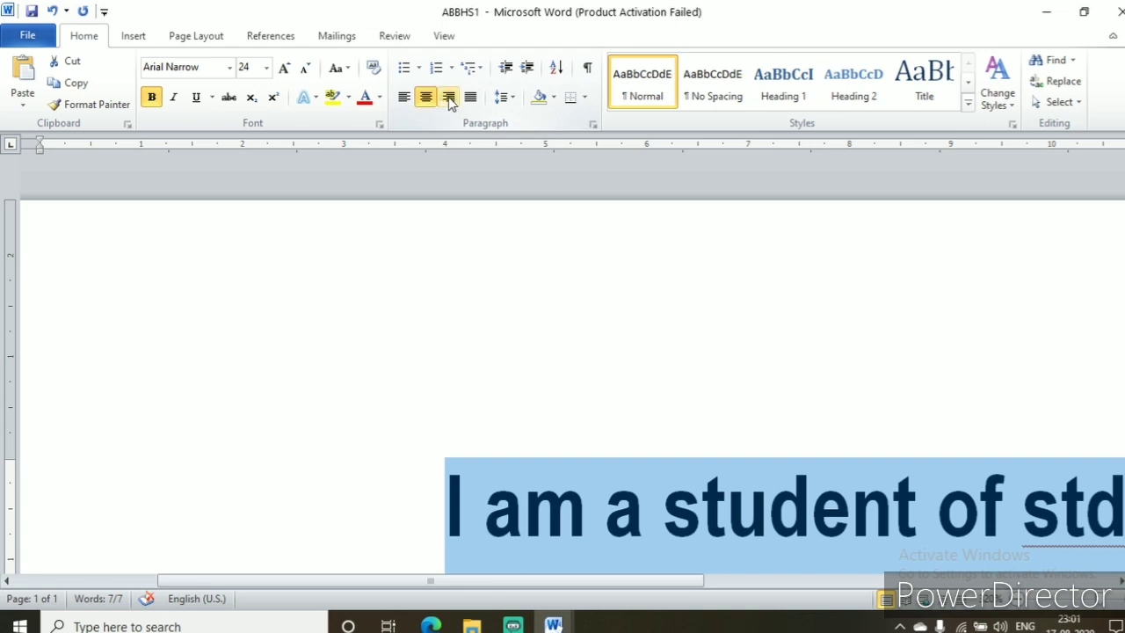
click(448, 98)
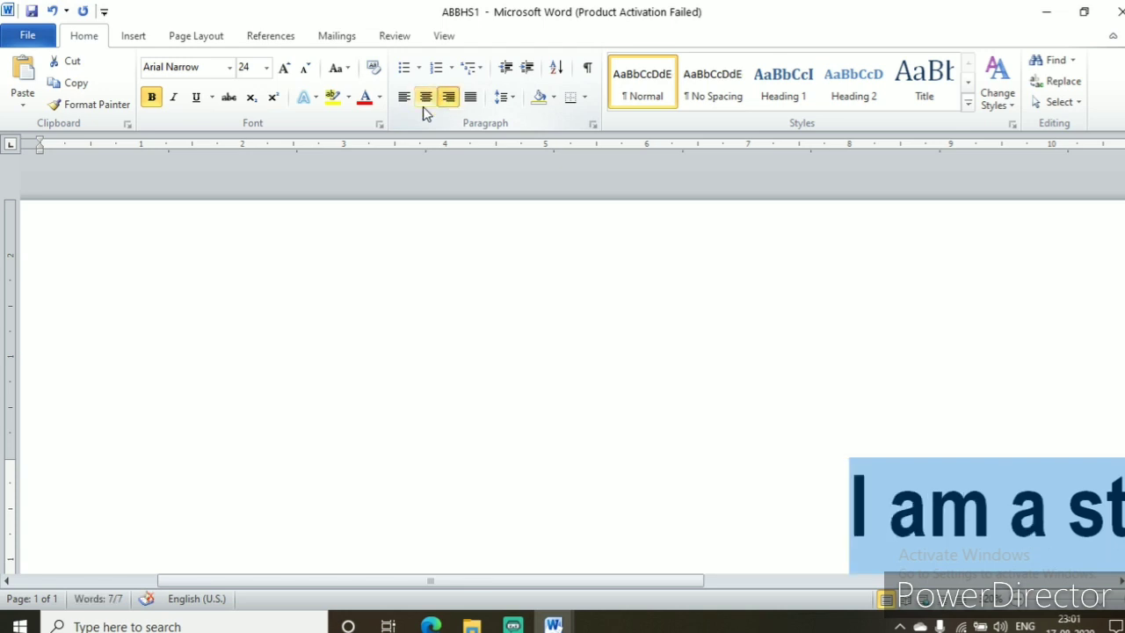
click(424, 103)
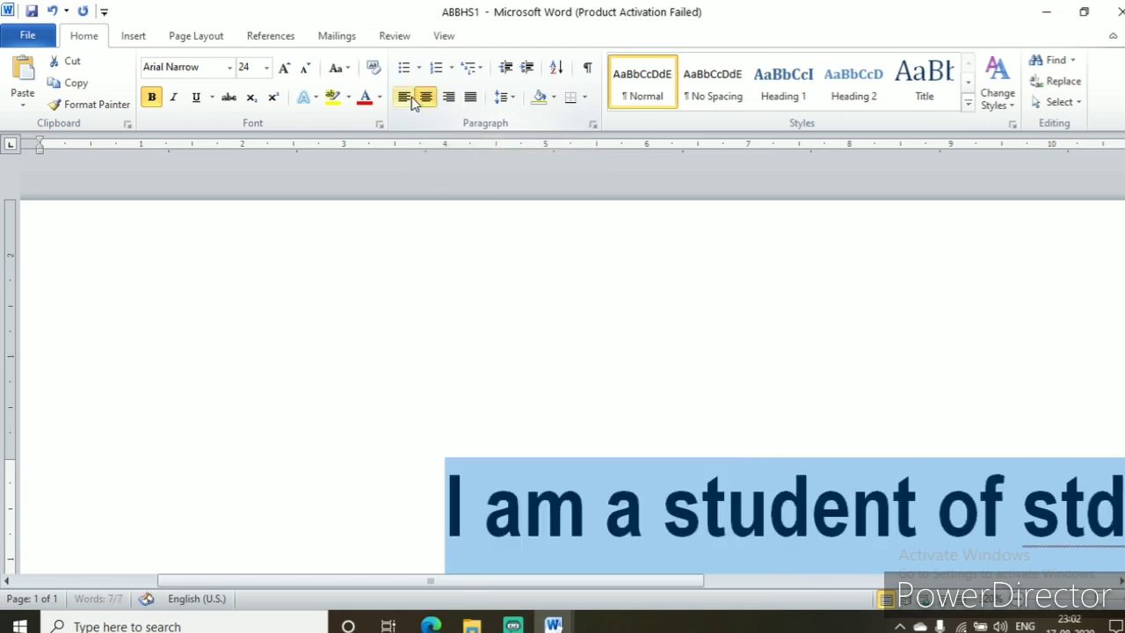
click(407, 96)
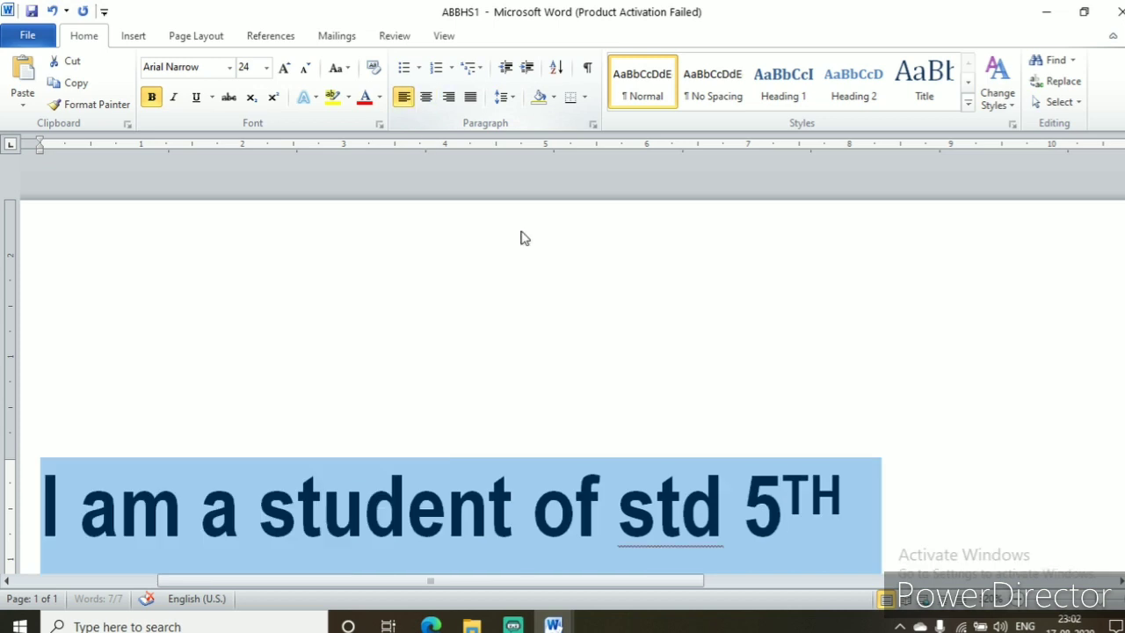
Step: Preview the sentence centred and right-aligned with the full page width in view, and restore its left alignment
click(1019, 604)
click(1019, 603)
click(1019, 604)
click(1020, 604)
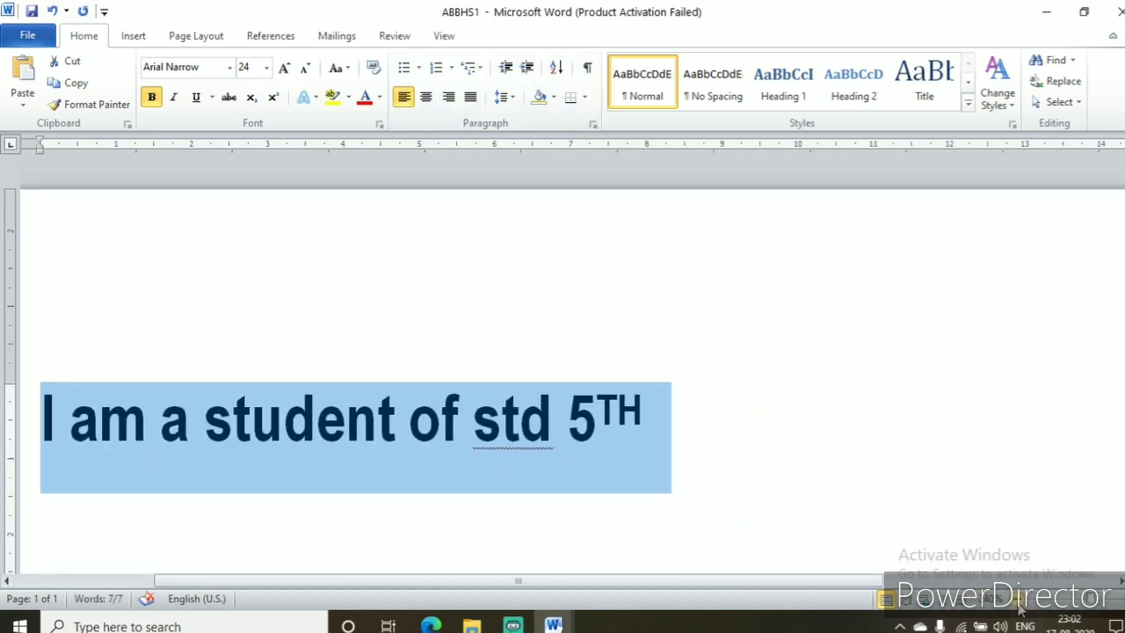
click(1020, 604)
click(1019, 603)
click(1019, 604)
click(1019, 603)
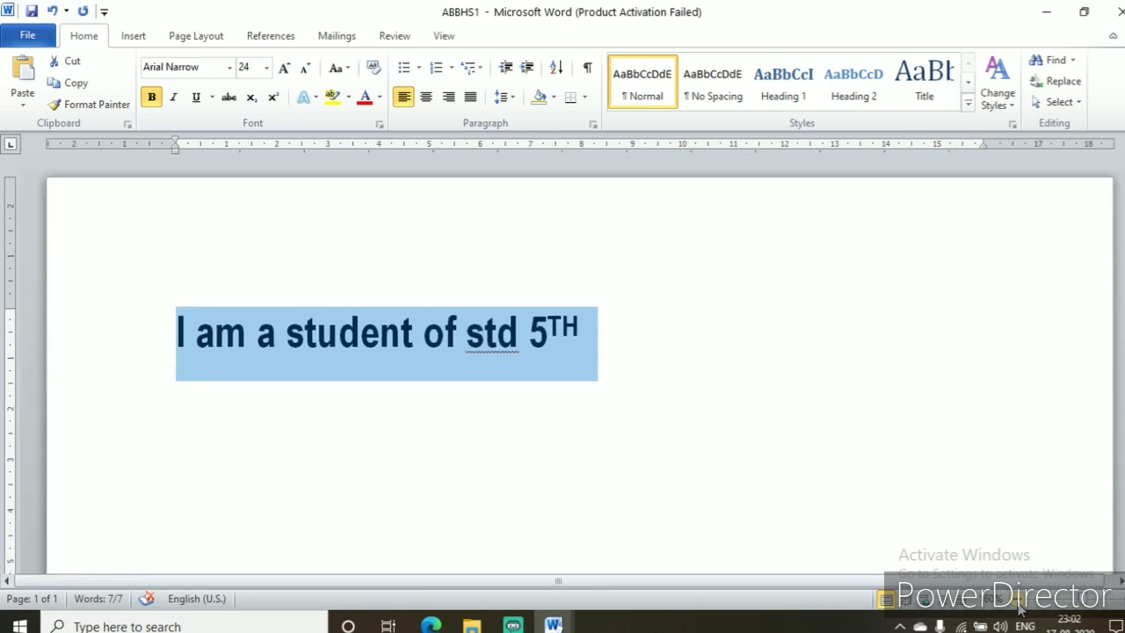
click(1019, 603)
click(1019, 604)
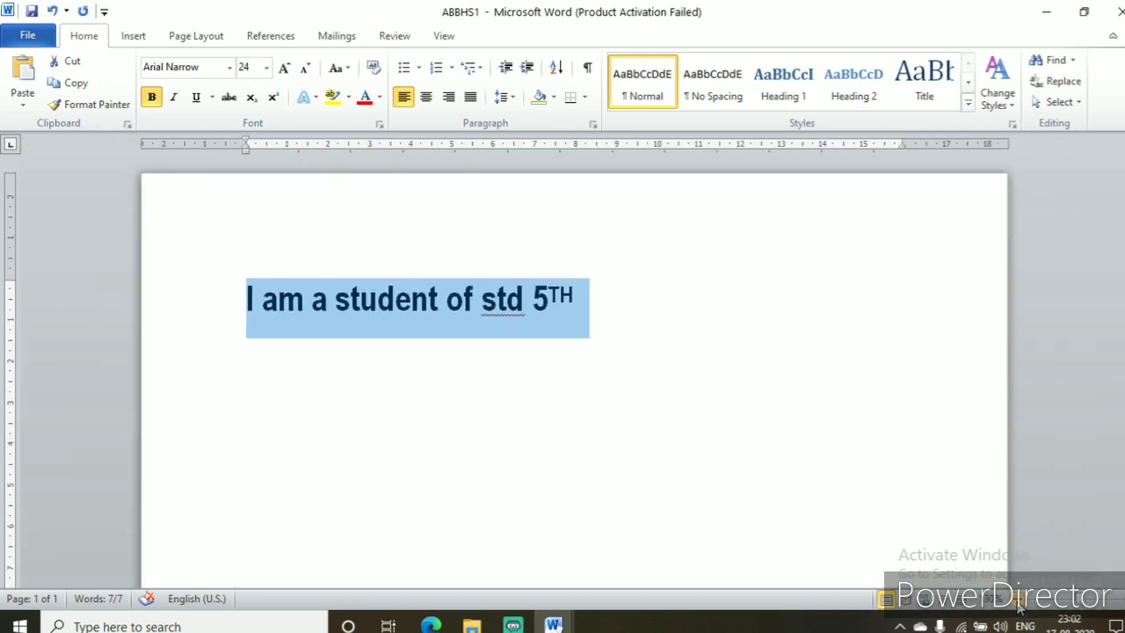
click(426, 99)
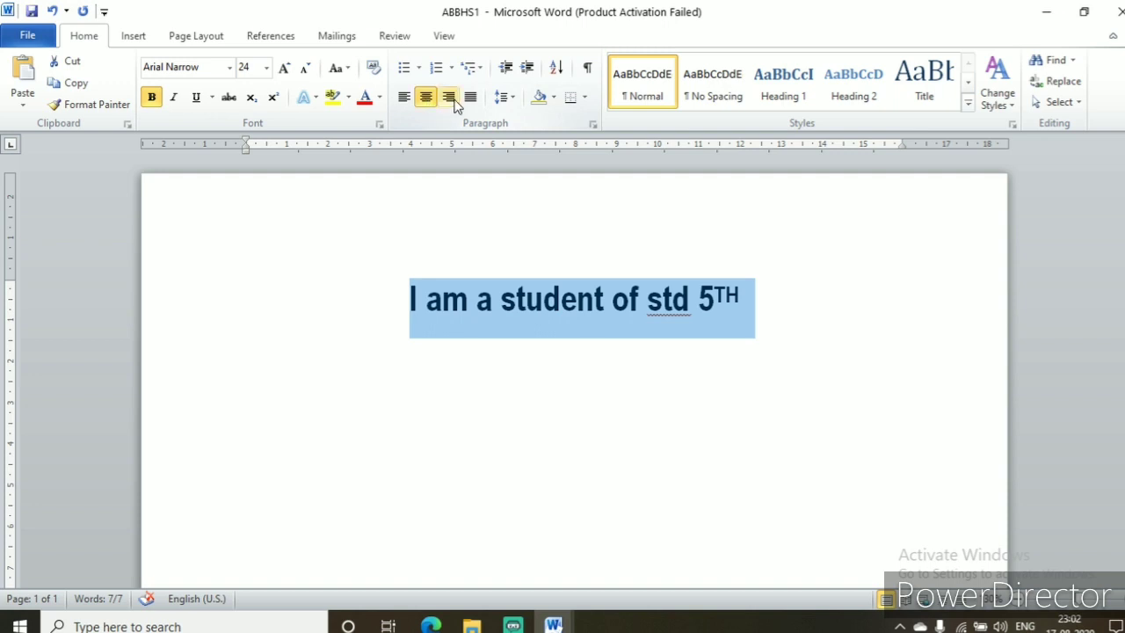
click(449, 98)
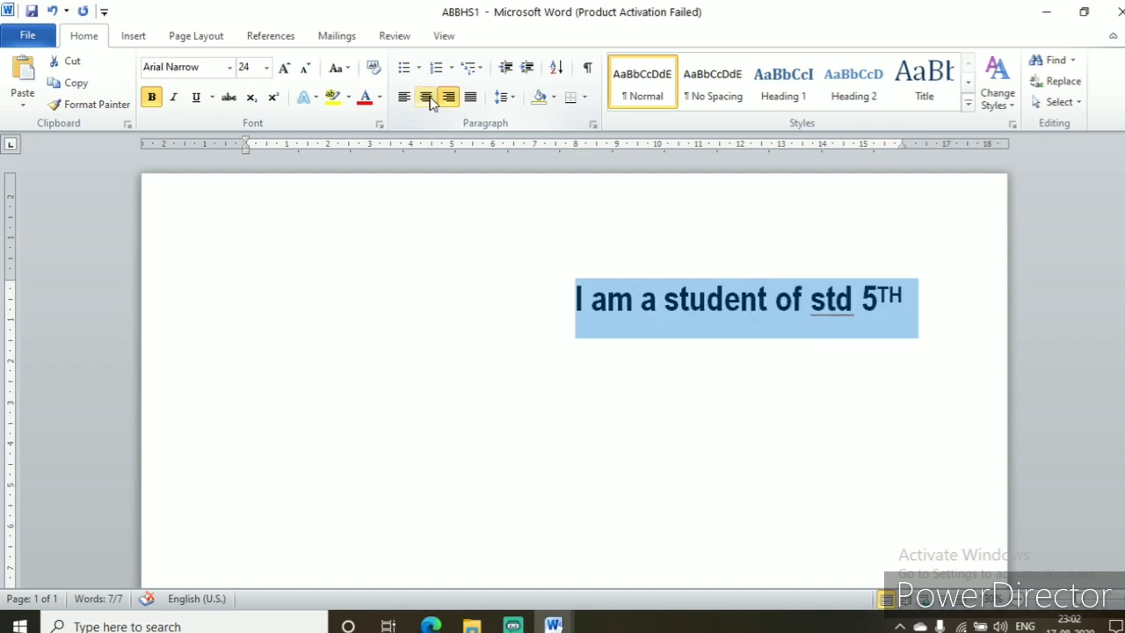
click(426, 99)
click(406, 99)
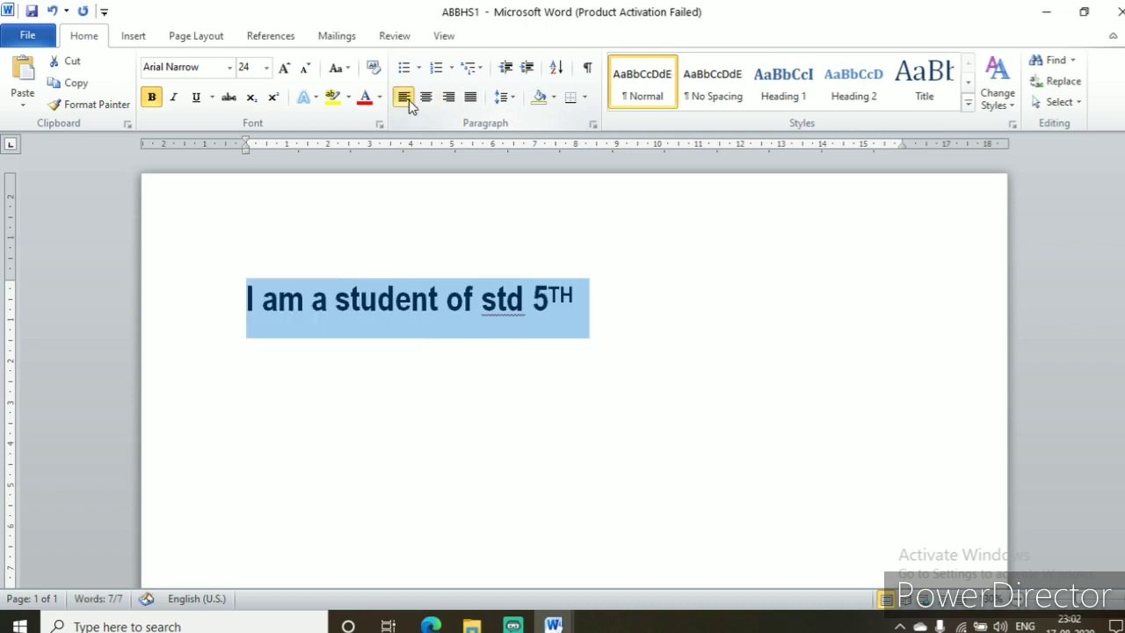
Step: Copy the whole sentence and paste it on a new line below, with superscript turned off at the end of the original
click(598, 304)
drag(247, 299, 587, 299)
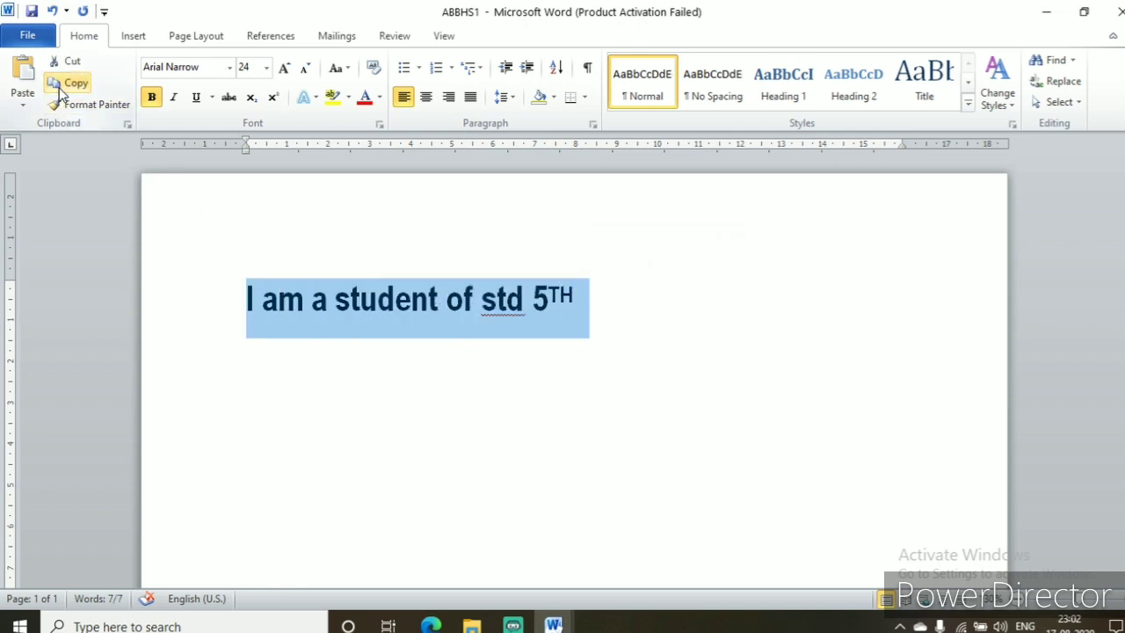
click(629, 339)
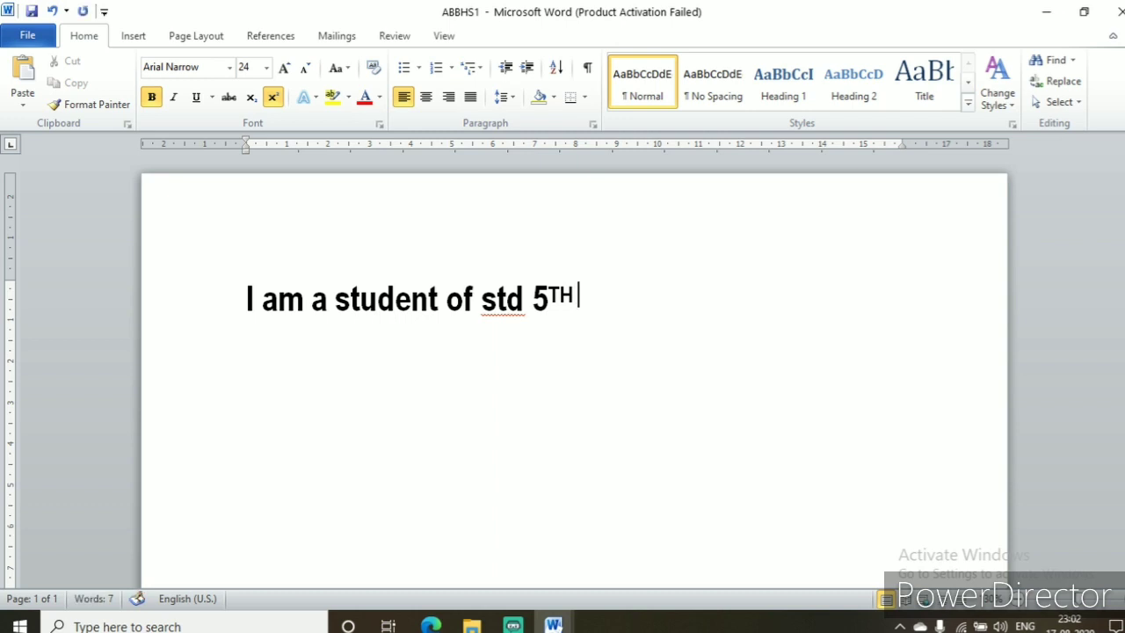
click(273, 100)
key(Return)
key(ctrl+v)
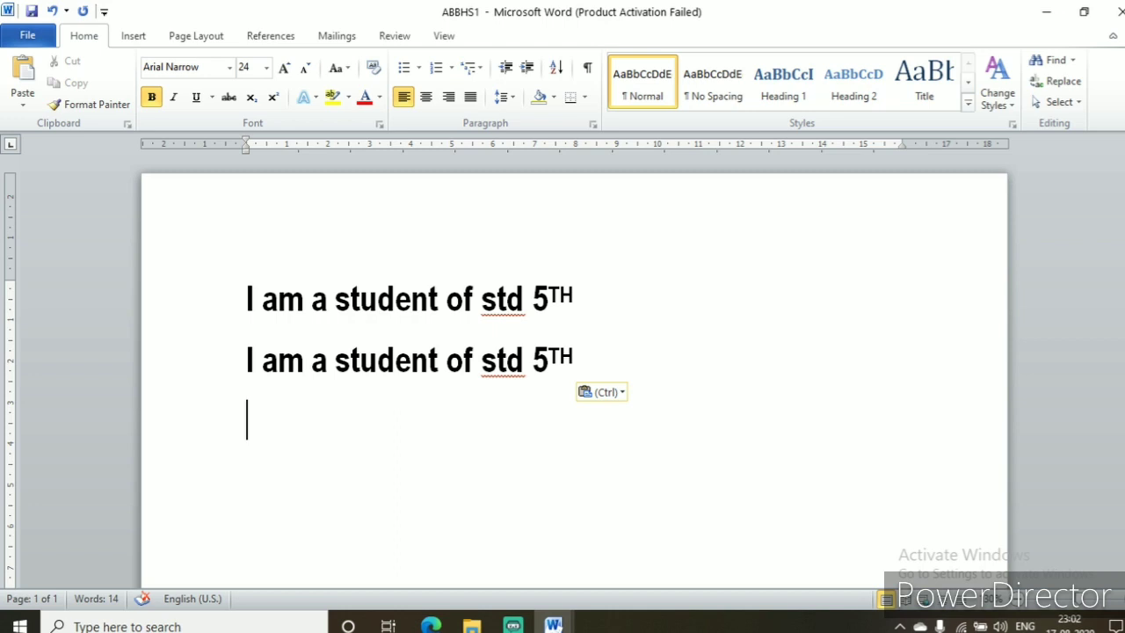
Step: Paste three more copies of the sentence to make five lines, and turn off superscript at the end of the last line
key(ctrl+v)
key(ctrl+v)
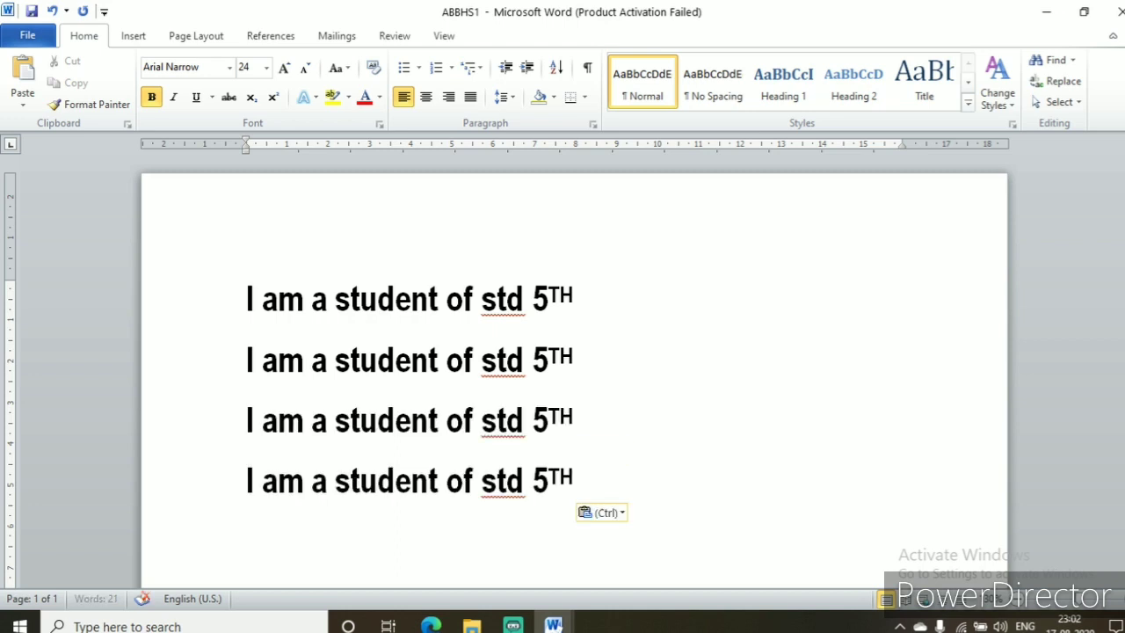
key(Return)
key(ctrl+v)
key(Return)
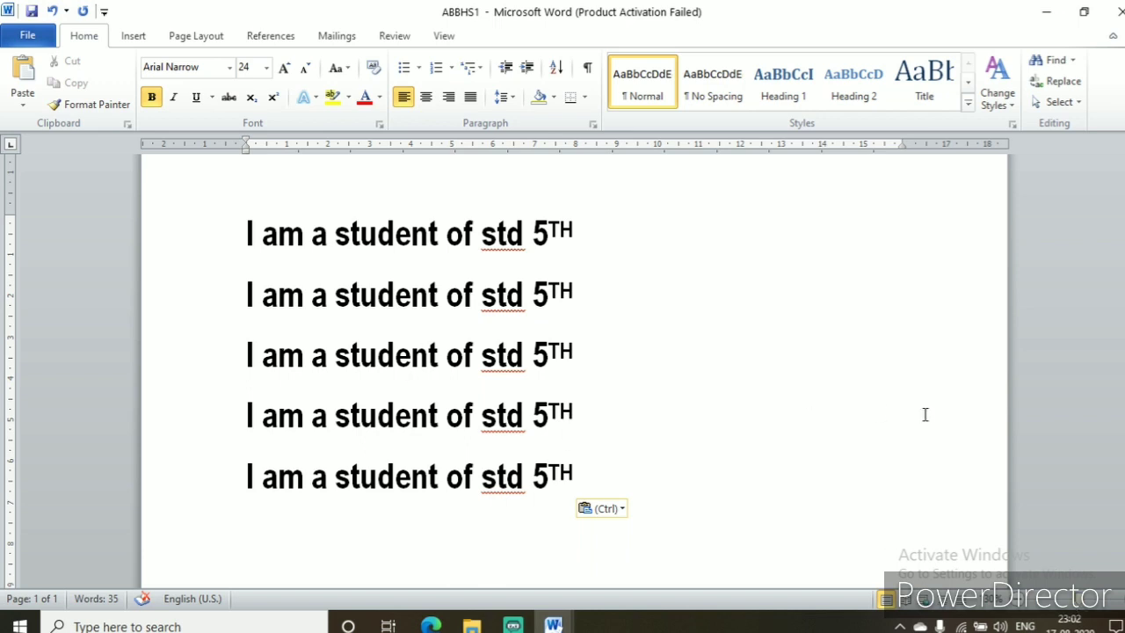
click(674, 380)
click(598, 487)
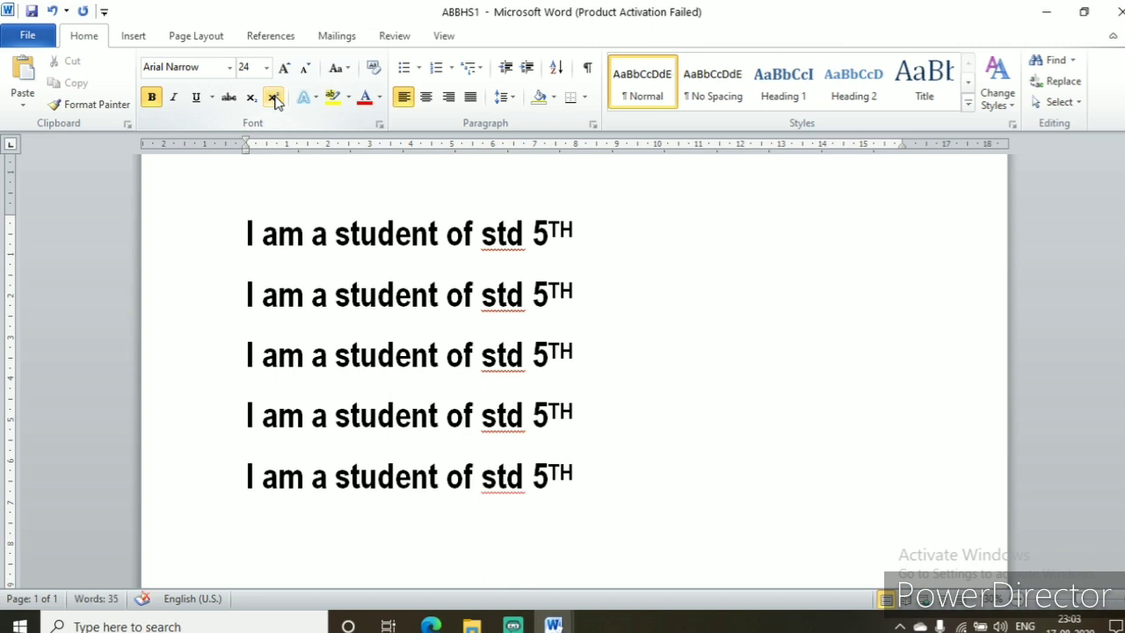
click(273, 98)
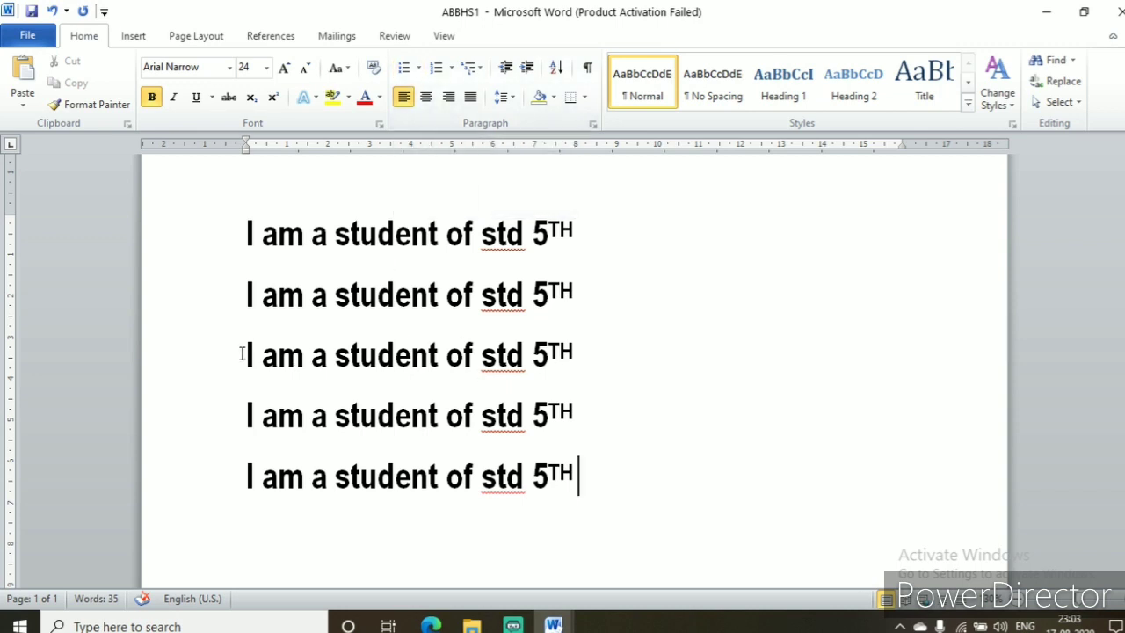
Step: Set the font colour of the third sentence to standard red
drag(244, 354, 554, 354)
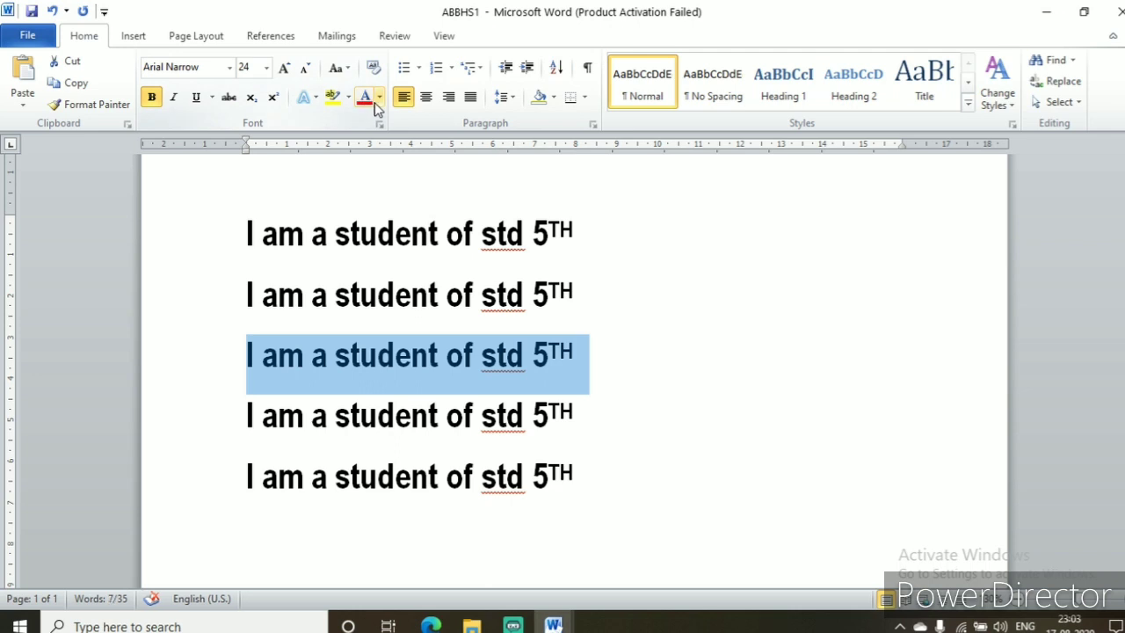
click(380, 98)
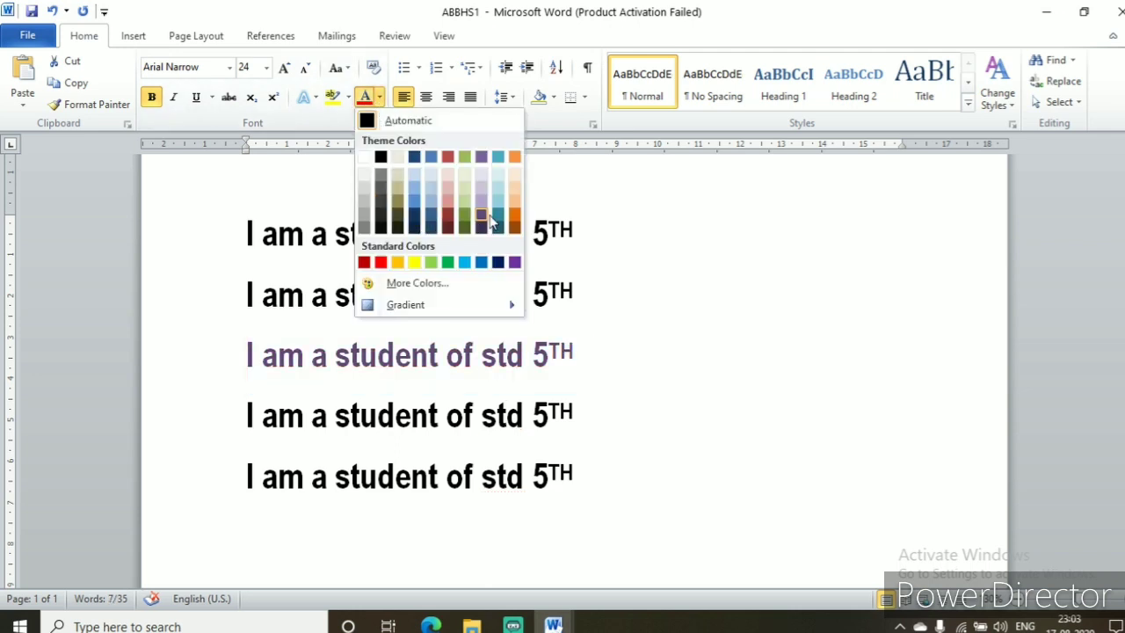
click(381, 262)
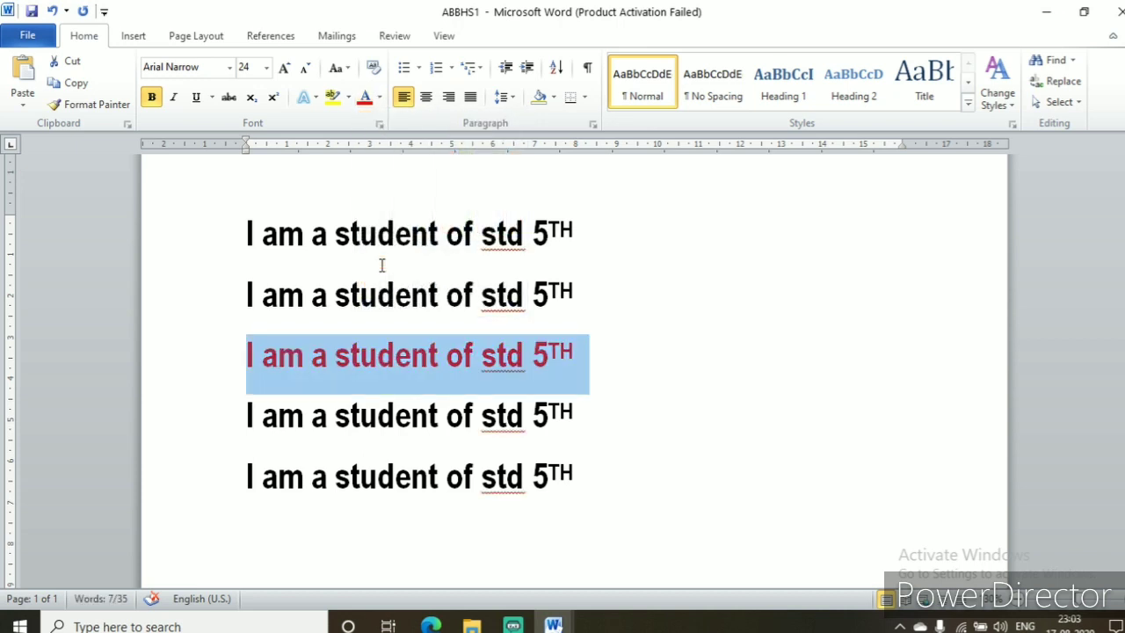
click(712, 429)
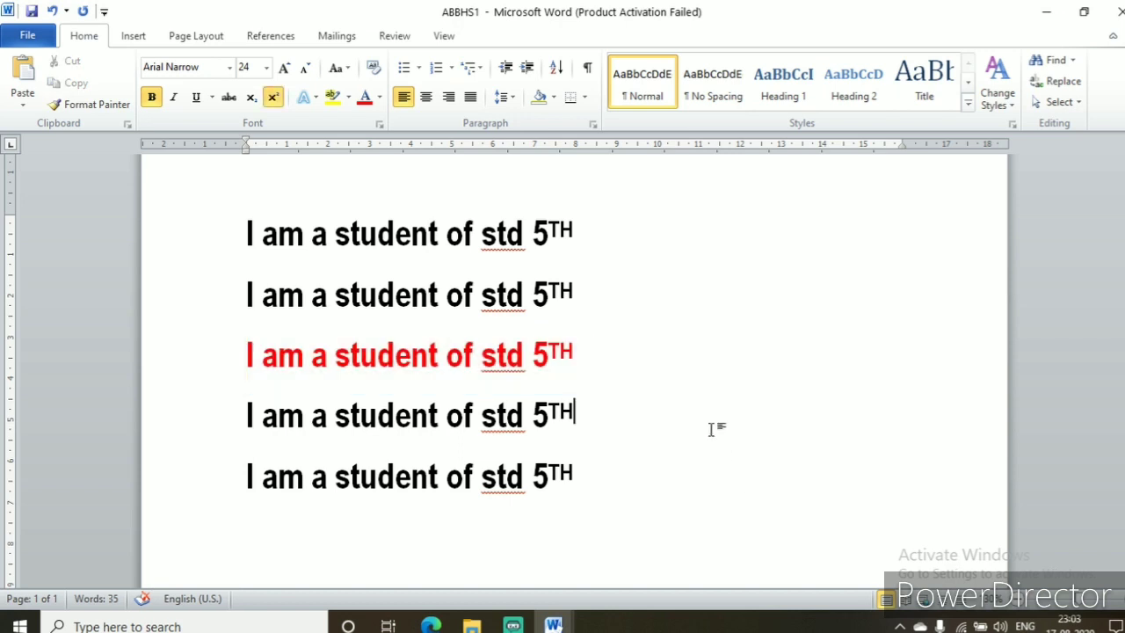
Step: Set the font colour of the first sentence to Dark Blue, Text 2, Lighter 40%
click(250, 235)
drag(247, 234, 606, 263)
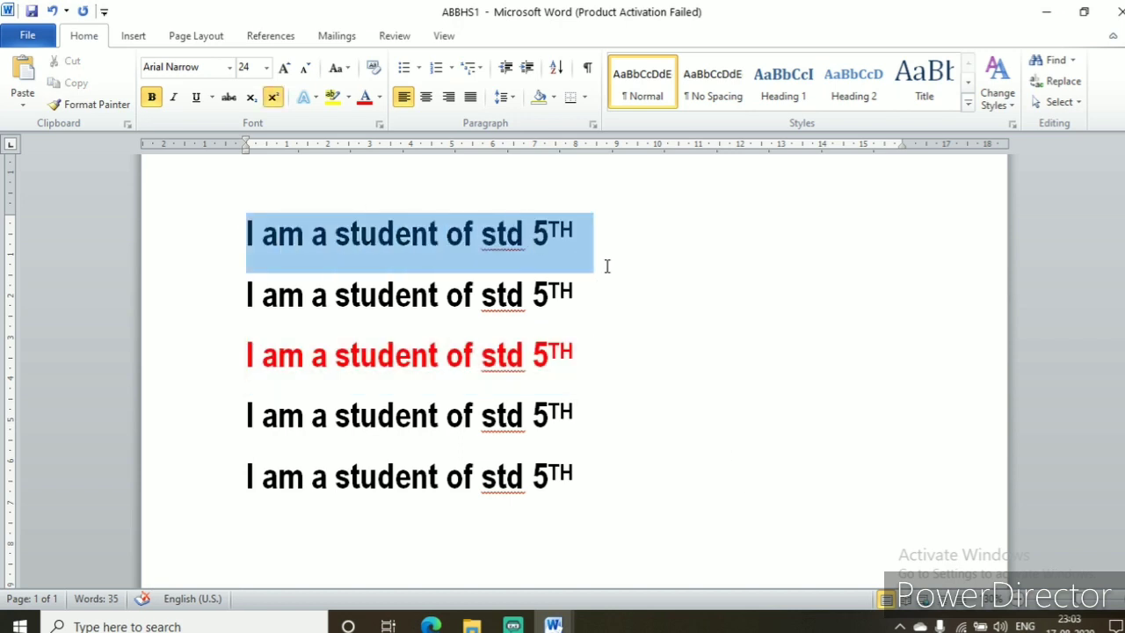
click(379, 98)
click(481, 262)
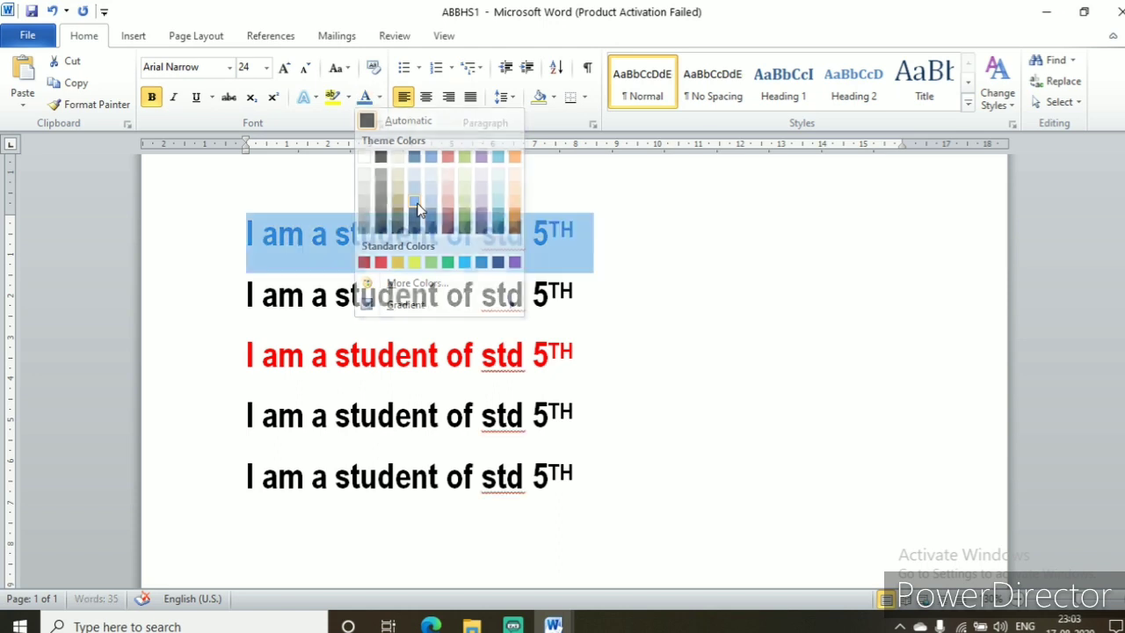
Step: Set the font colour of the fourth sentence to a dark purple theme shade
drag(242, 415, 591, 412)
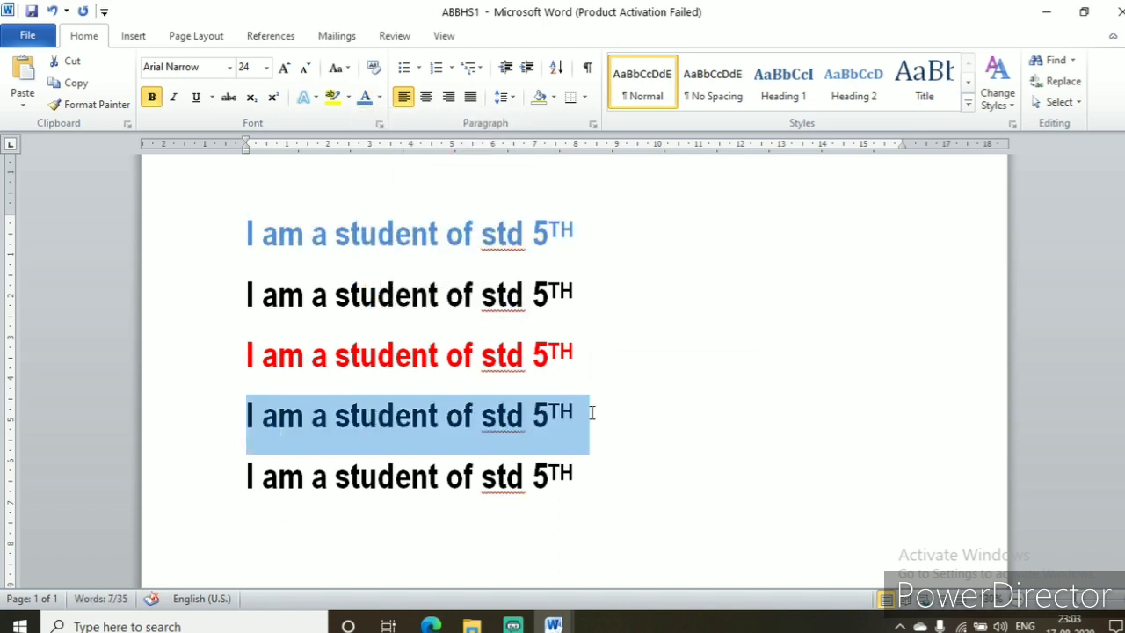
click(380, 98)
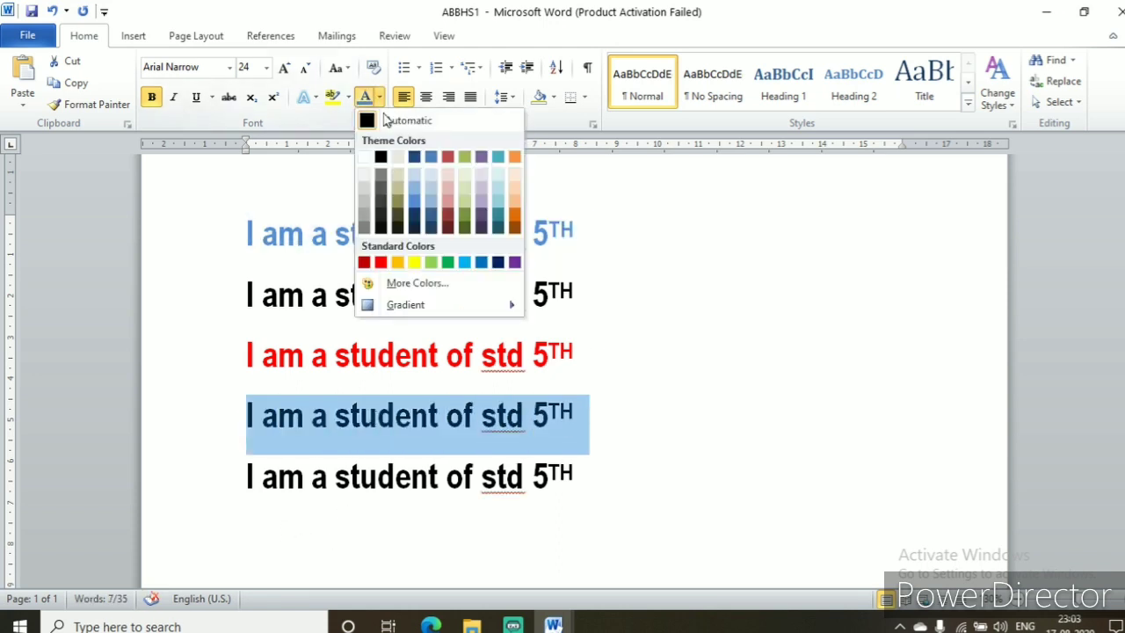
click(482, 216)
click(707, 508)
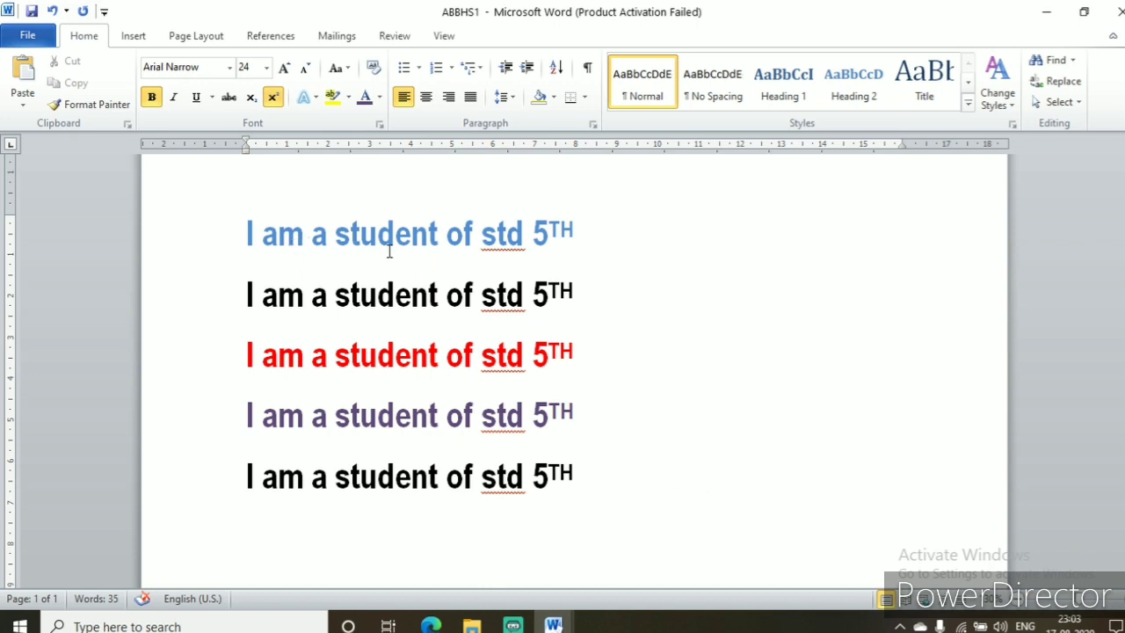
Step: Colour only the word "student" in the second sentence standard purple
drag(337, 295, 438, 296)
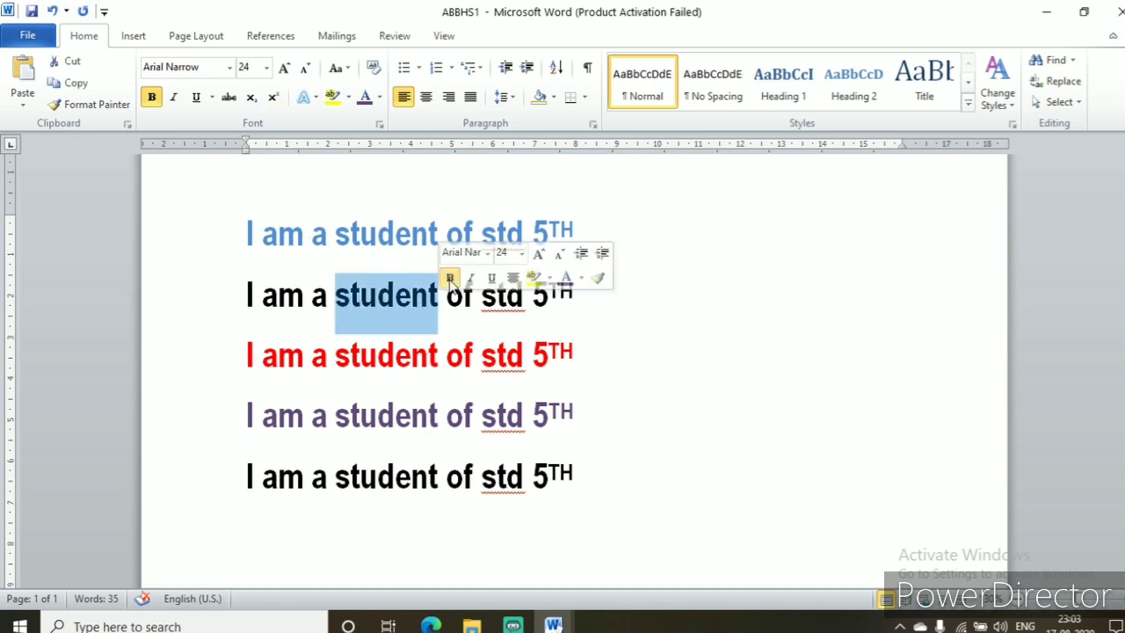
click(380, 97)
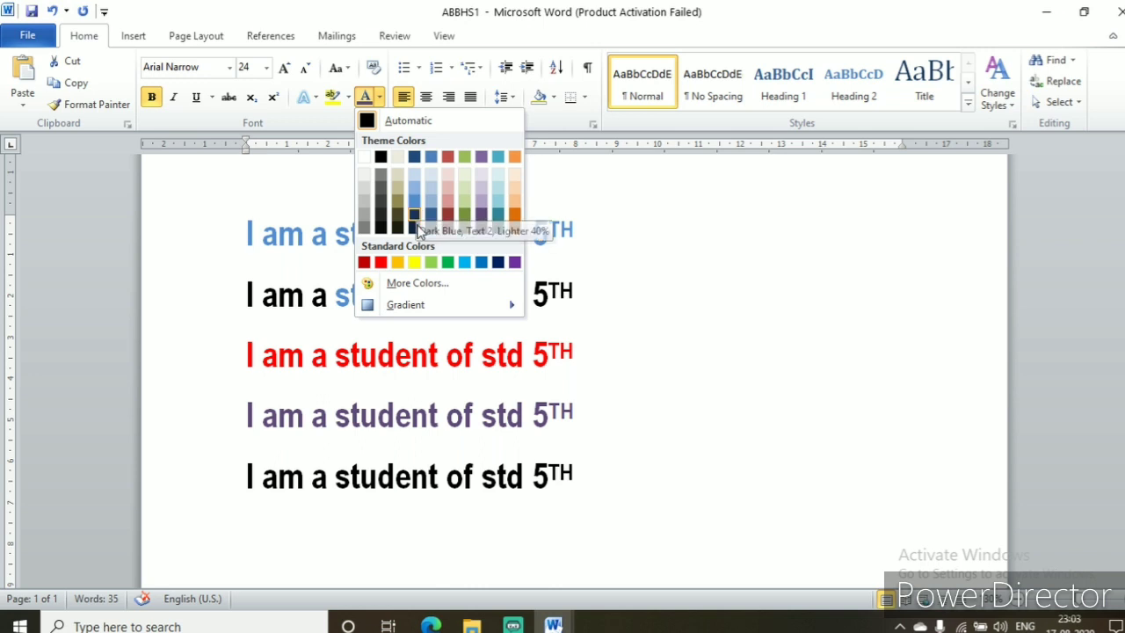
click(514, 262)
click(703, 401)
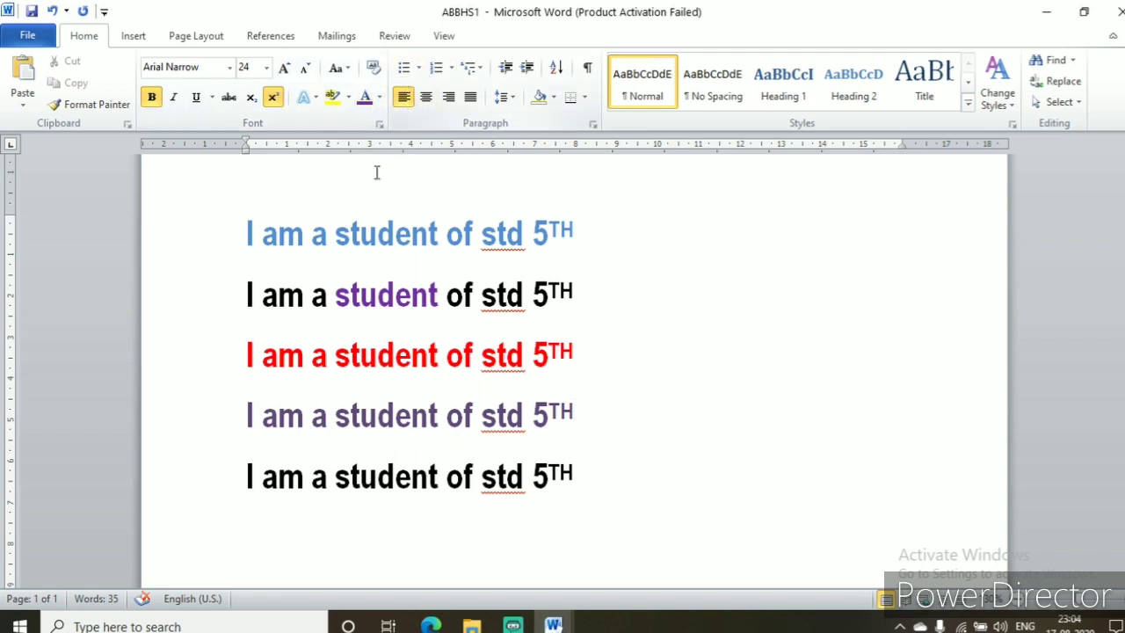
Step: Apply round bullets to all five sentences
drag(248, 231, 582, 475)
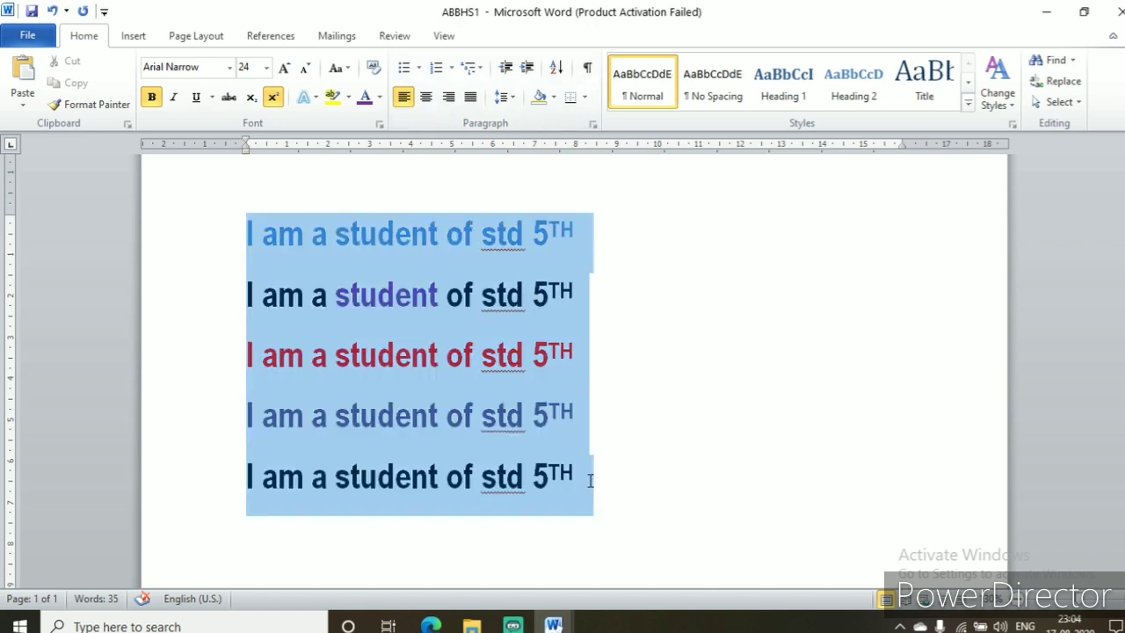
click(406, 76)
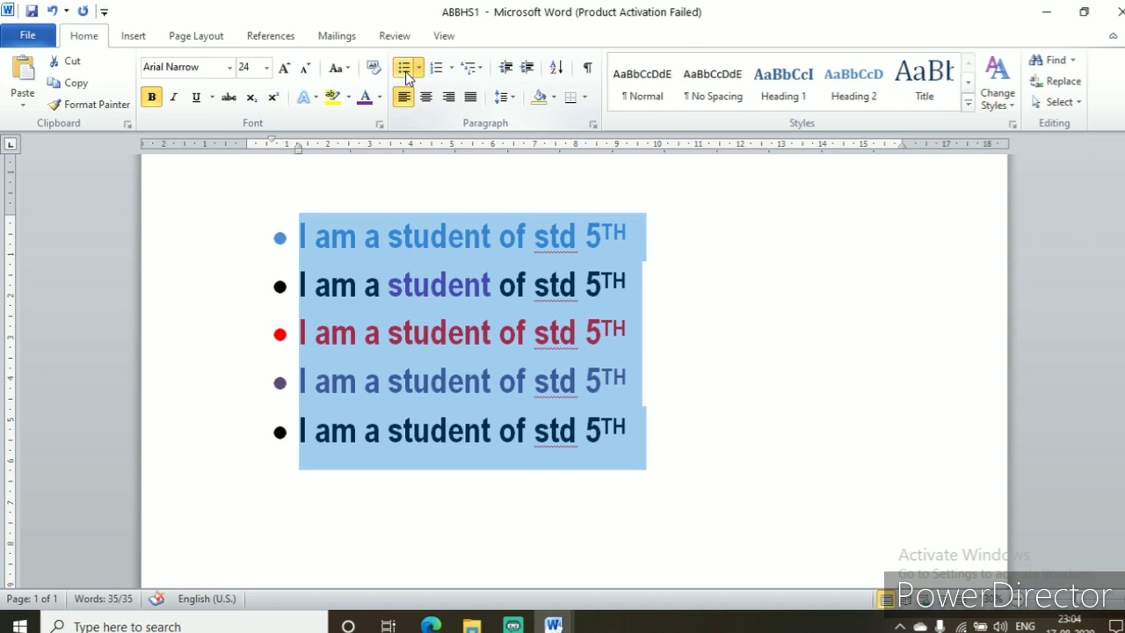
click(661, 297)
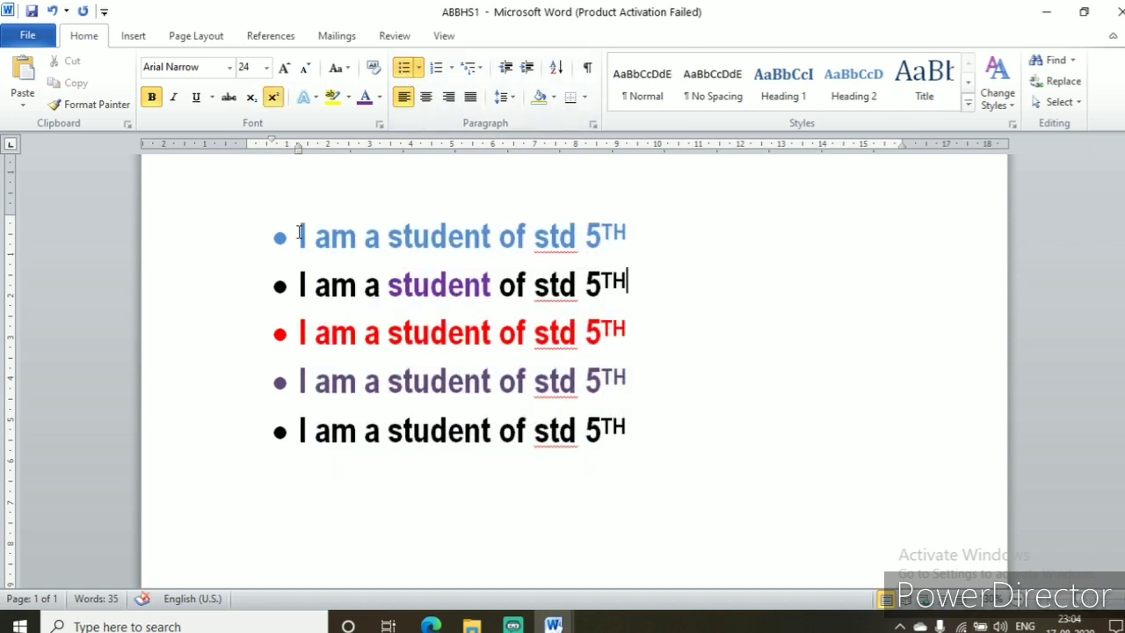
Step: Change the five bulleted sentences to a numbered list in the 1. 2. 3. format
drag(299, 233, 690, 422)
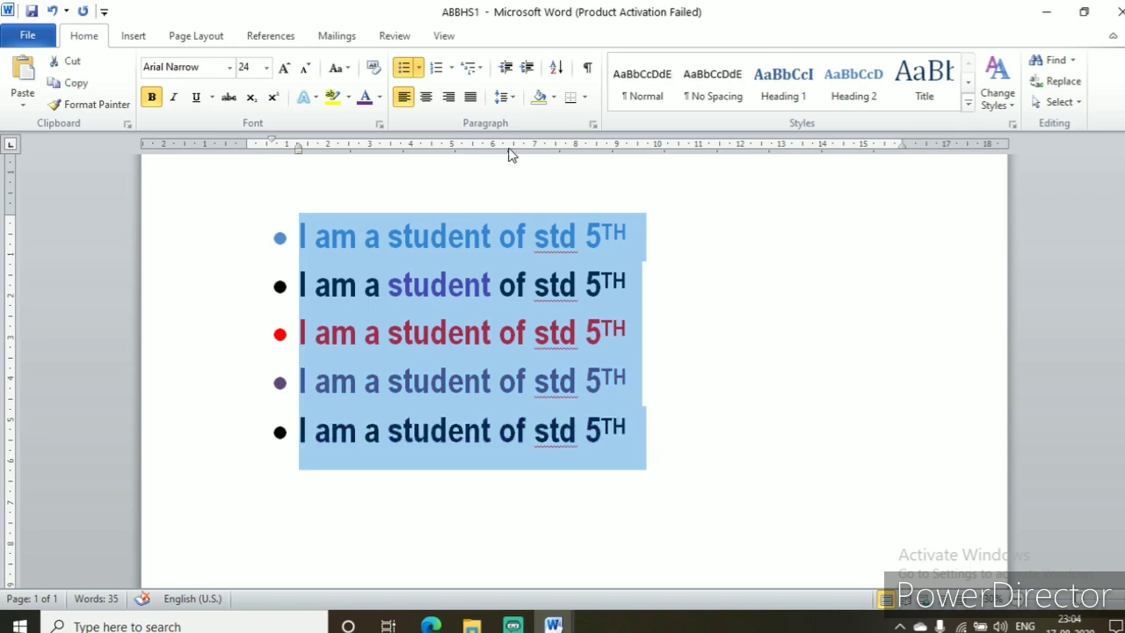
click(451, 70)
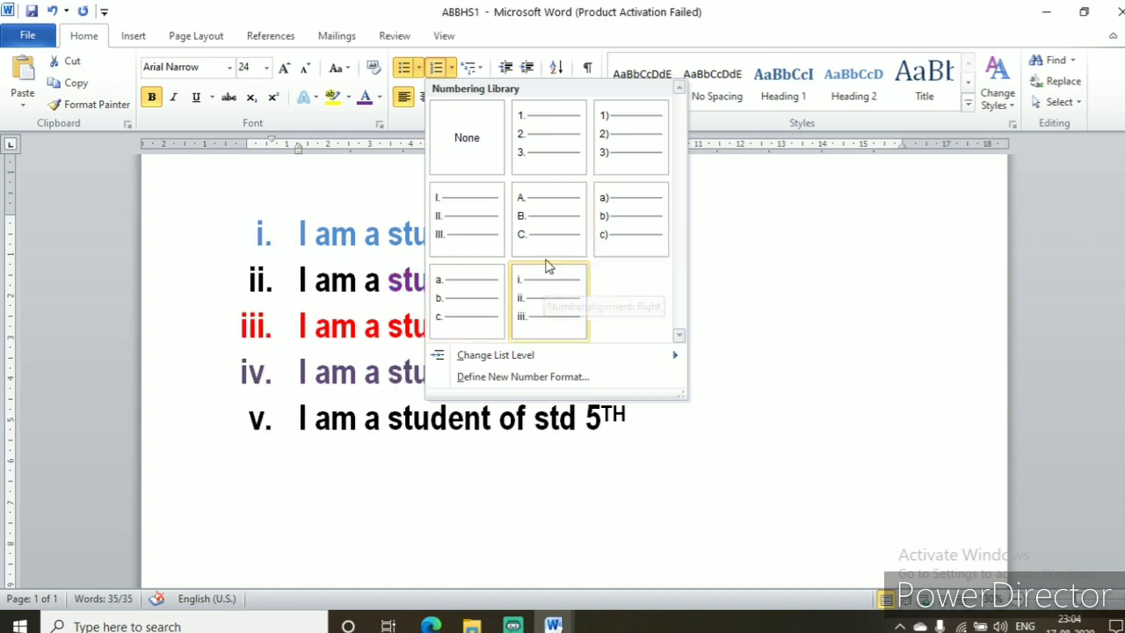
click(564, 153)
click(806, 460)
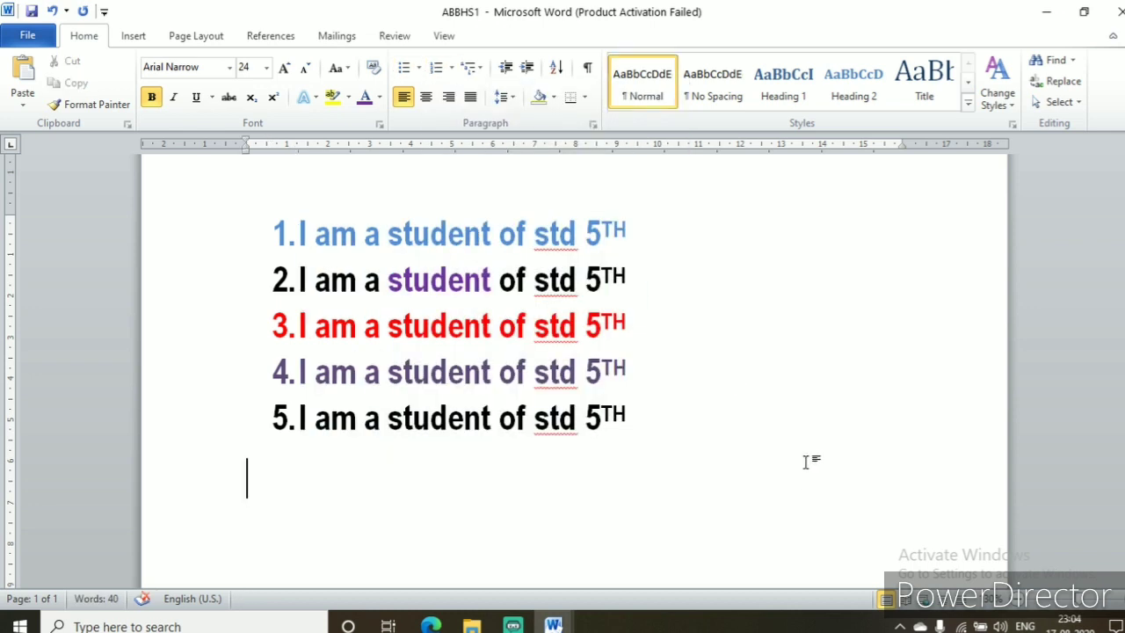
Step: Remove the numbering from all five sentences using the None option
drag(299, 232, 708, 416)
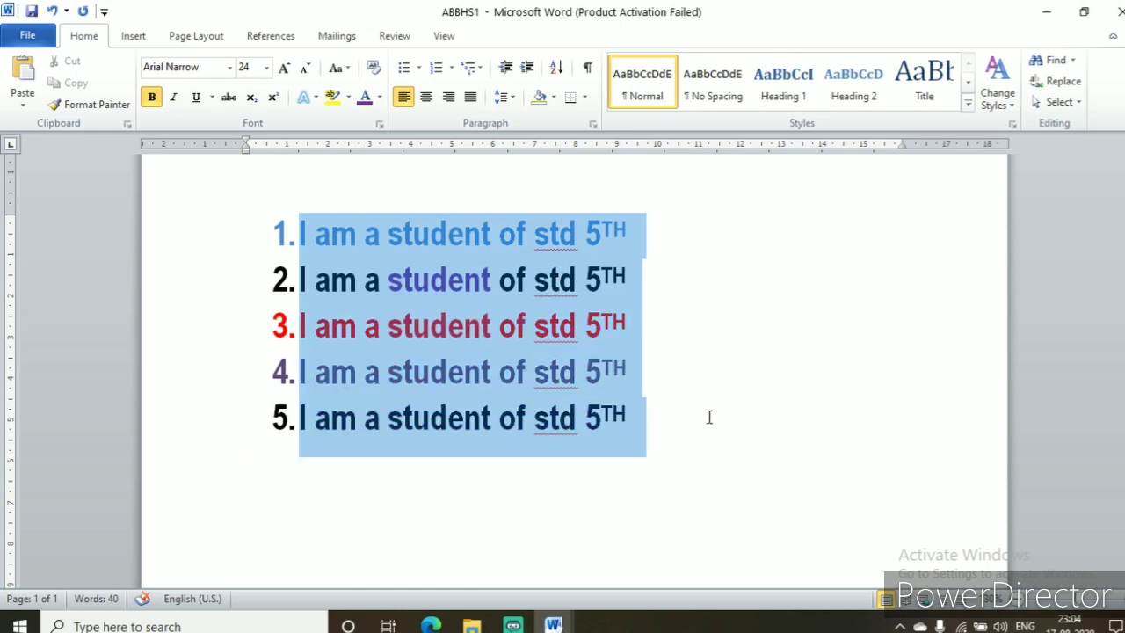
click(451, 71)
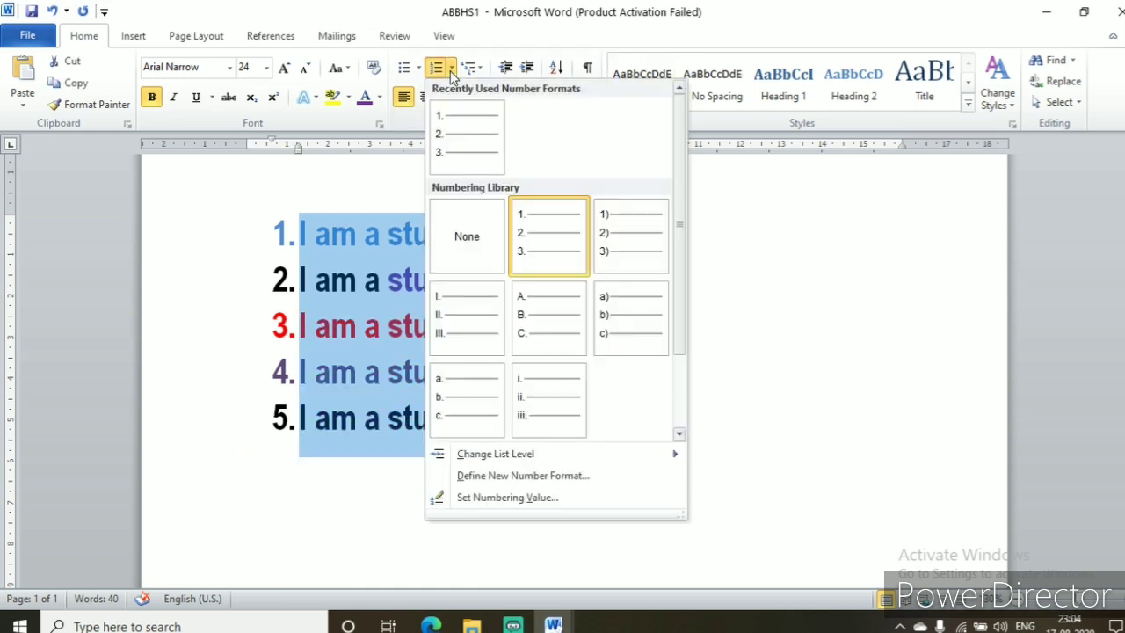
click(470, 251)
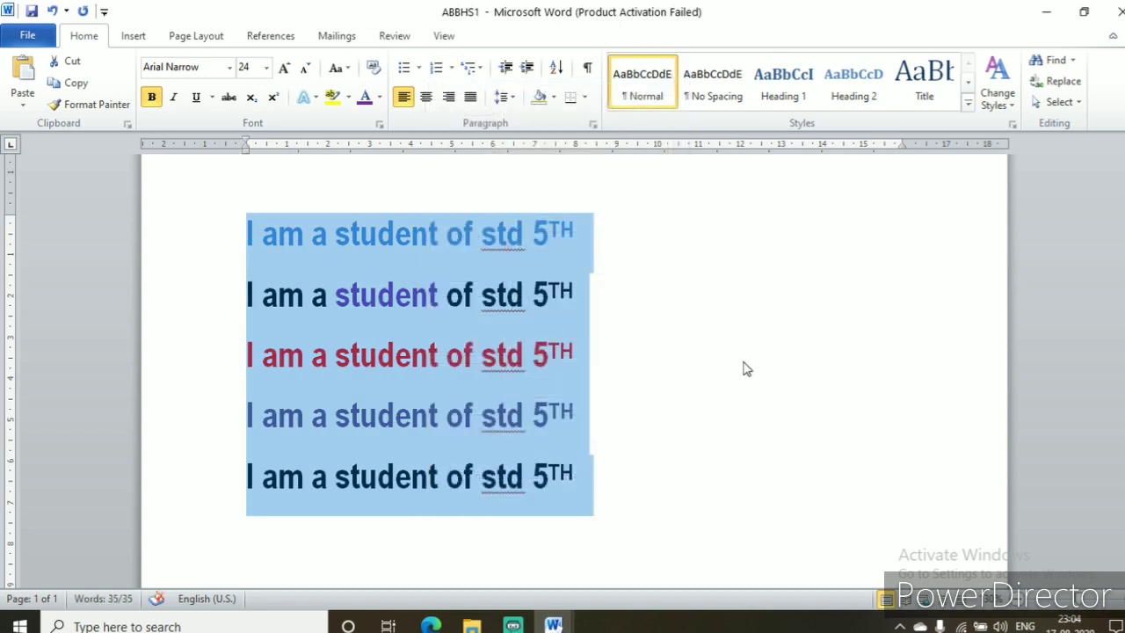
click(749, 351)
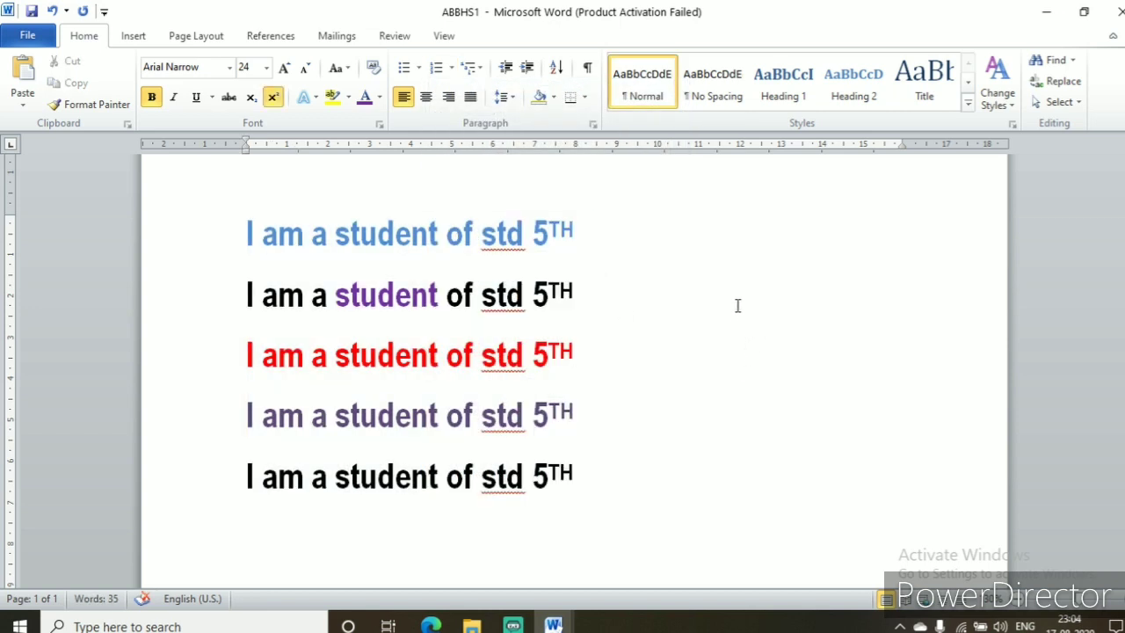